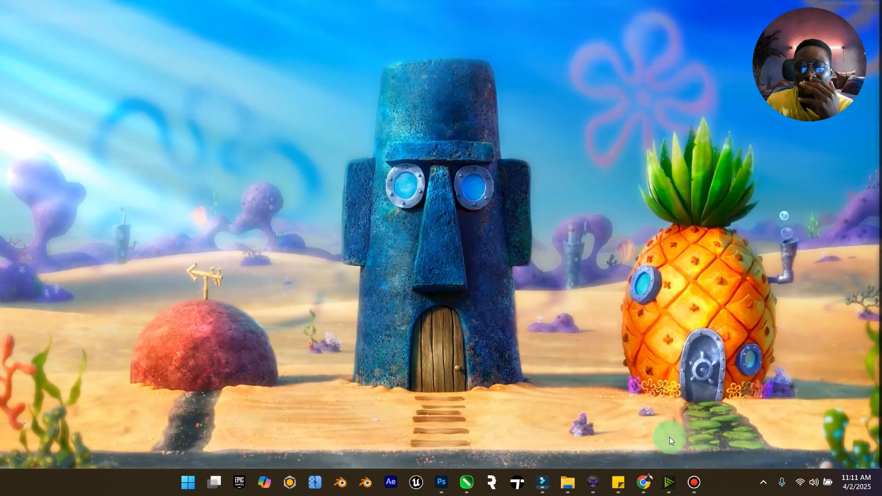
Switch to Chrome and open the get_yieldpro "We are maximizing" reel on Instagram as a reference
click(644, 483)
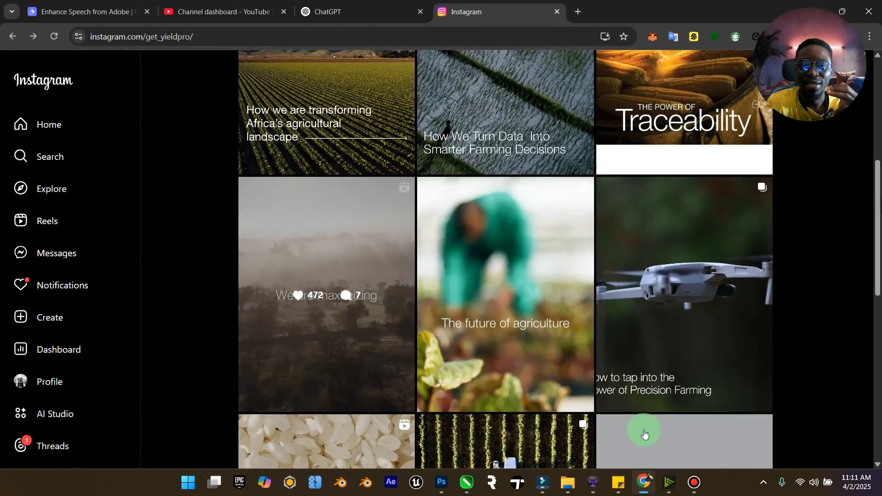
click(370, 272)
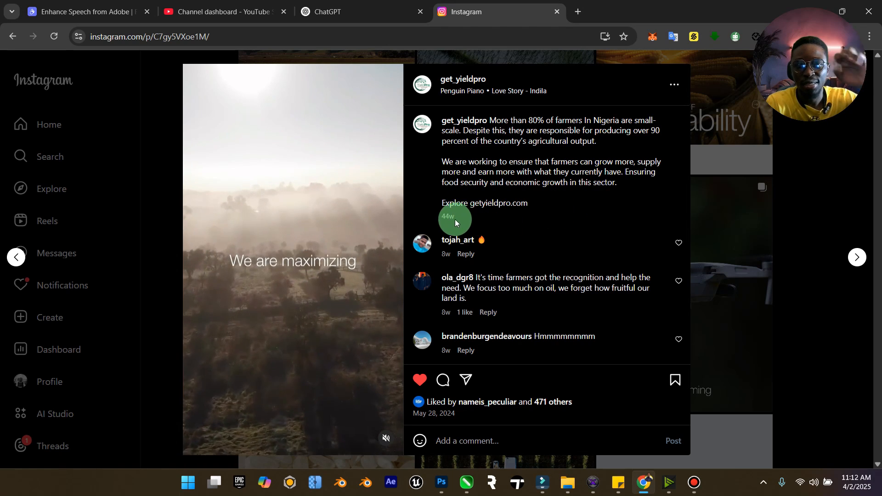
Open pexels.com in a new browser tab
click(579, 12)
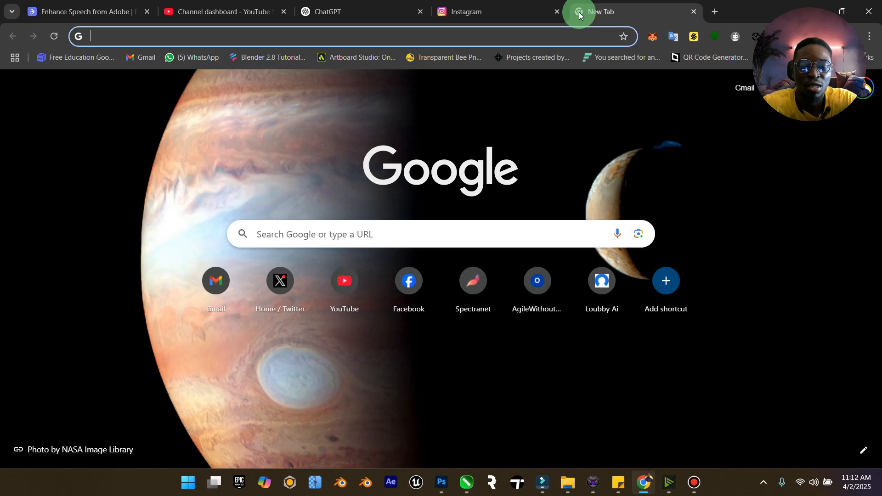
text(pexe)
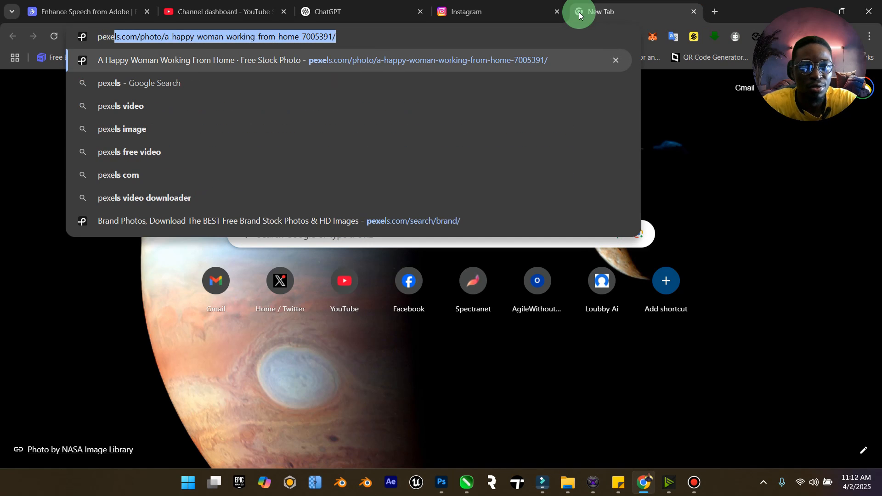
text(ls.com)
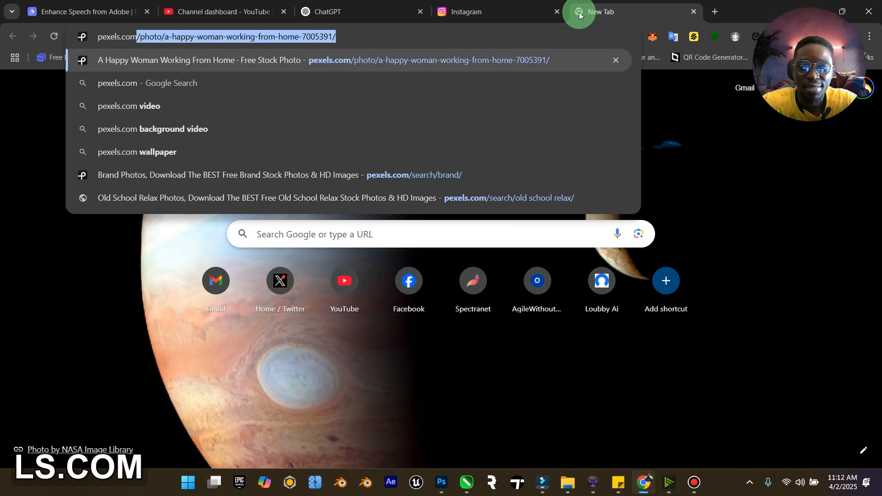
key(BackSpace)
key(Return)
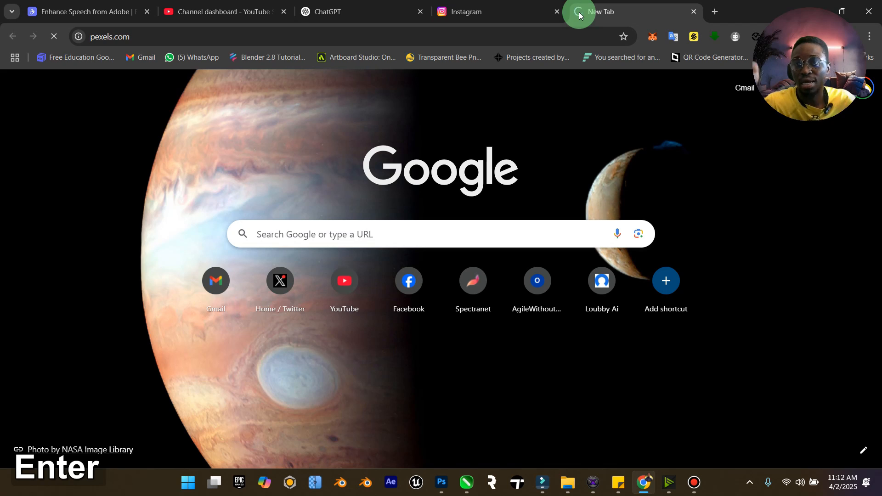
Search Pexels for "ai generated"
scroll(444, 197, down, 4)
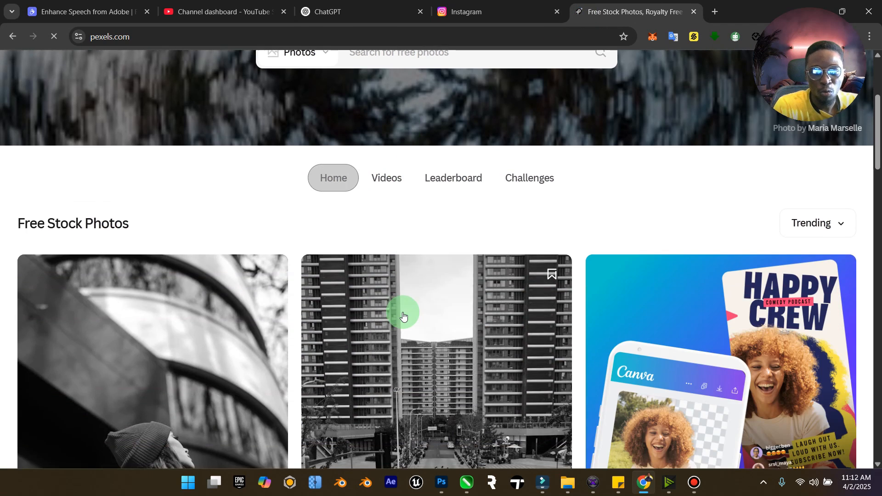
scroll(405, 312, up, 4)
click(434, 250)
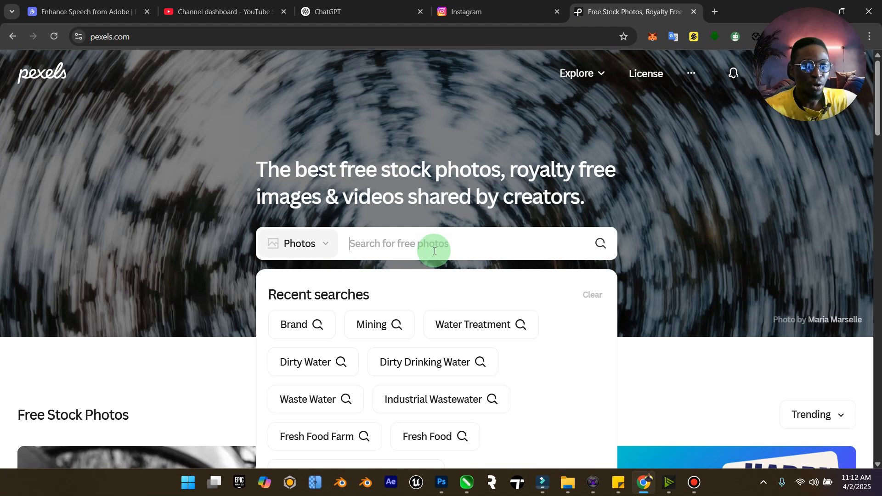
text(ai)
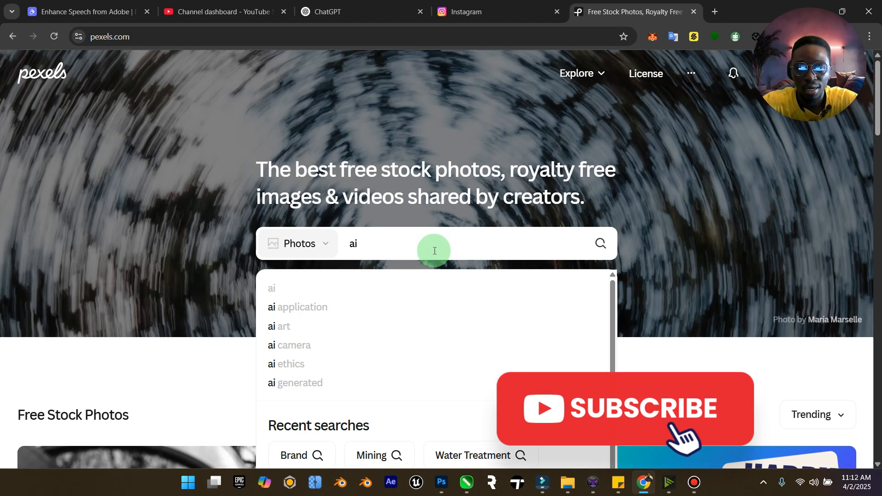
click(339, 384)
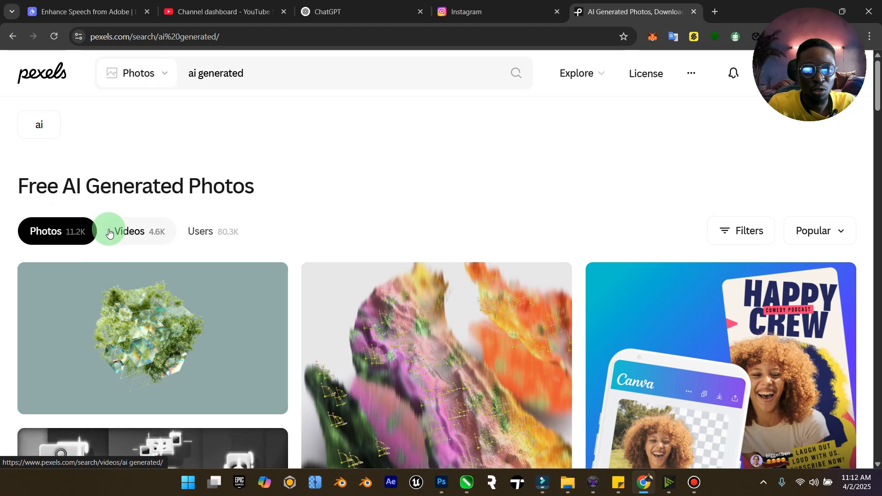
Restrict the results to videos and filter them by Vertical orientation
click(159, 233)
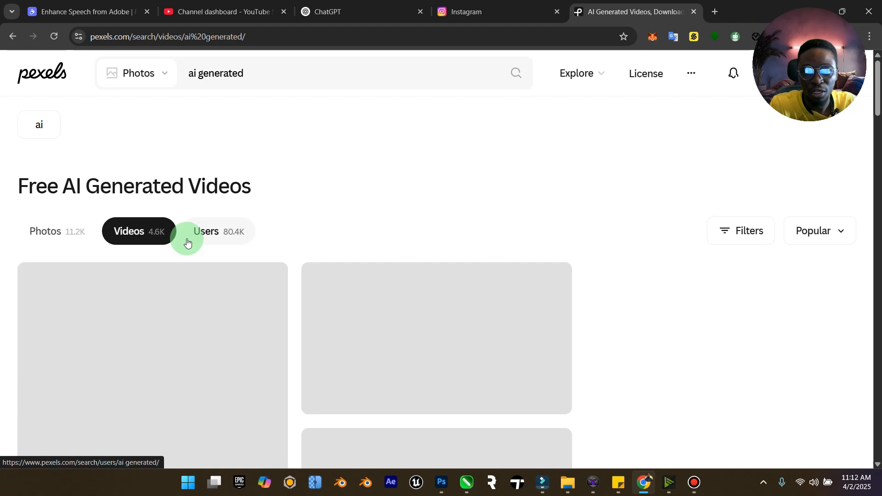
scroll(242, 211, down, 3)
scroll(209, 268, up, 3)
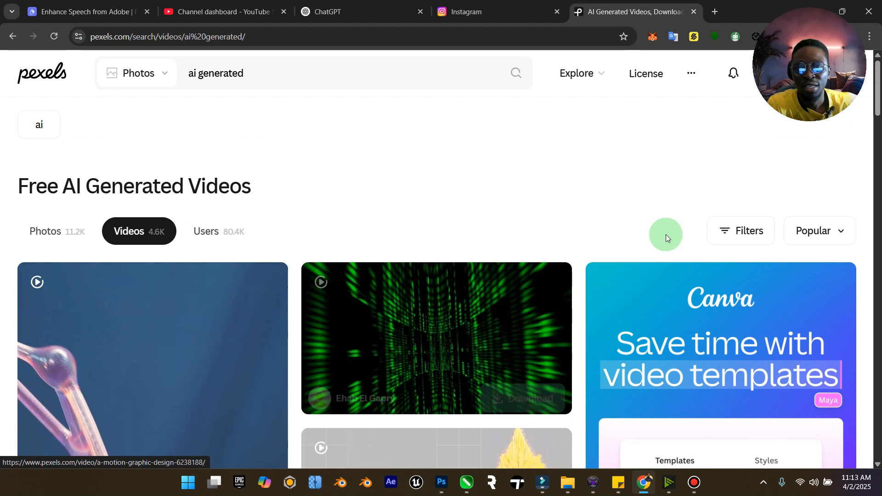
click(716, 232)
click(275, 276)
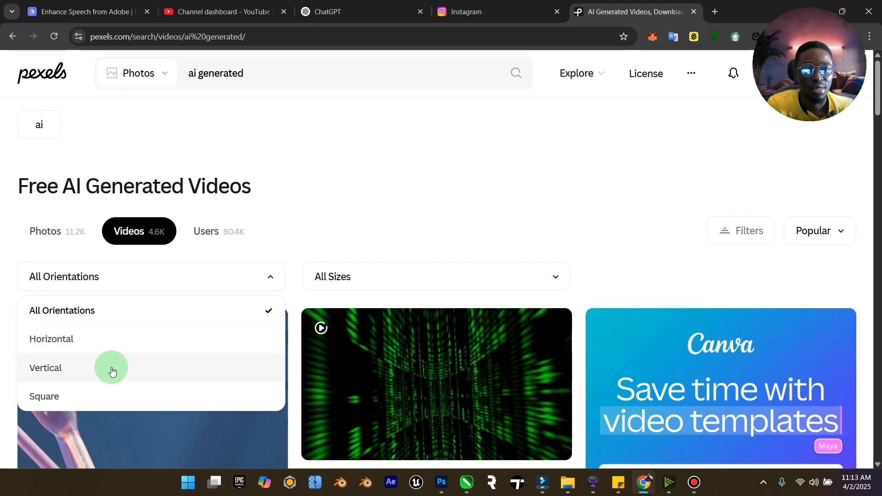
click(111, 369)
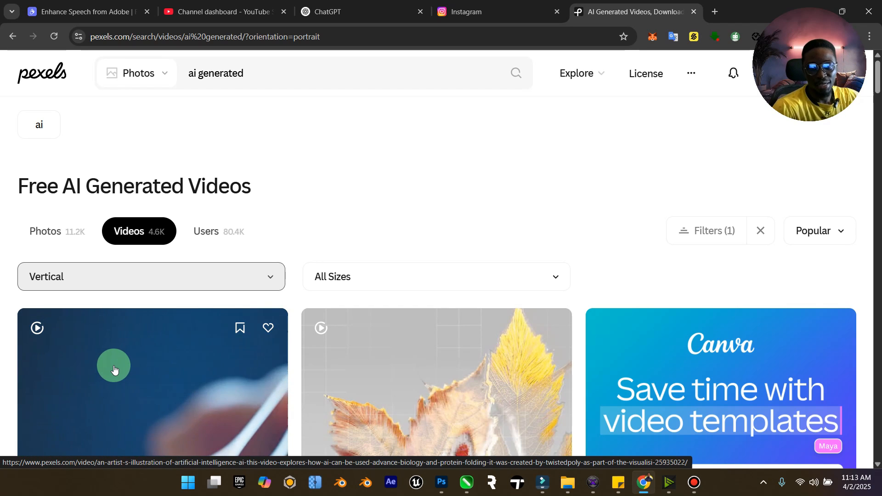
Browse the vertical videos and download the clip of a woman holding a light saber in the dark
scroll(113, 368, down, 8)
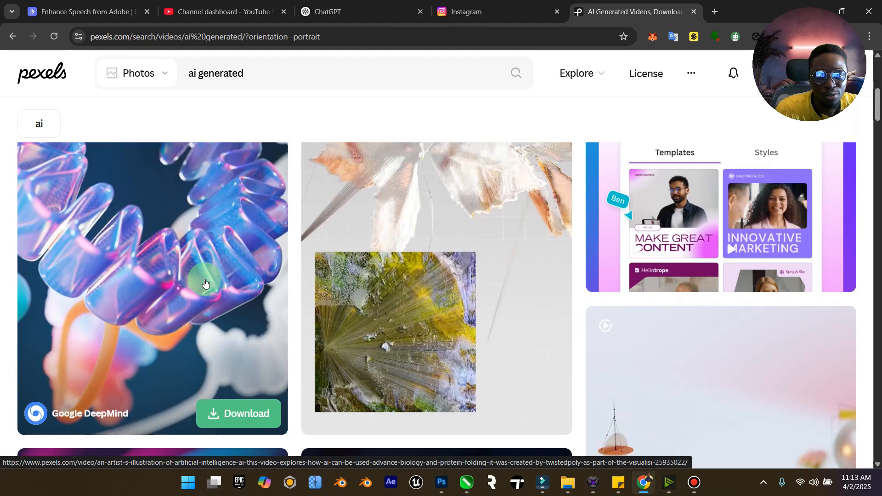
scroll(155, 280, up, 2)
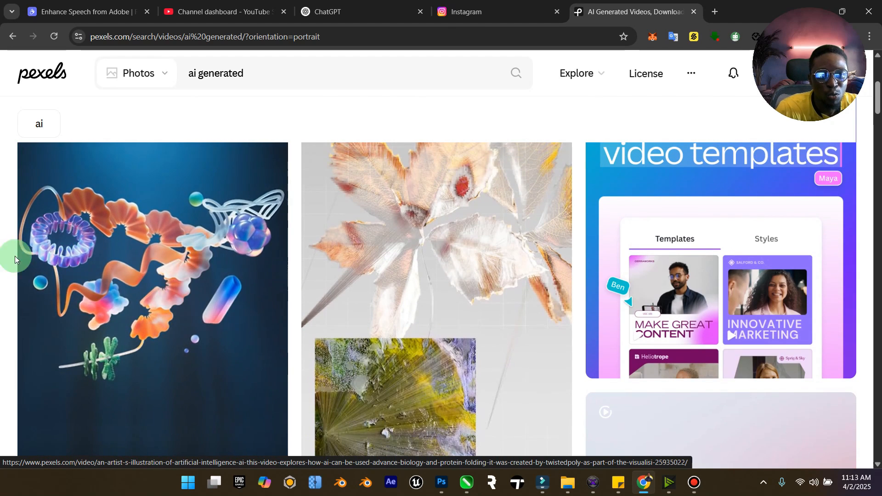
scroll(177, 276, down, 8)
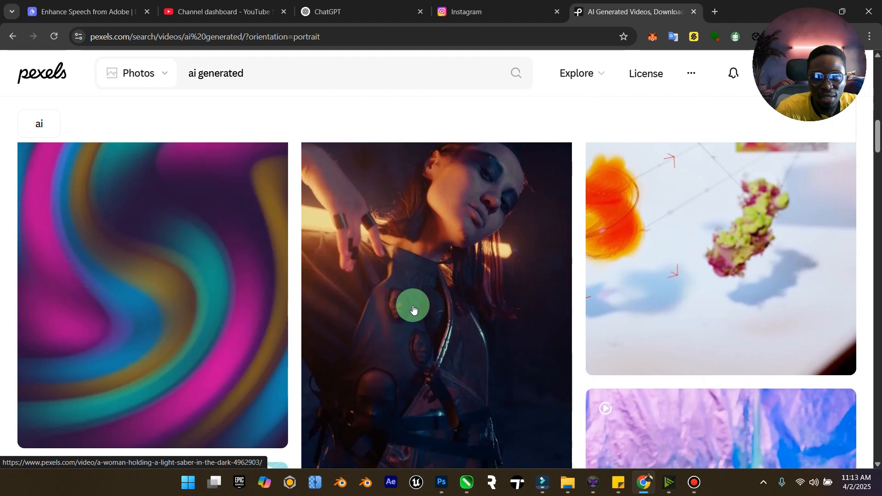
scroll(414, 307, down, 1)
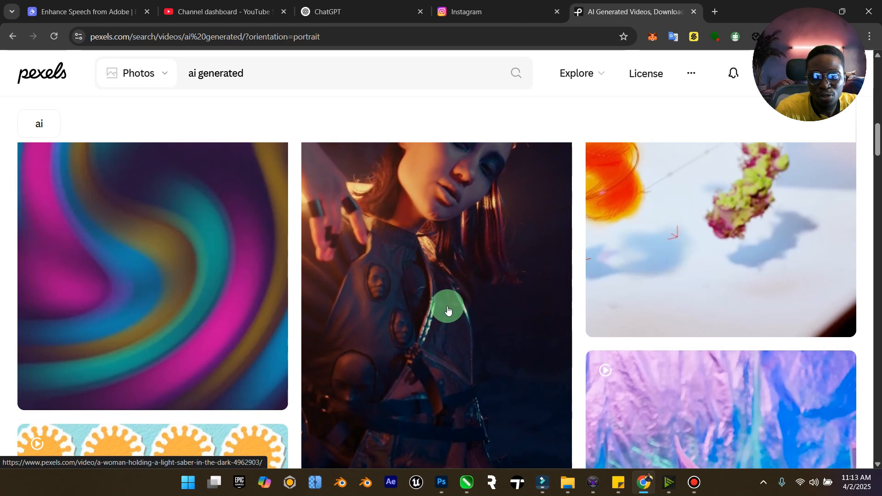
scroll(446, 307, down, 4)
click(527, 304)
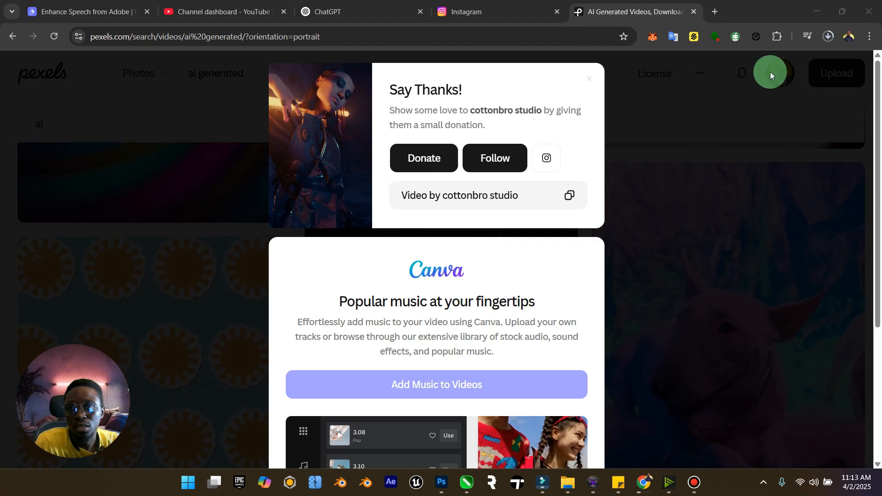
Minimize the browser, switch to Wondershare Filmora and create a new project
click(816, 12)
click(545, 472)
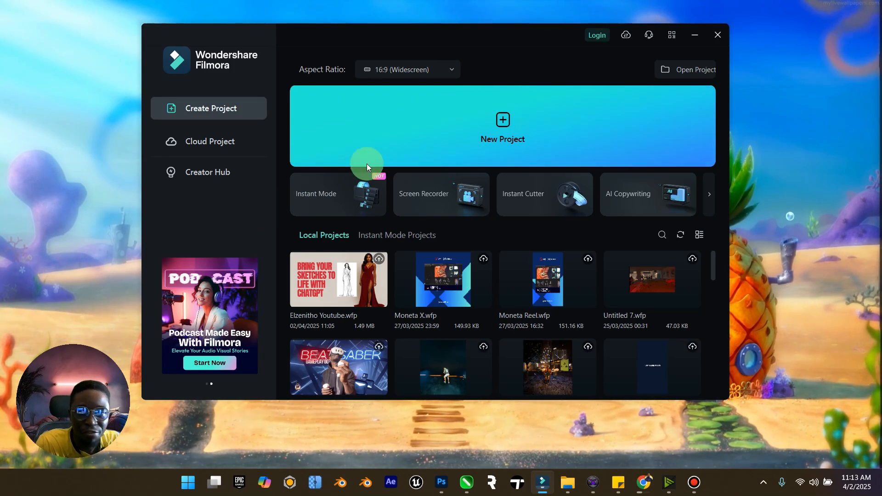
click(484, 93)
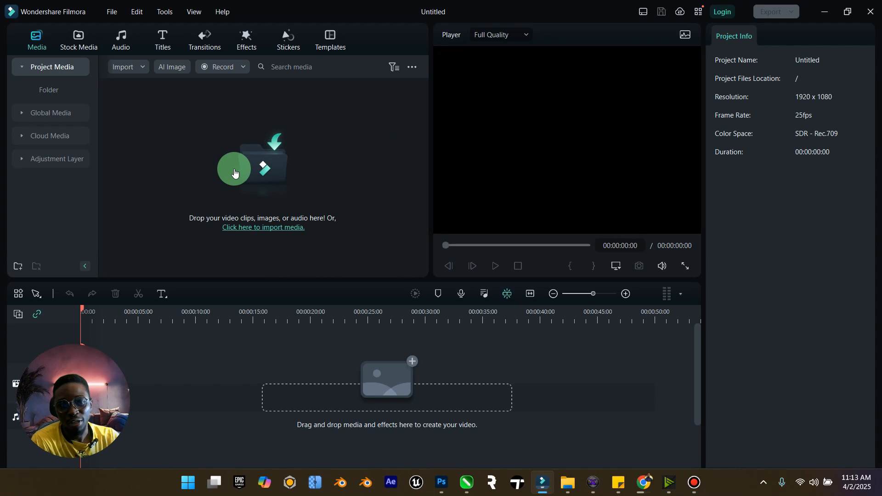
Set the project's aspect ratio to 9:16 (Portrait) with a 1080x1920 resolution
drag(102, 358, 830, 364)
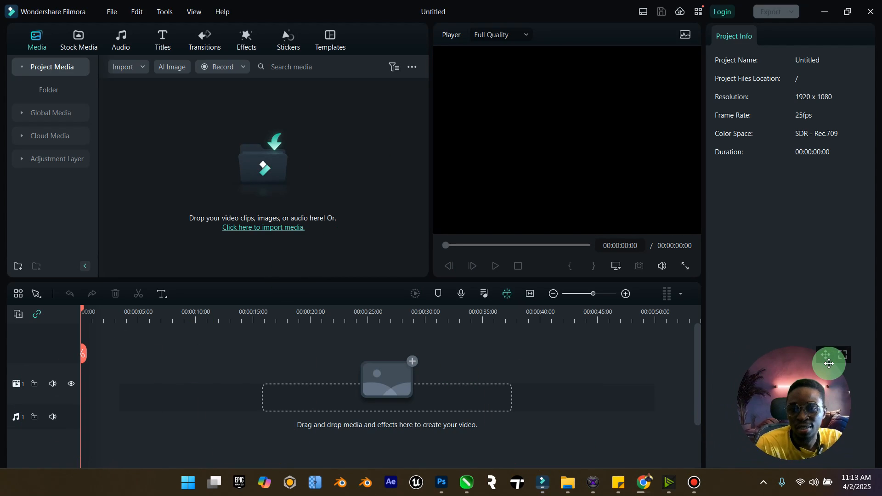
click(614, 271)
click(653, 287)
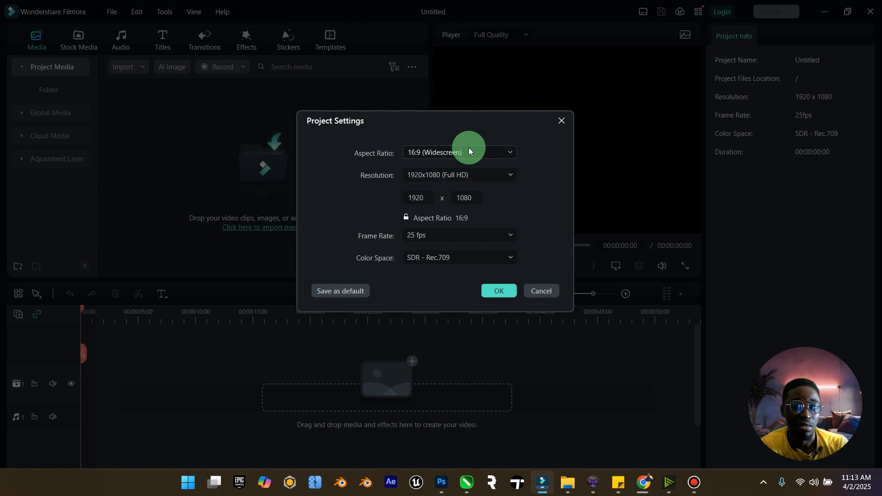
click(469, 147)
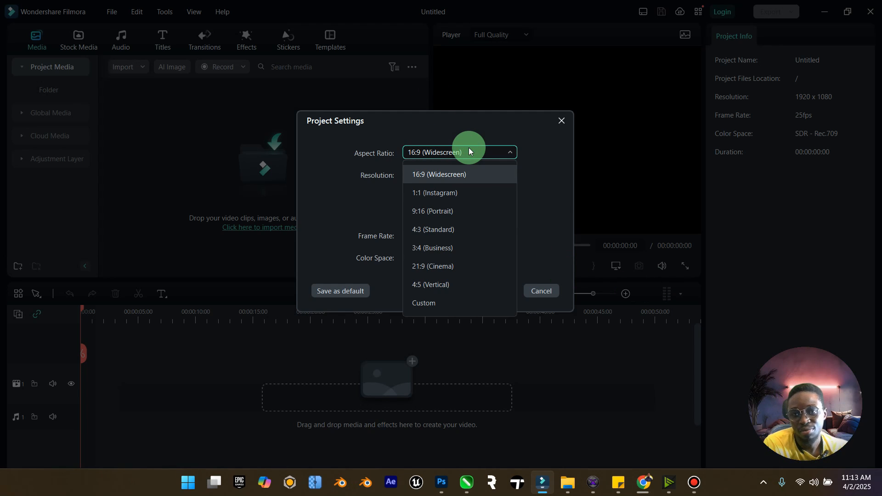
click(464, 218)
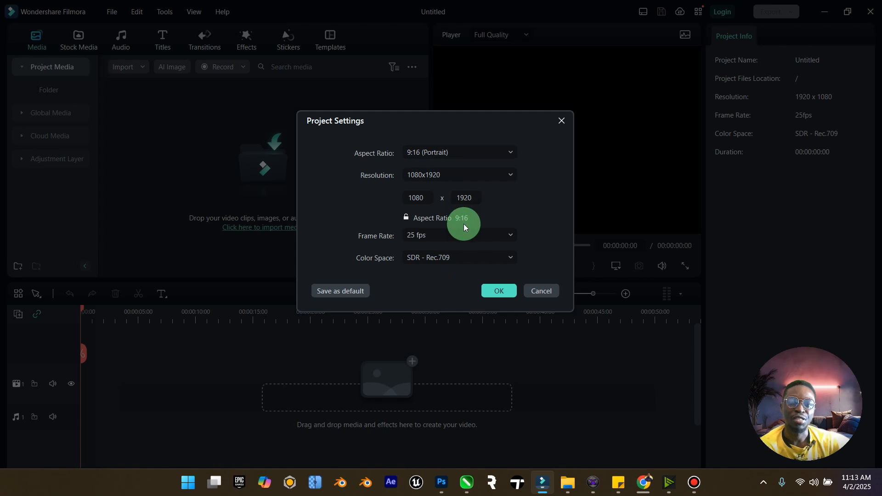
click(501, 294)
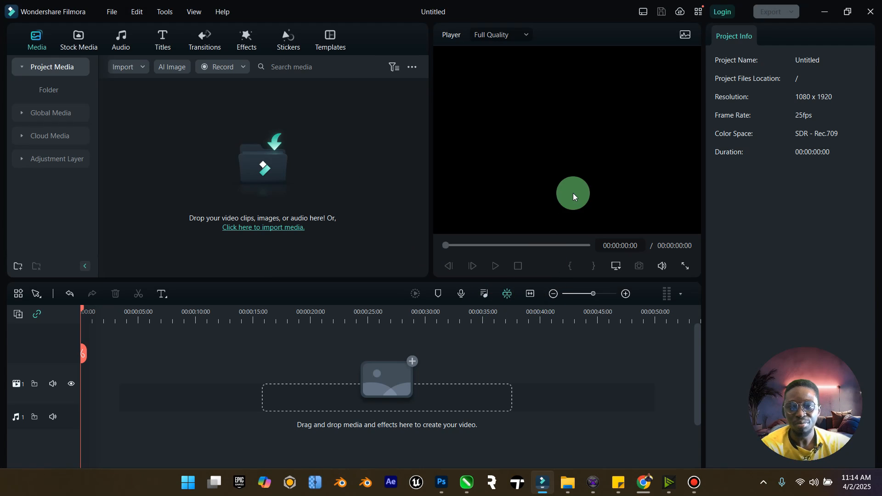
Import the clip 4962903-uhd_2160_4096_25fps from the Downloads folder into the project media
click(568, 483)
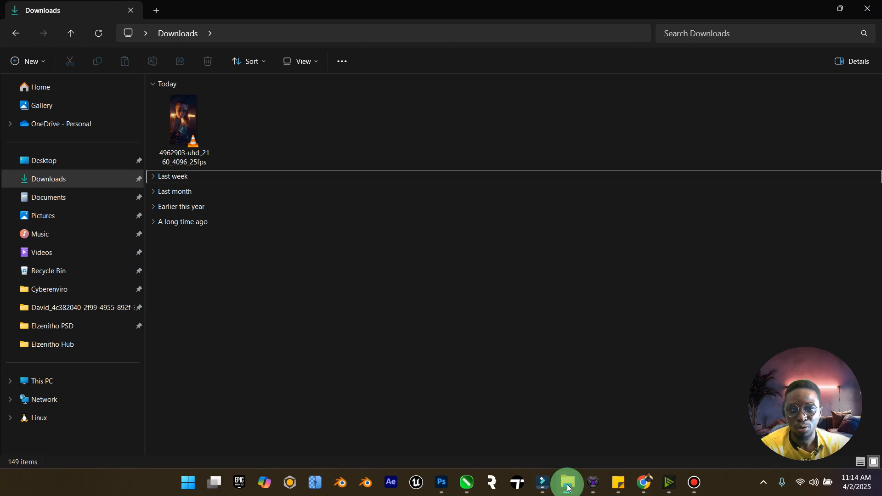
drag(186, 115, 358, 181)
click(499, 254)
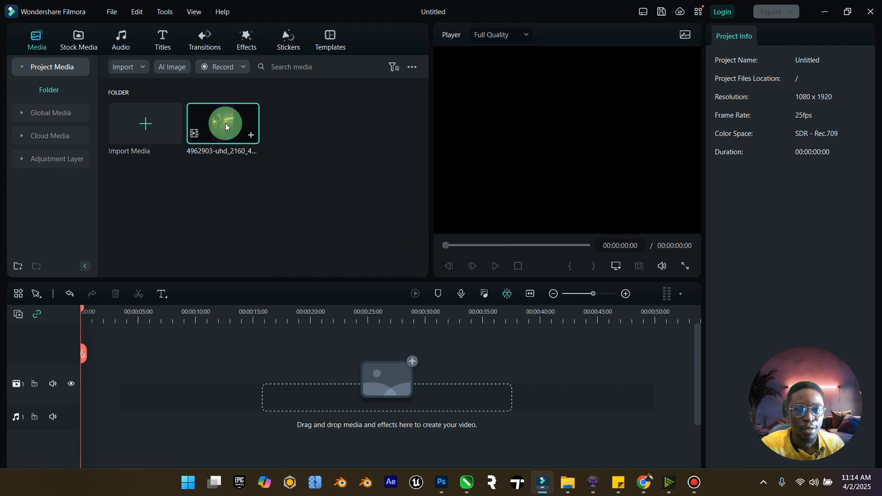
Place the imported clip at the start of the video track, matching the project settings to the media at 2158 x 4096 25fps
drag(225, 123, 79, 385)
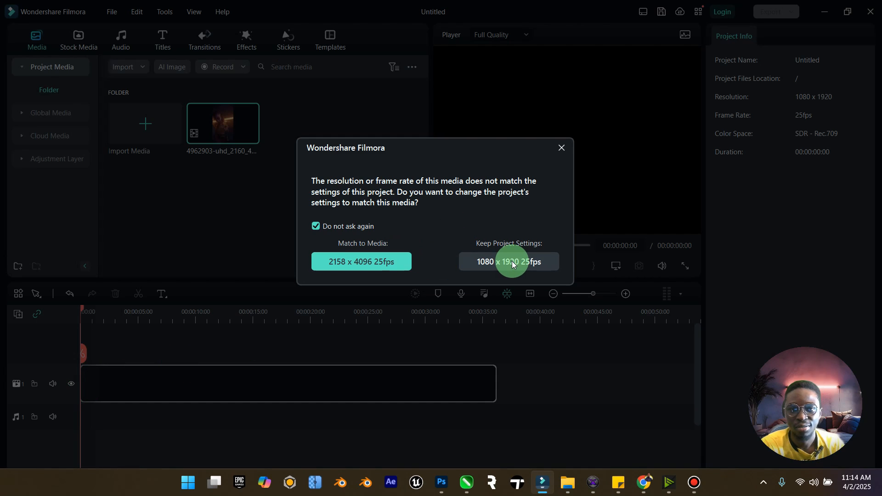
click(390, 258)
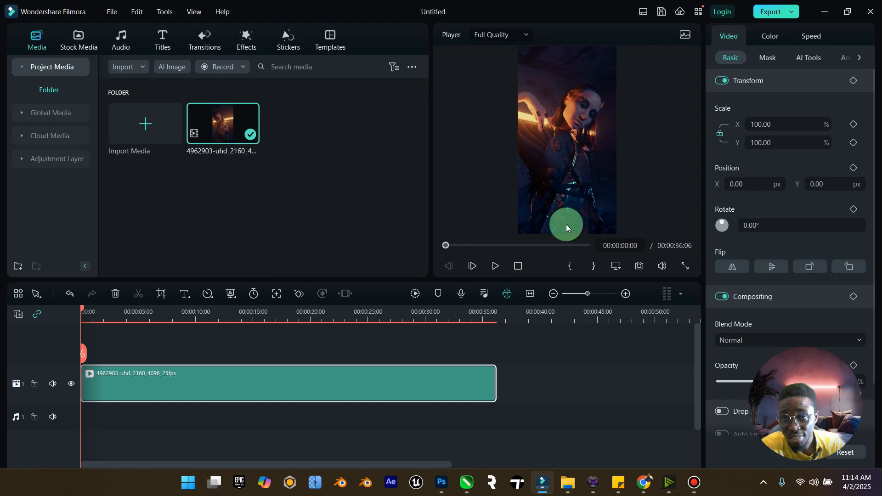
Preview the clip, trim its end to about 15 seconds and return the playhead to the start
click(497, 266)
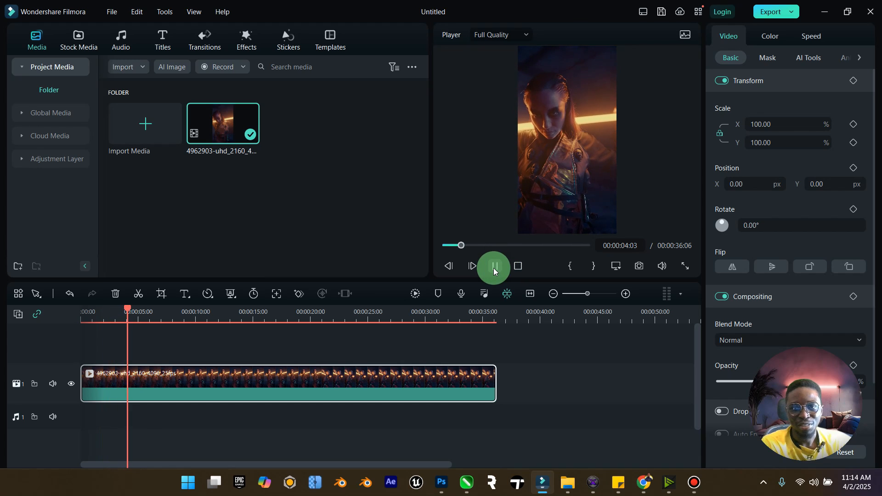
click(495, 266)
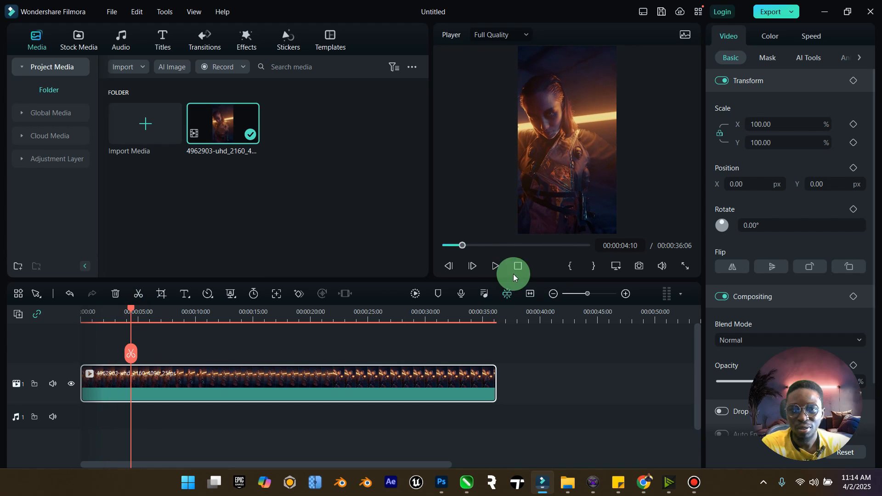
click(497, 266)
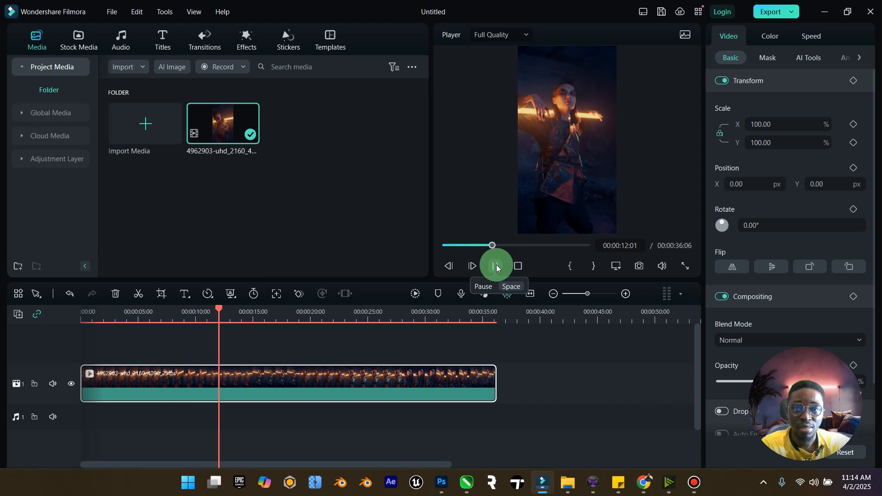
click(496, 266)
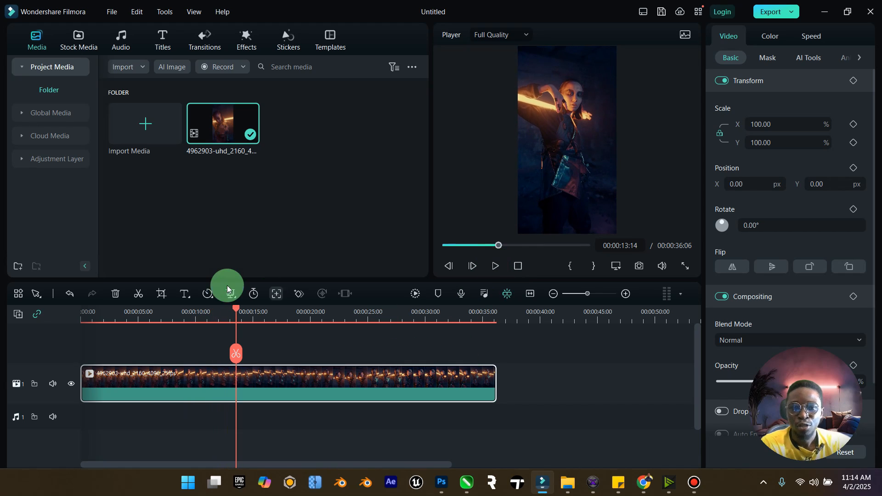
drag(237, 309, 253, 309)
drag(494, 377, 253, 375)
key(Home)
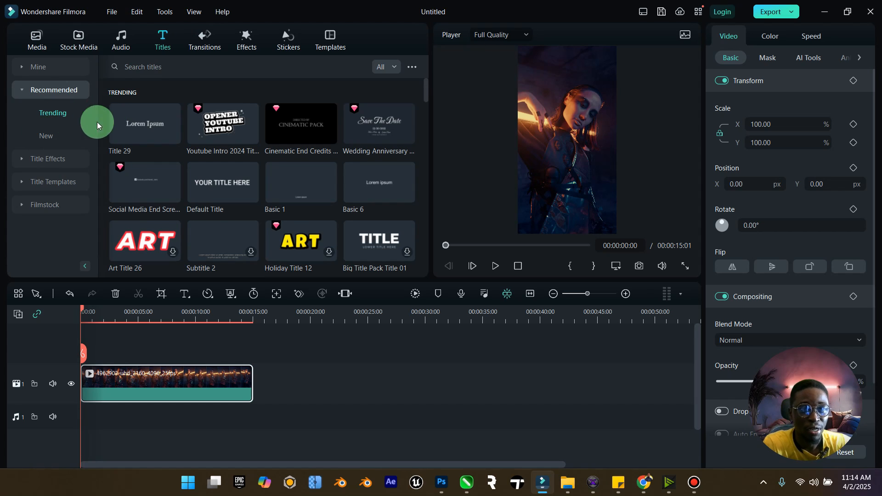
Add the Title 29 preset on a track above the clip, starting at the beginning, and preview it to about two seconds
drag(139, 118, 98, 340)
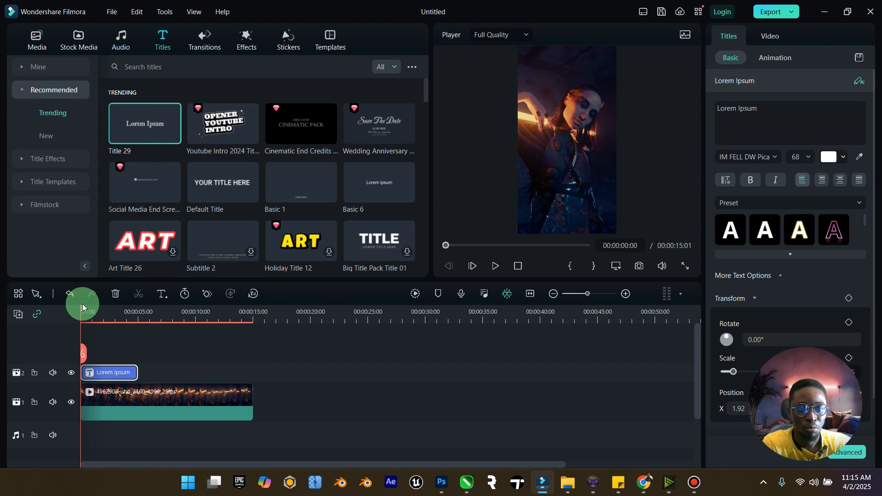
click(494, 265)
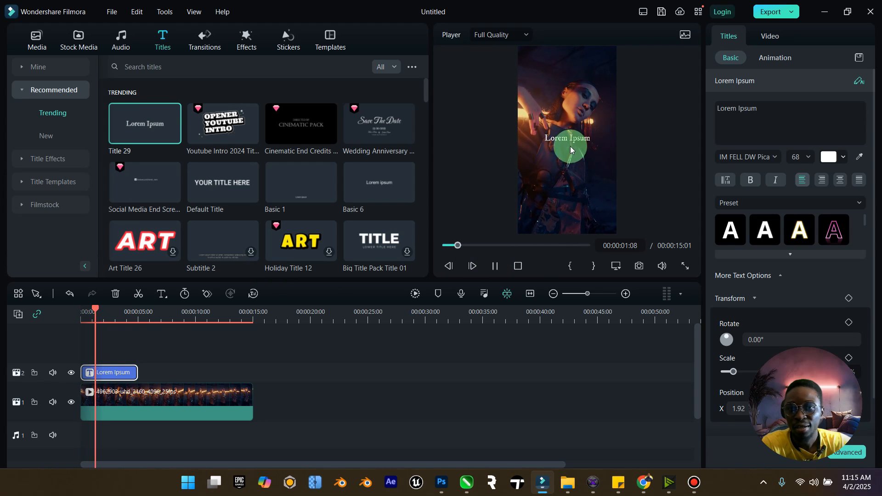
click(495, 266)
Replace the title's placeholder text with "Explore AI"
click(752, 108)
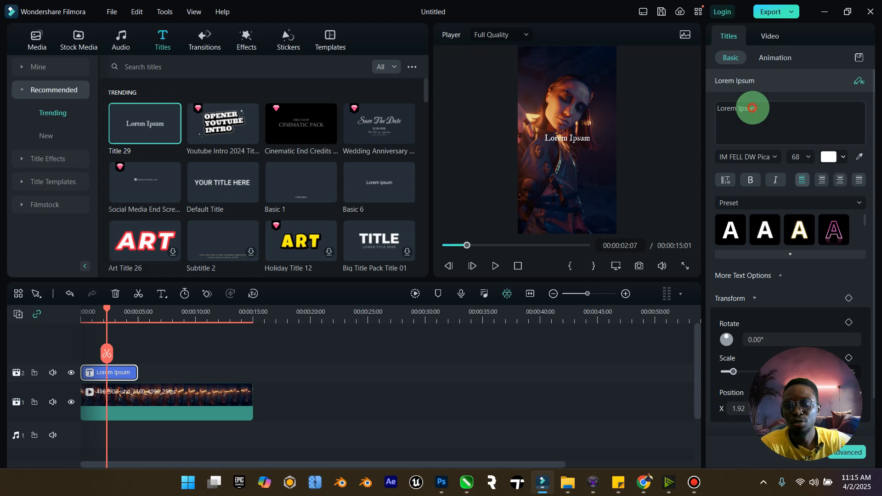
key(ctrl+a)
key(Caps_Lock)
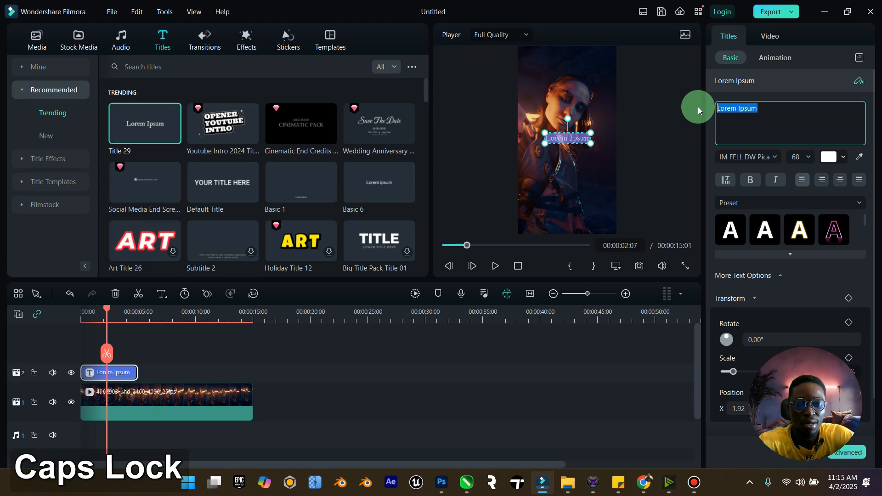
text(Explore)
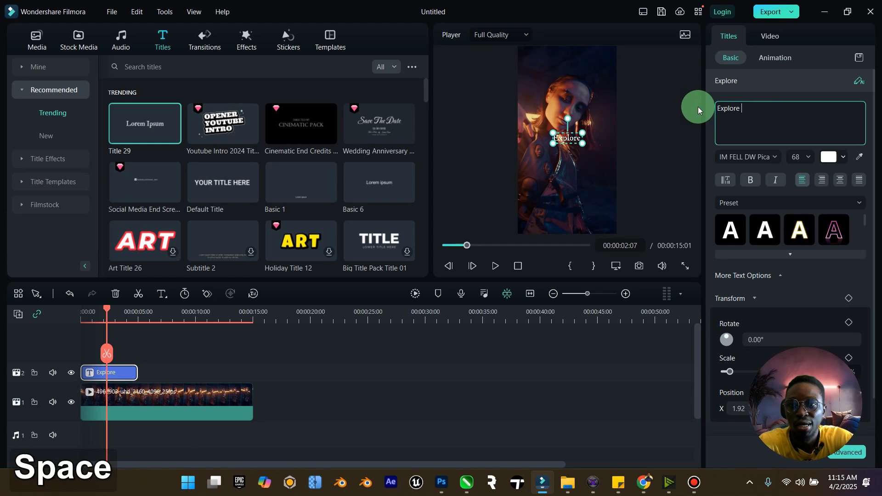
key(Caps_Lock)
text(A)
key(Caps_Lock)
text(i)
key(BackSpace)
key(Caps_Lock)
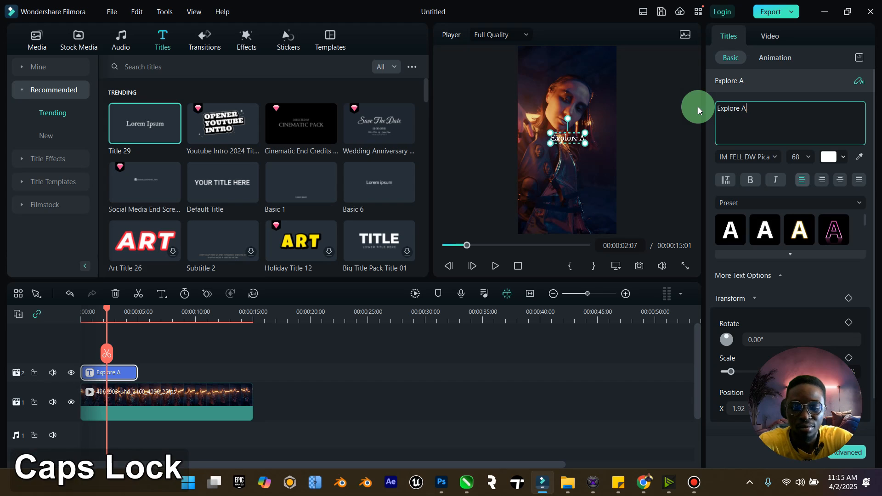
text(OI)
key(BackSpace)
key(BackSpace)
text(I)
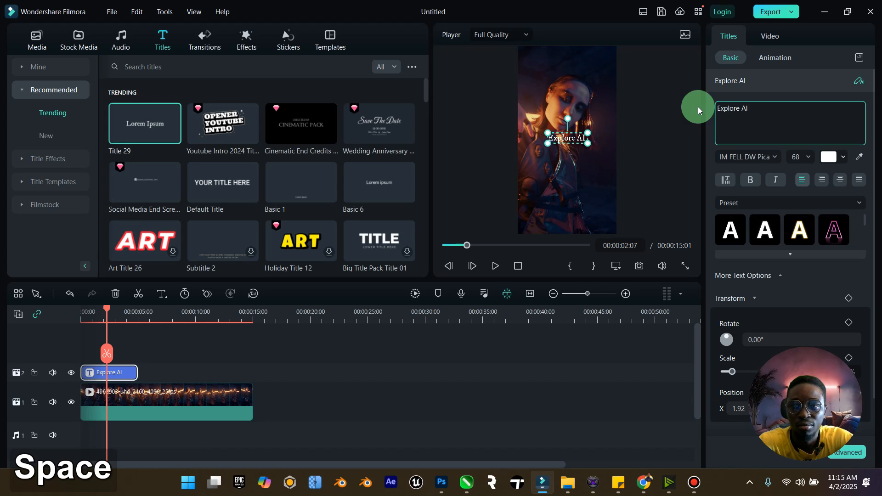
Set the title's text to "See AI as your partner,"
key(ctrl+a)
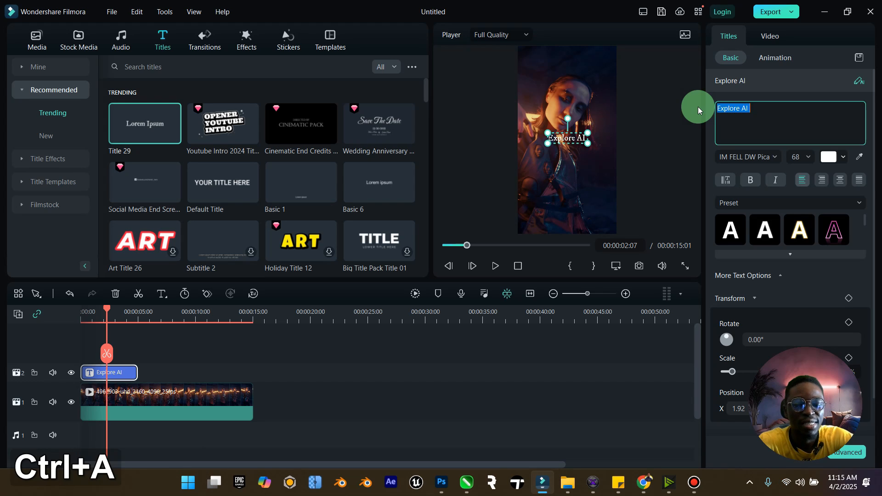
text(S)
key(Caps_Lock)
text(ee)
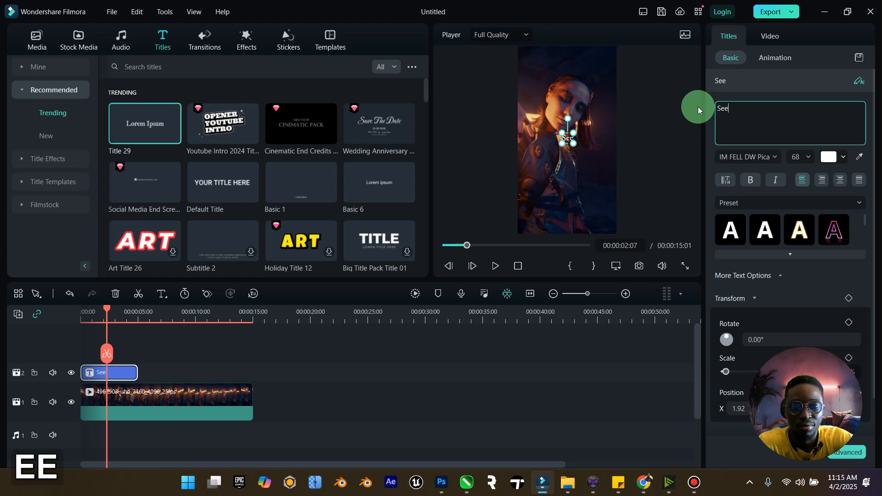
text( AI )
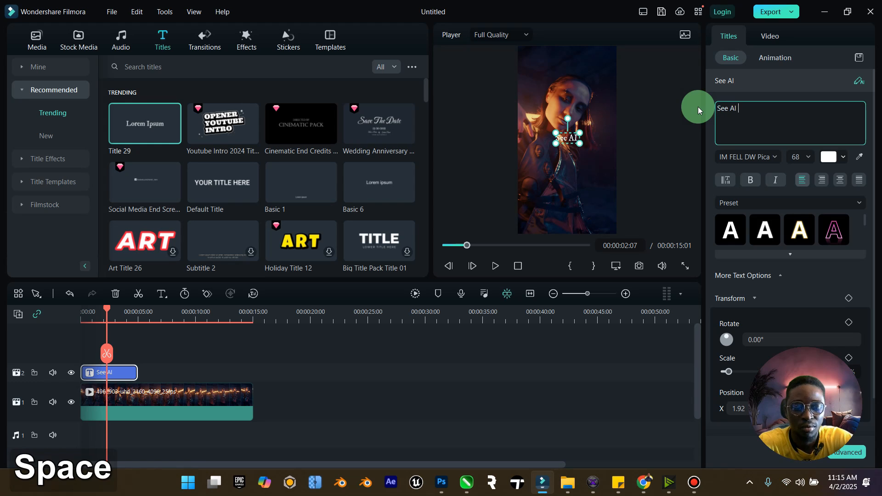
text(as your)
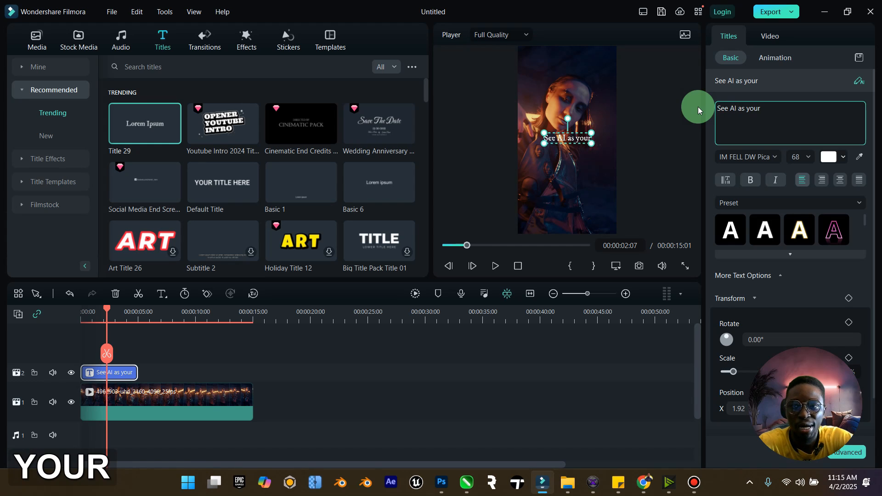
text( partner,)
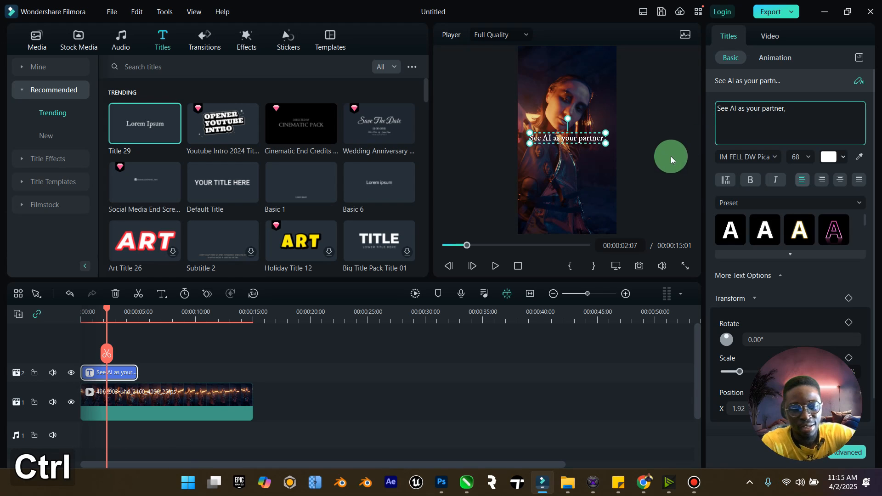
Set the whole title text in the Inter Semi Bold font and centre-align it
key(ctrl+a)
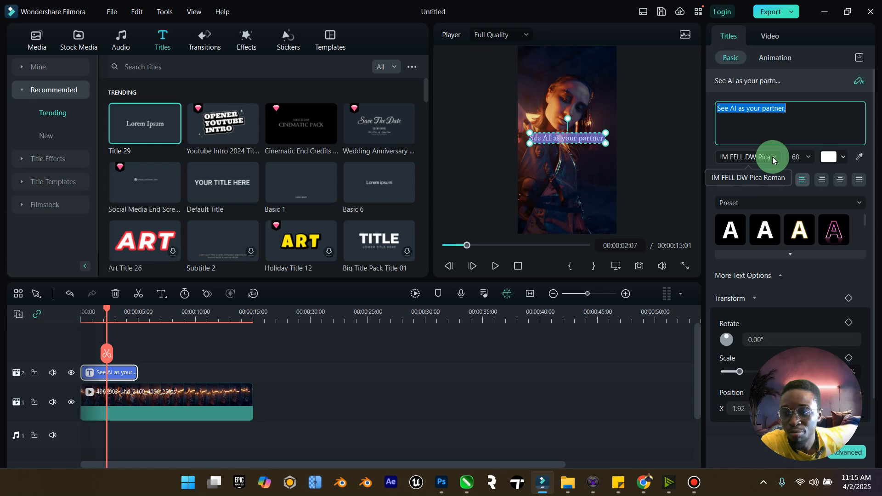
click(773, 159)
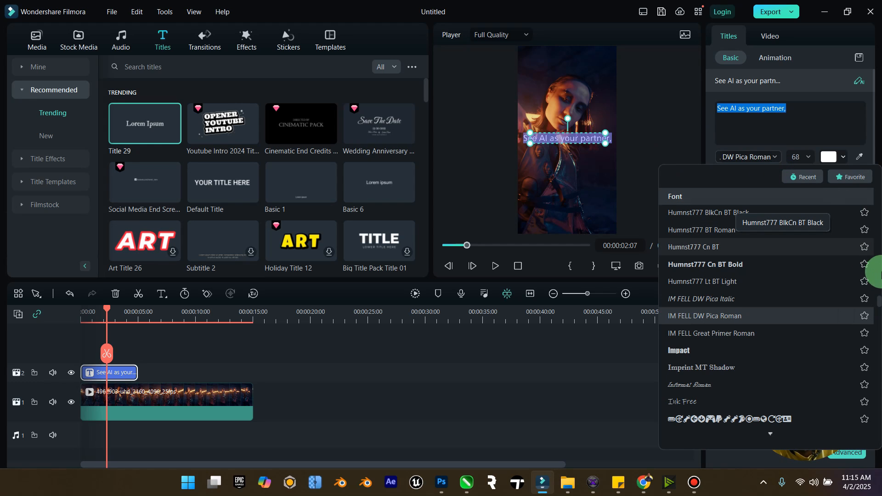
click(878, 302)
drag(879, 303, 880, 305)
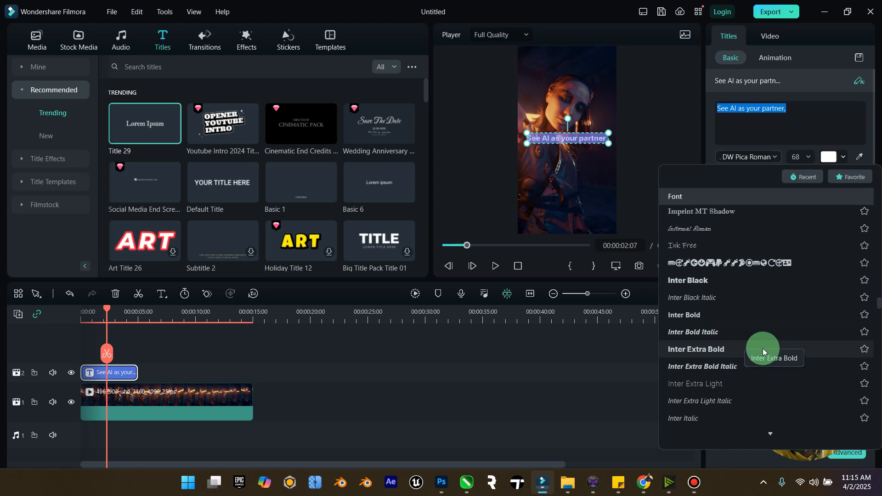
scroll(721, 395, down, 3)
click(724, 403)
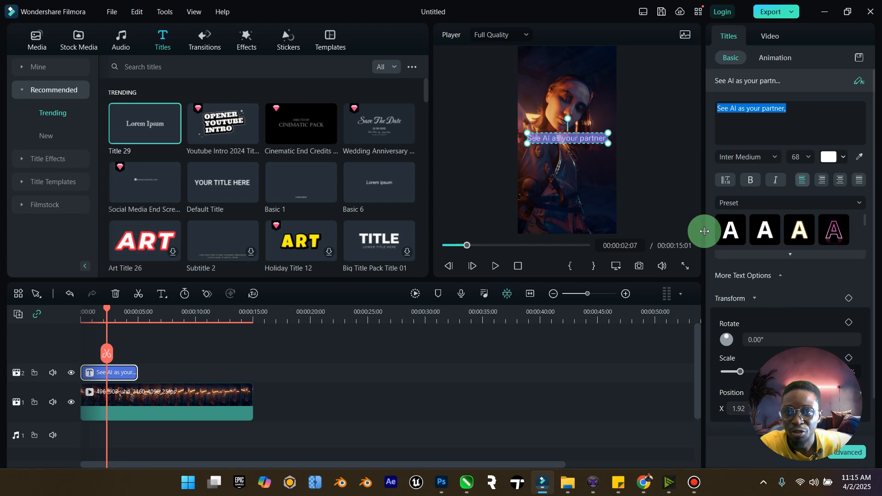
click(780, 156)
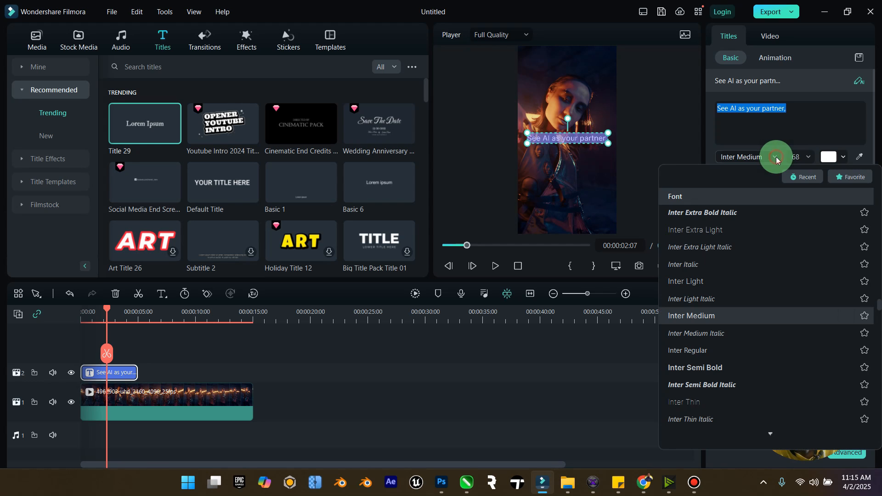
click(721, 367)
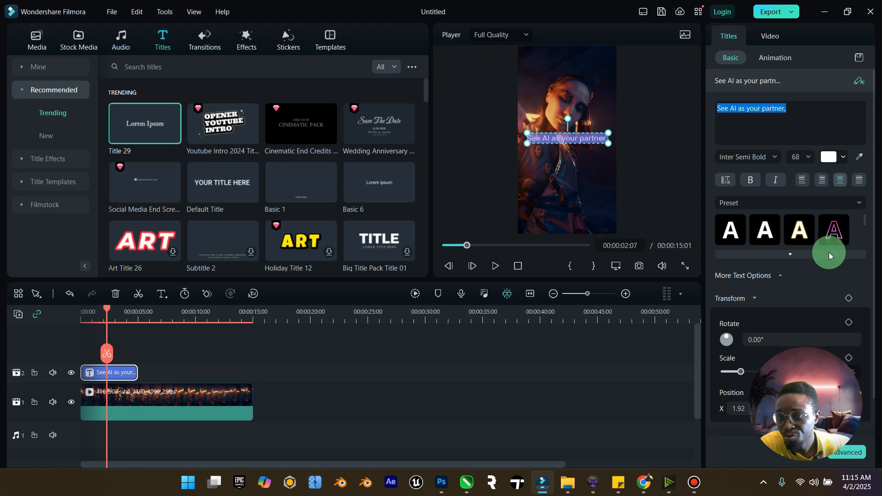
Tighten the title's letter spacing to -14
scroll(809, 285, down, 1)
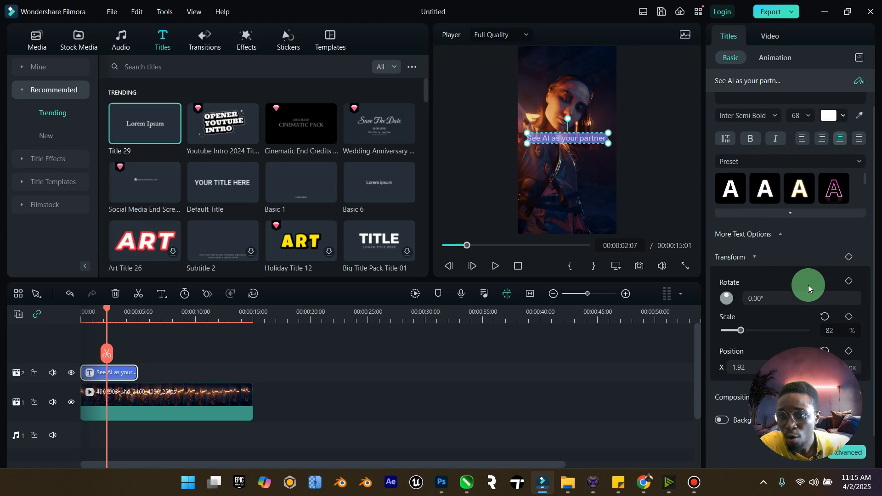
click(780, 234)
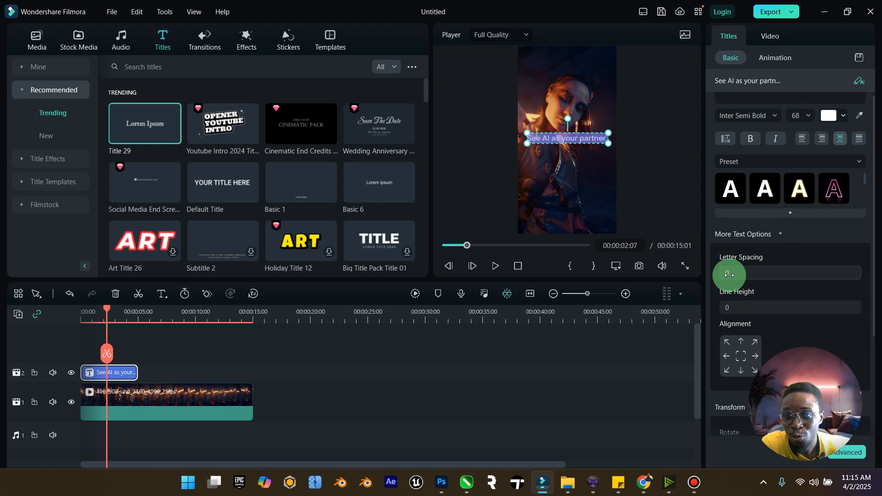
drag(735, 274, 730, 274)
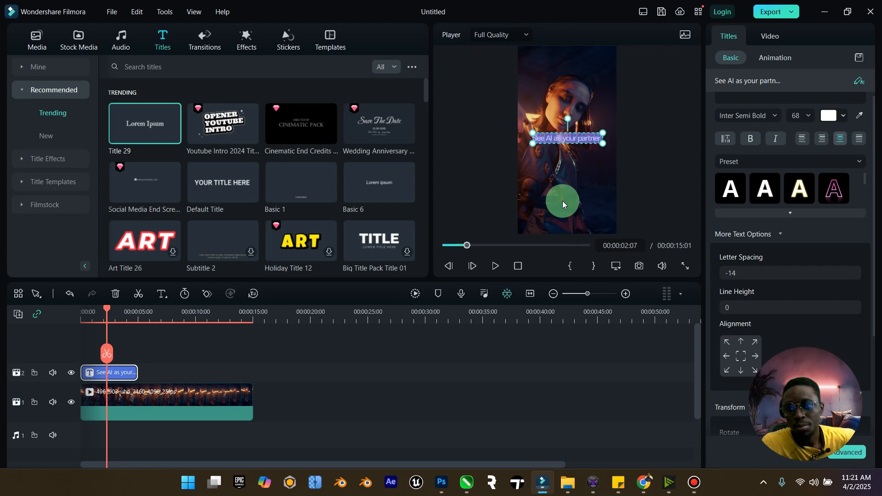
Return the playhead to the start, check the text style of the reference Instagram reel in Chrome, and come back to Filmora
click(77, 313)
click(641, 484)
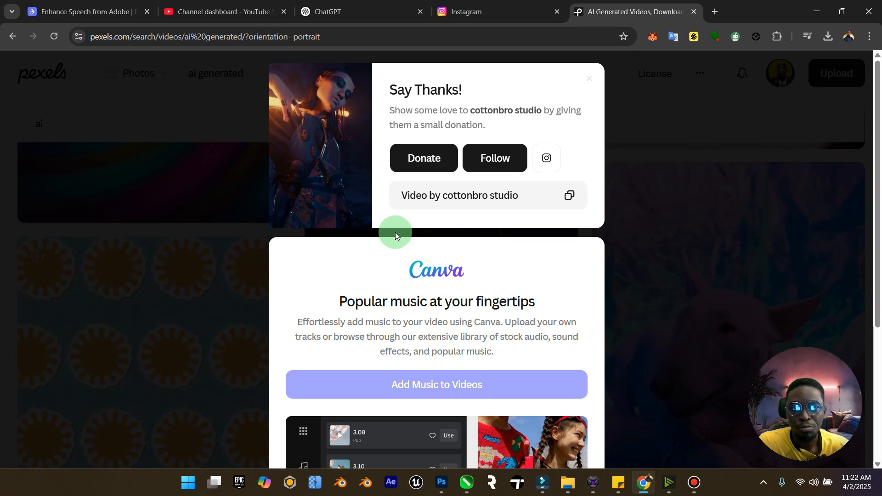
click(465, 12)
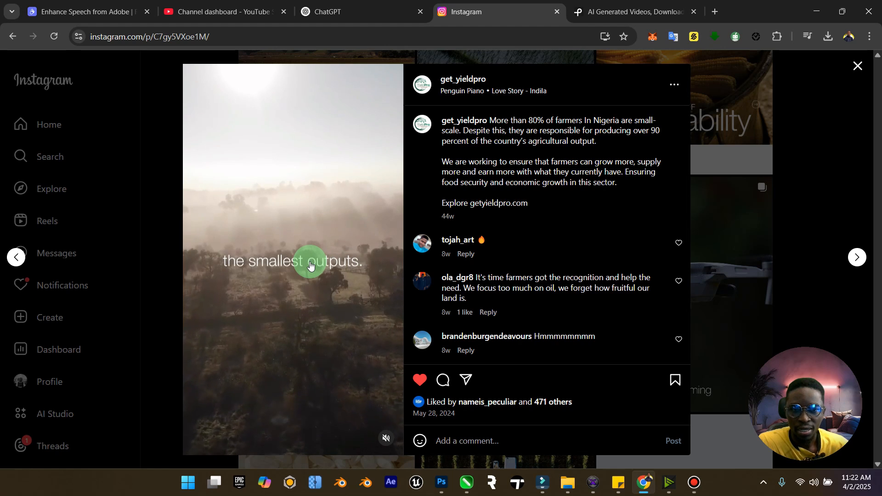
click(817, 10)
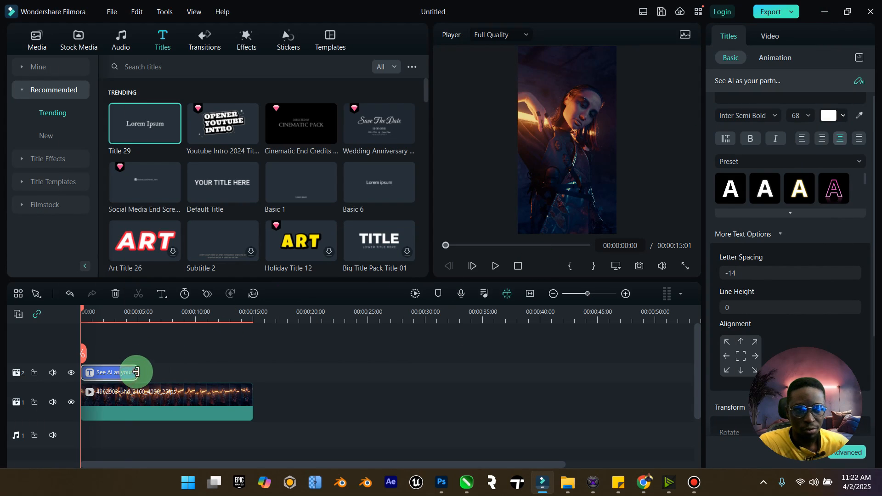
Set the title's animation to No Animation, play the opening six seconds to check it, and return the playhead to the start
click(782, 59)
click(798, 91)
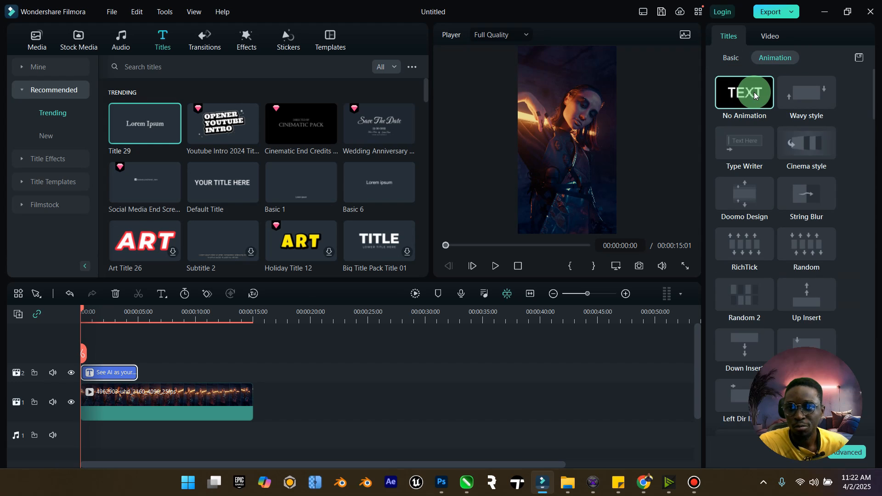
click(495, 267)
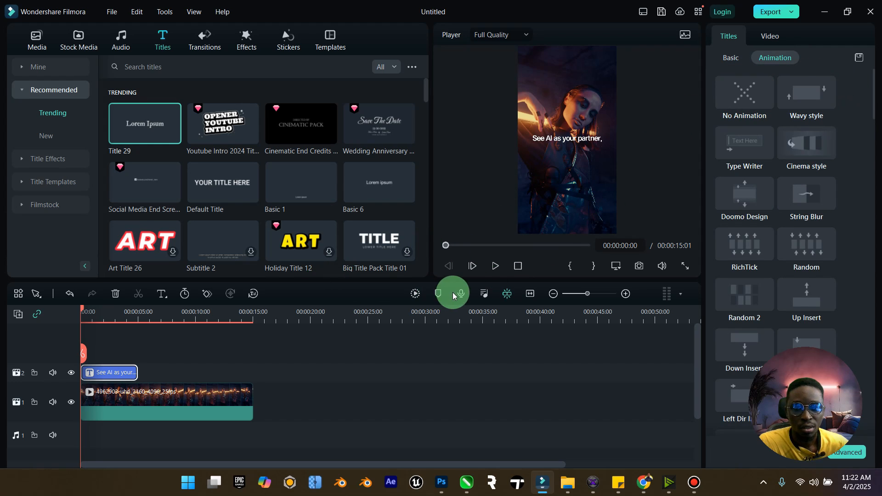
click(494, 269)
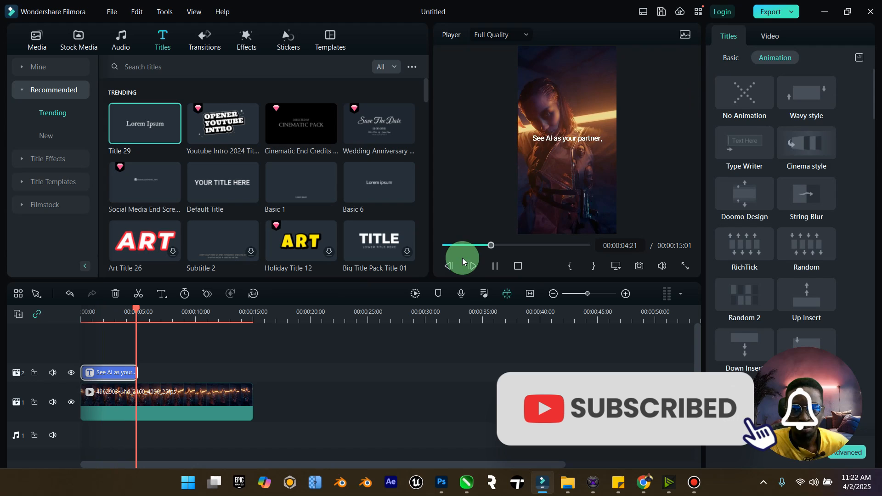
click(491, 269)
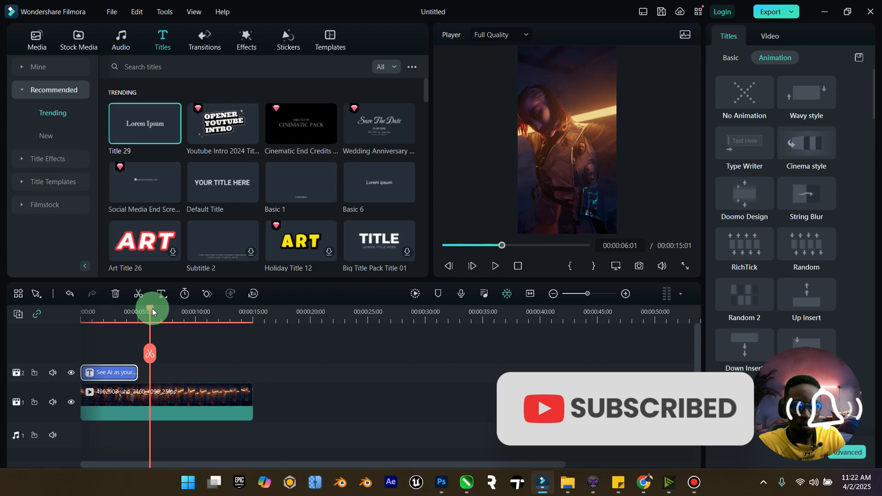
drag(153, 309, 75, 330)
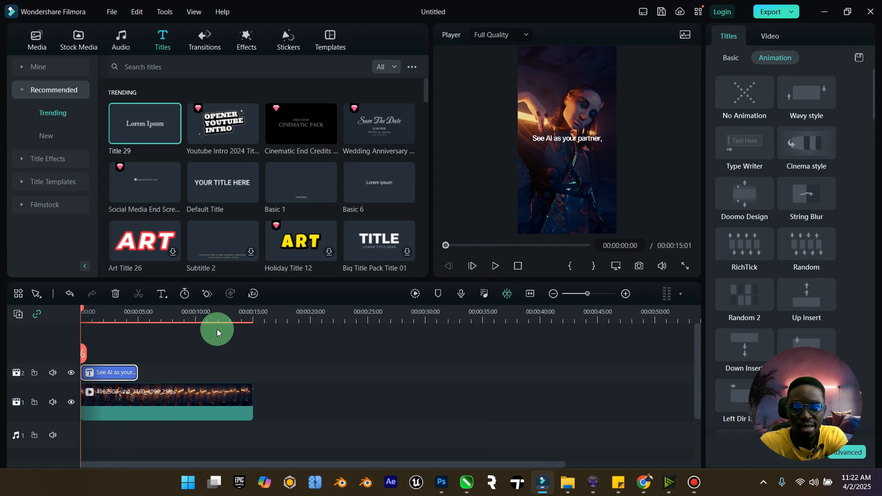
Place a copy of the title directly after the first one and close the gap before the video clip
click(112, 372)
key(ctrl+v)
drag(111, 374, 250, 386)
click(126, 374)
key(Delete)
click(109, 393)
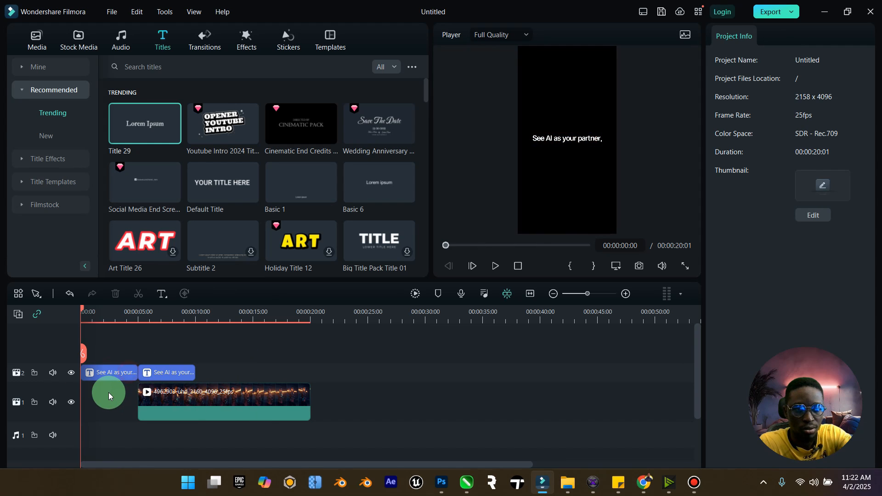
click(132, 390)
Move the second title along its track to start at about 6 seconds, with the playhead at 00:00:08:10
drag(79, 322, 178, 319)
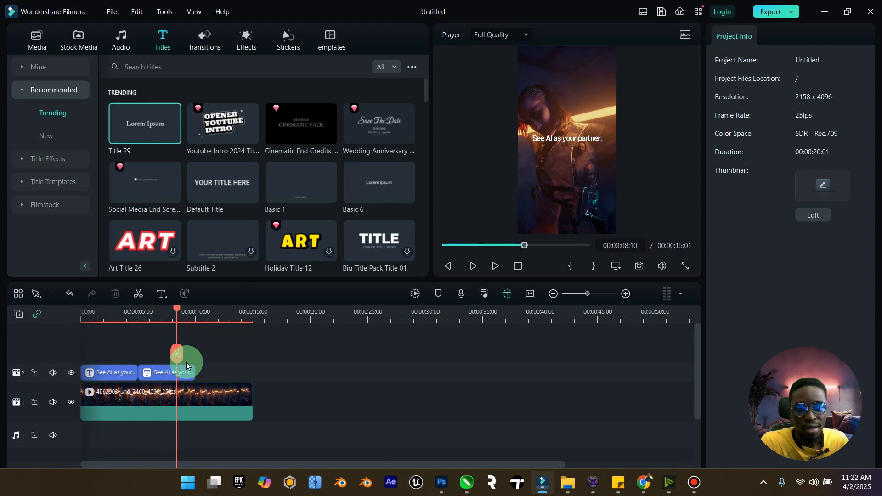
click(201, 368)
drag(201, 368, 216, 370)
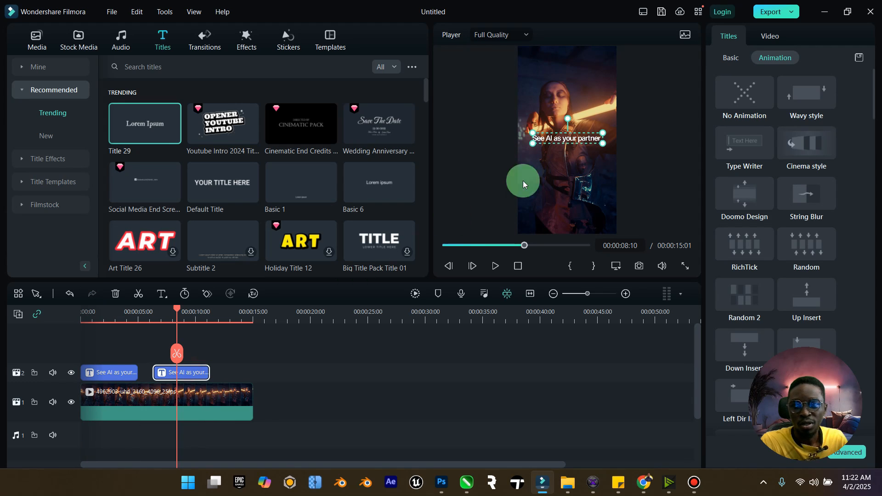
Replace the second title's text with "You become Limitless."
click(731, 57)
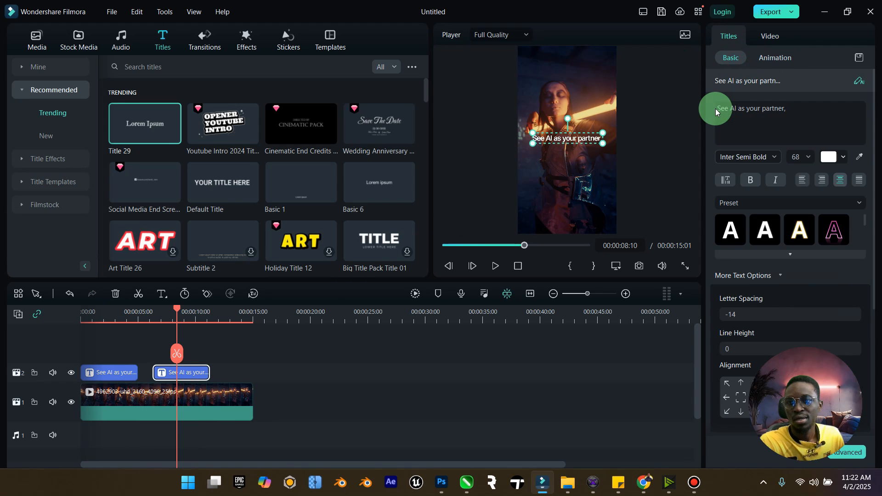
drag(790, 112, 697, 107)
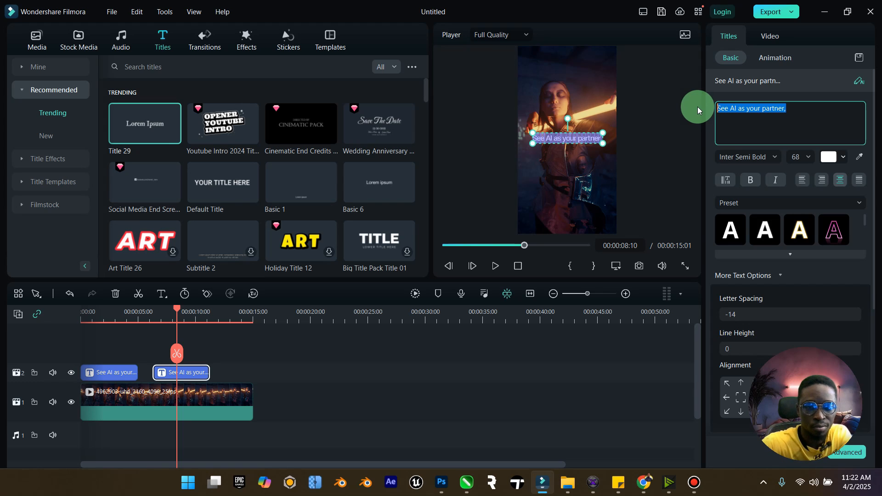
text(Yo)
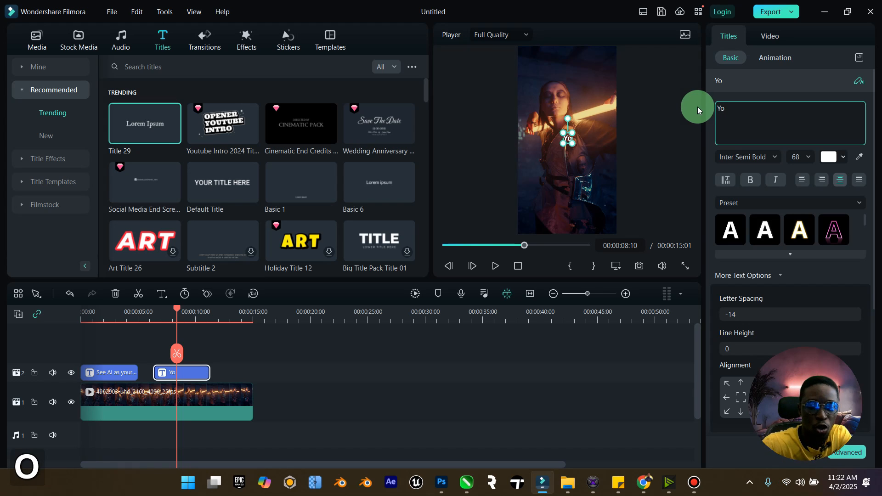
text(u become)
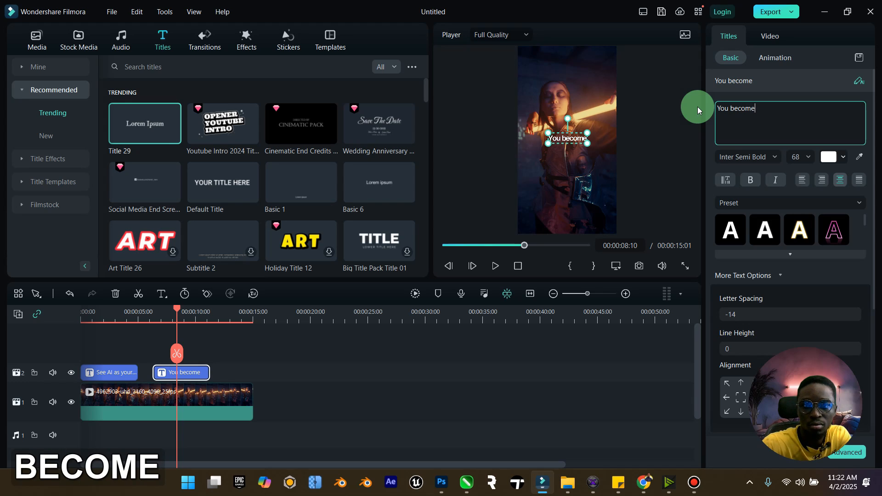
key(Caps_Lock)
text(L)
key(Caps_Lock)
text(im)
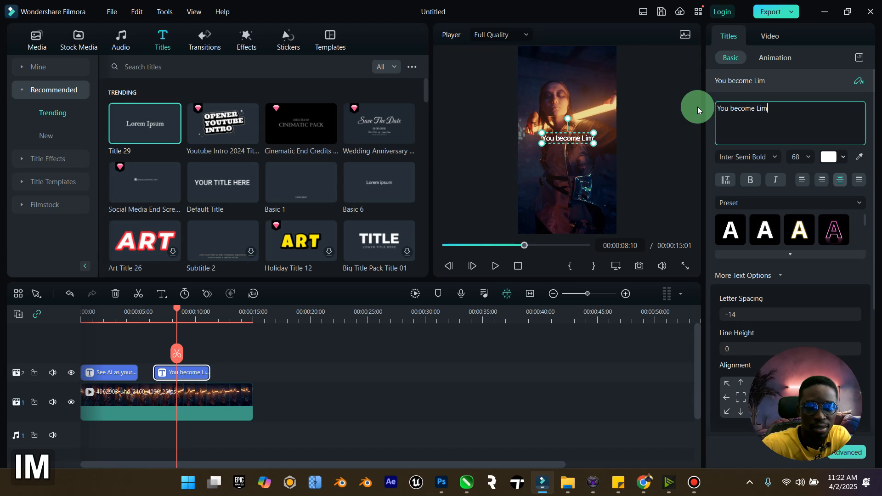
text(itless)
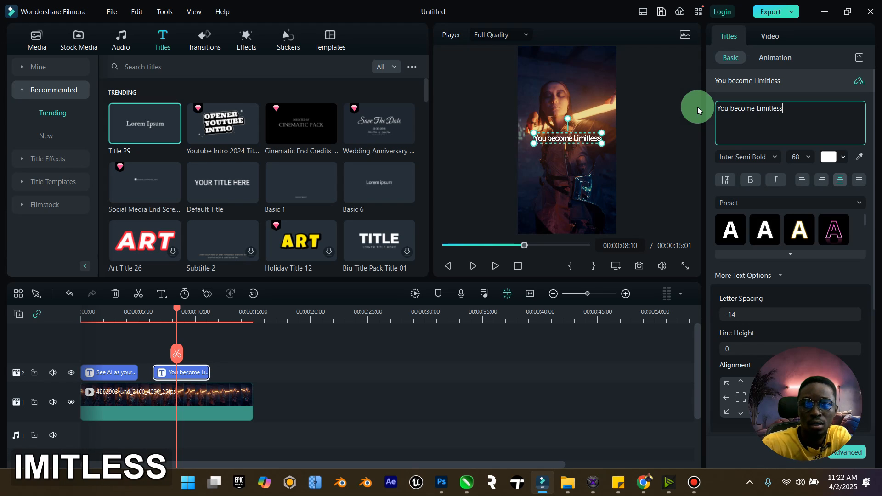
text(.)
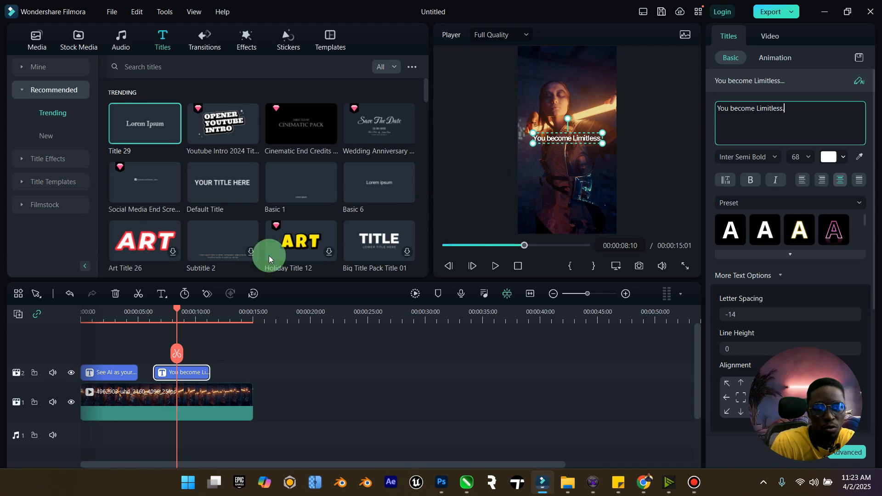
Reword the beginning of the first title so it reads "When You see AI as your partner,"
drag(165, 312, 111, 324)
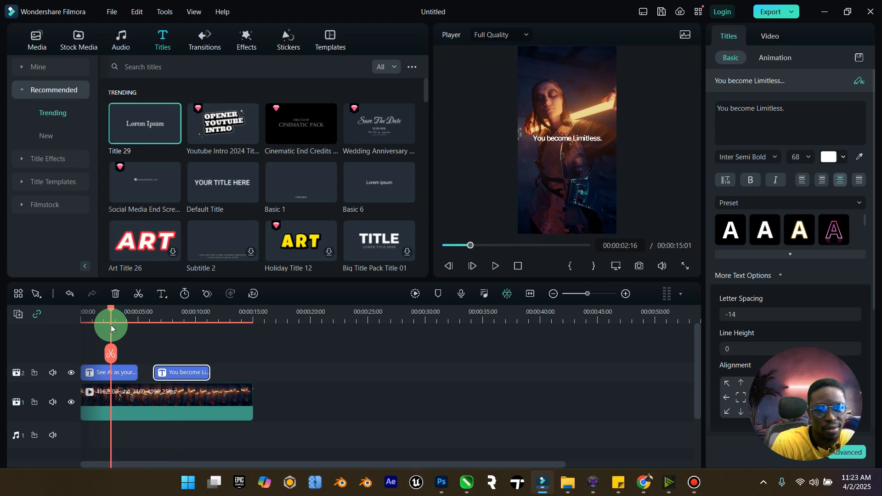
click(733, 121)
click(123, 371)
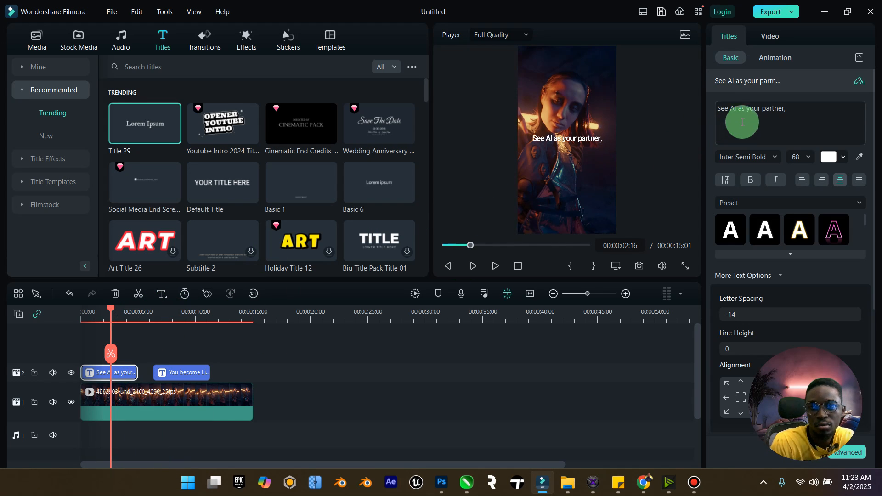
click(721, 107)
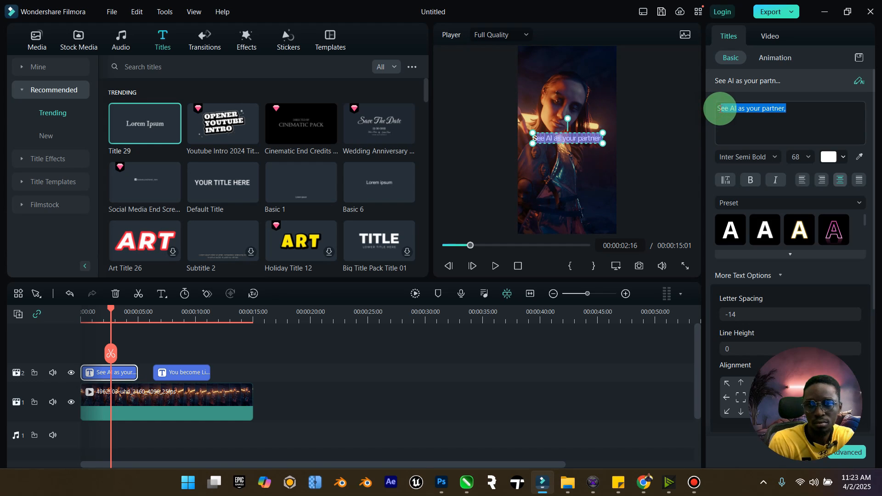
click(727, 108)
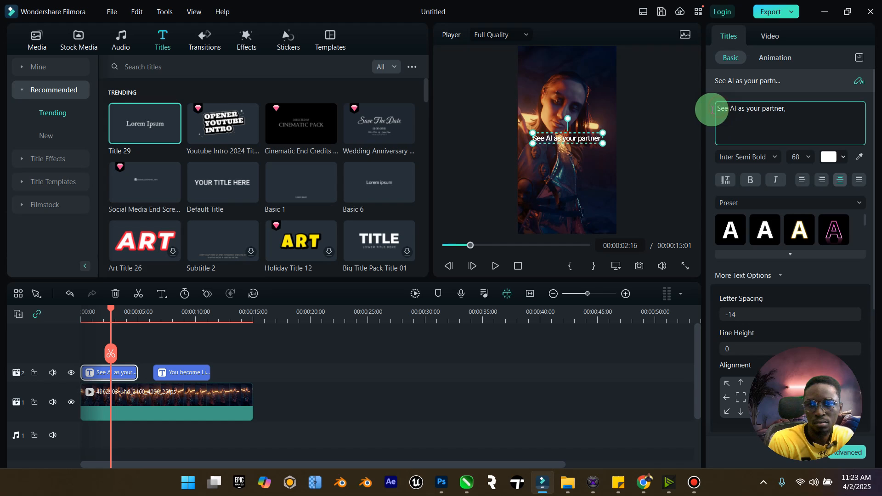
text(When )
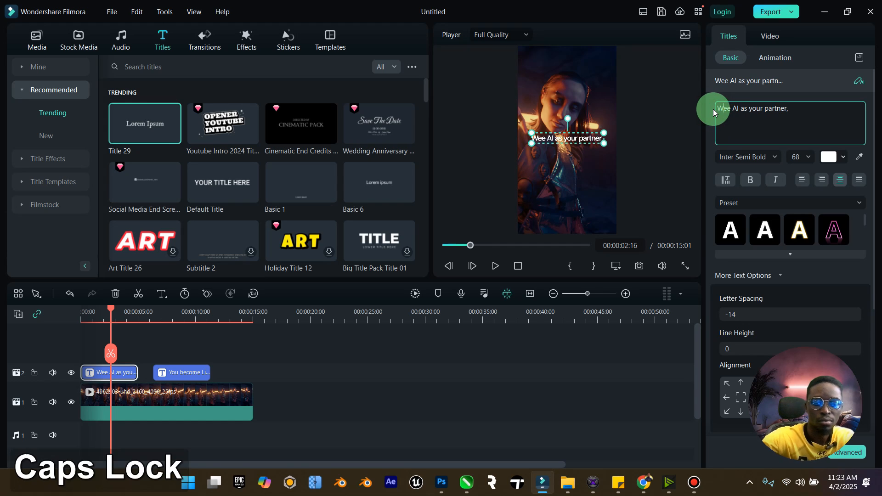
text(You s)
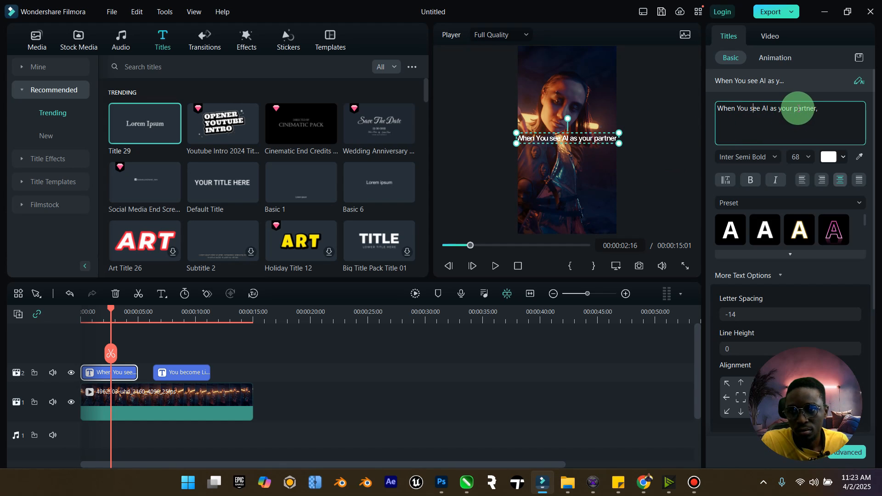
Replace "your" with "a" in the first title and capitalise the last word as "Partner"
drag(795, 109, 779, 110)
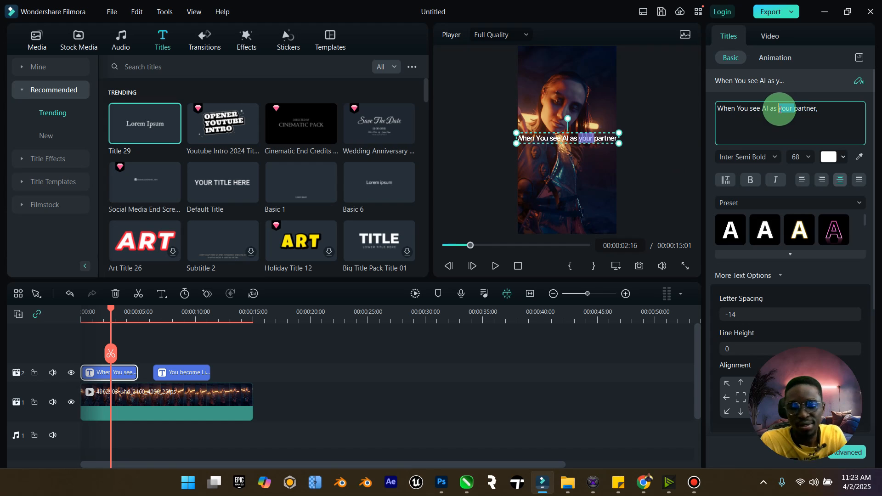
text(a)
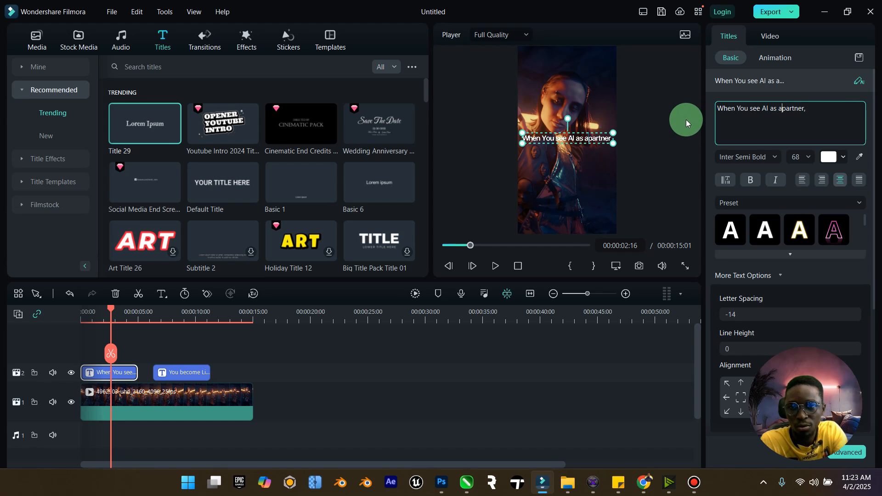
click(651, 134)
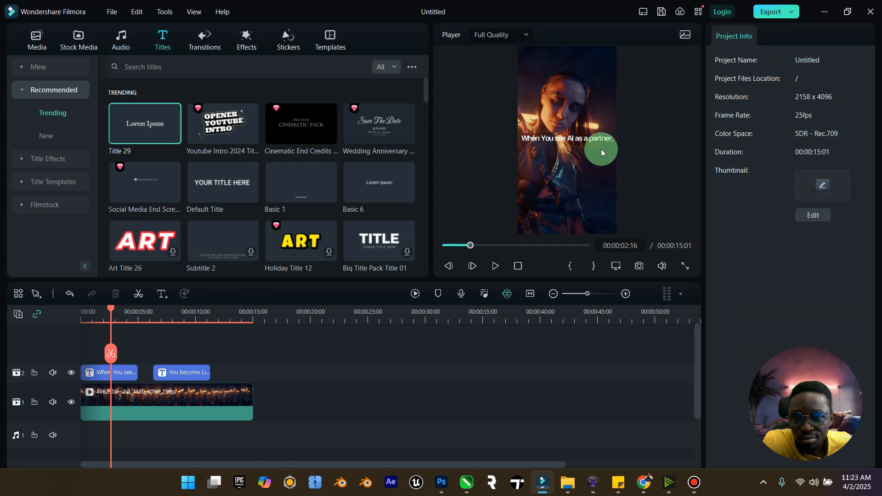
click(590, 144)
click(778, 132)
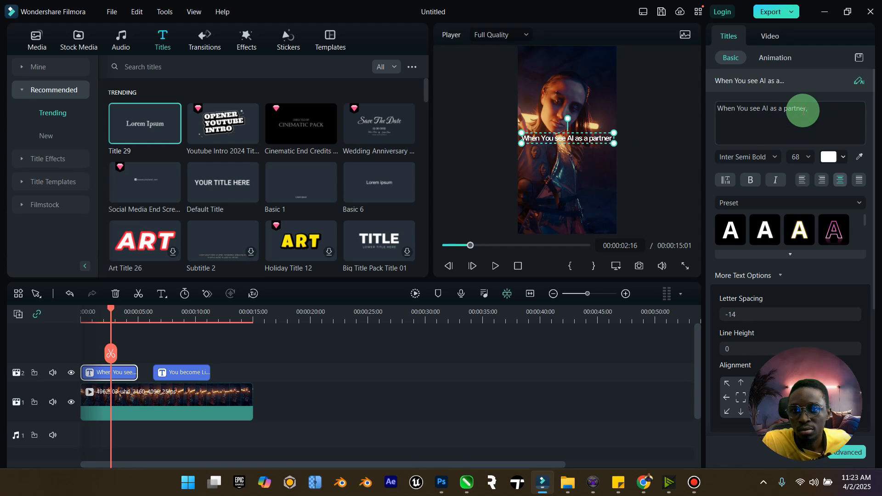
drag(787, 111, 784, 109)
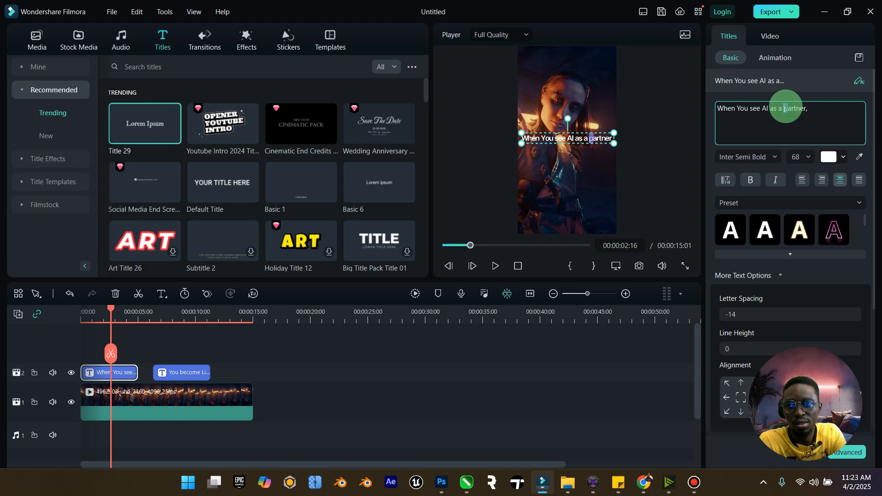
key(Caps_Lock)
text(P)
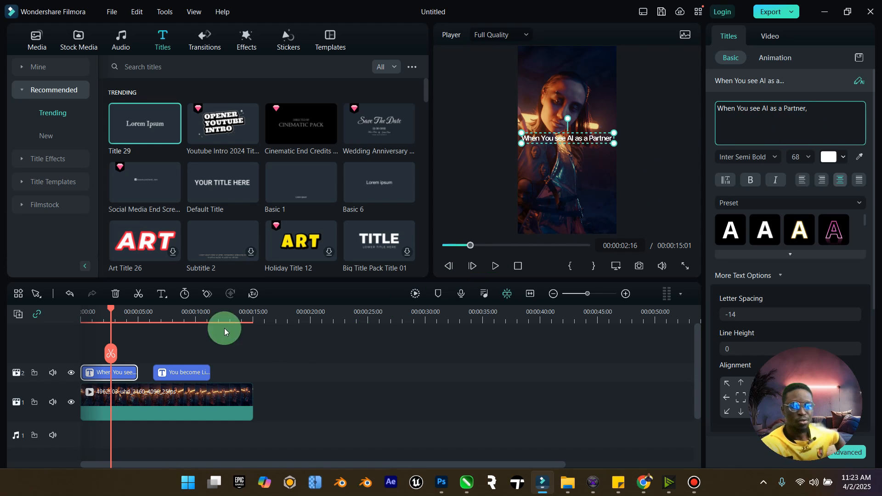
Play the video from the start, pause it, and shorten the first title to end at 00:00:03:16
drag(110, 309, 71, 312)
key(space)
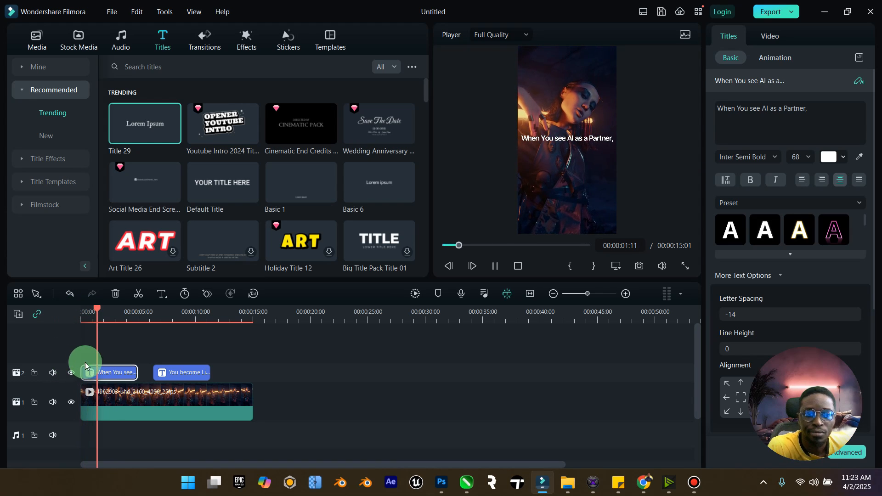
click(499, 267)
drag(137, 370, 120, 382)
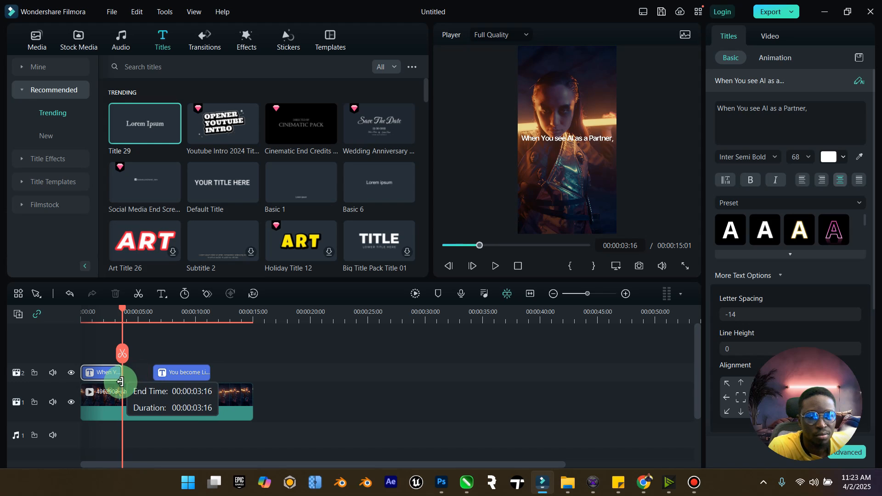
Move the second title to start at about 5 seconds and trim it to a duration of 00:00:03:03
mouse_move(186, 372)
mouse_down()
mouse_move(157, 371)
mouse_move(193, 374)
mouse_move(182, 379)
mouse_up()
drag(588, 294, 594, 298)
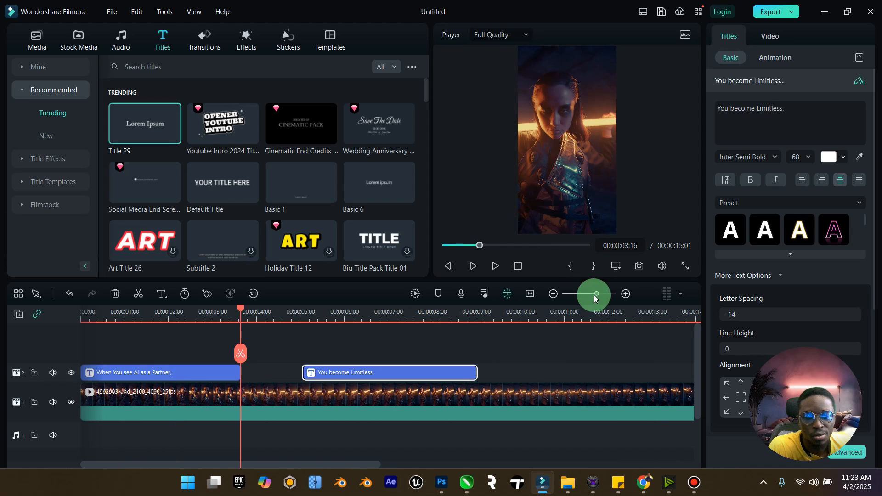
click(459, 375)
drag(477, 370, 439, 376)
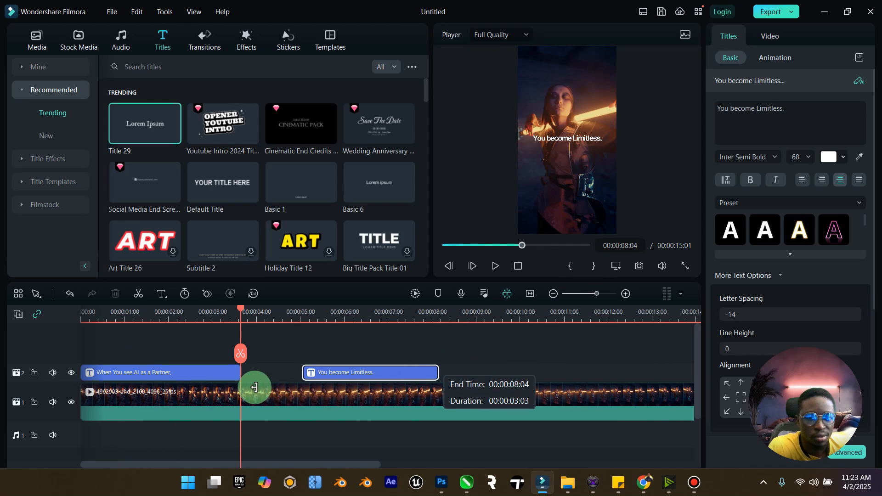
Shorten the first title to about 3 seconds and move the second to start at about 4 seconds, checking playback from the start
drag(239, 372, 214, 378)
drag(240, 310, 26, 315)
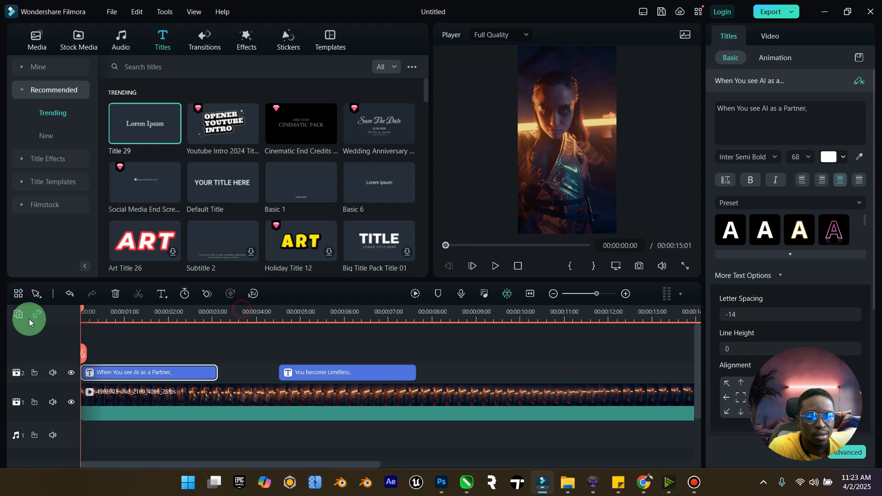
drag(361, 374, 319, 365)
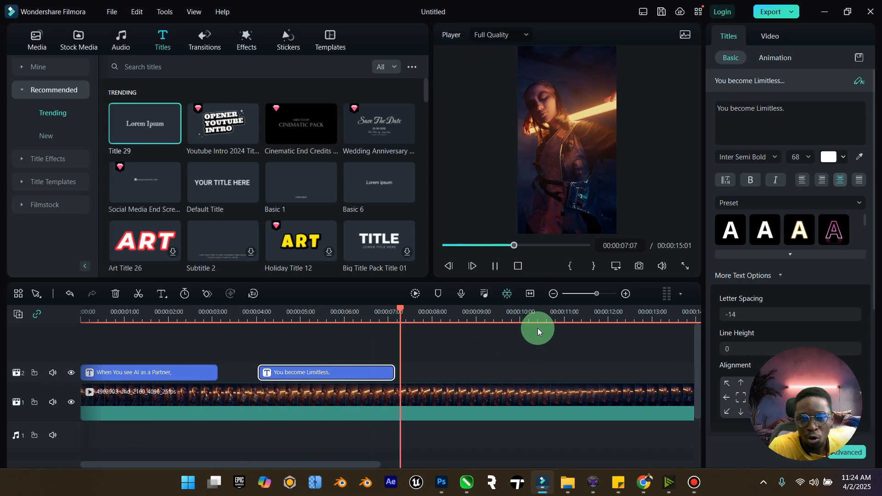
click(495, 266)
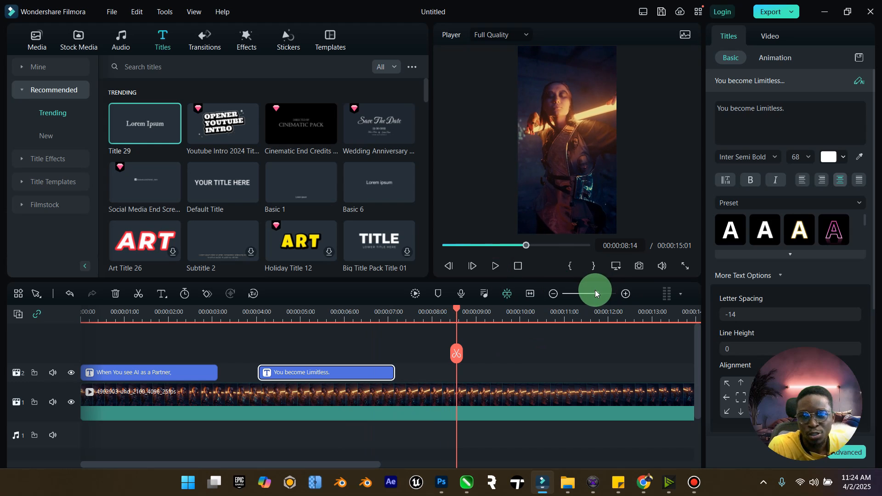
Import the Elzenitho Brand White logo image into the project media from the My Brand folder inside Desktop > Elzenitho Hub
mouse_move(581, 296)
mouse_down()
mouse_move(573, 296)
mouse_move(587, 295)
mouse_up()
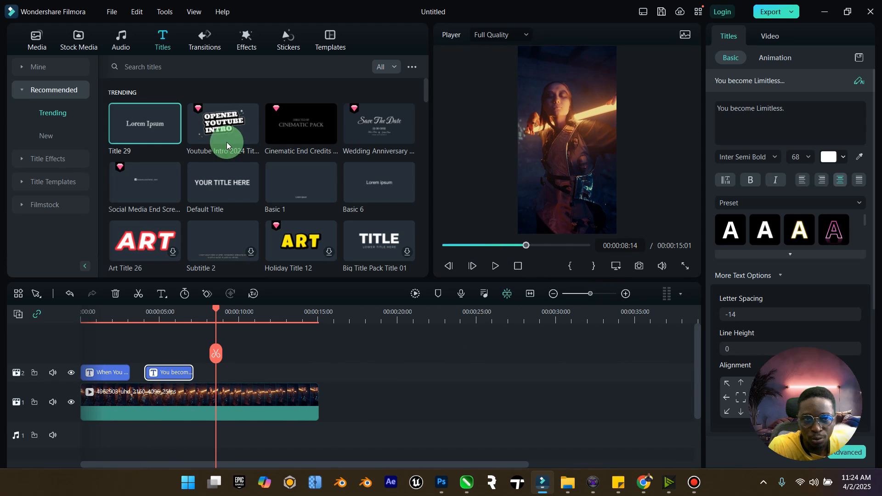
click(27, 36)
click(568, 480)
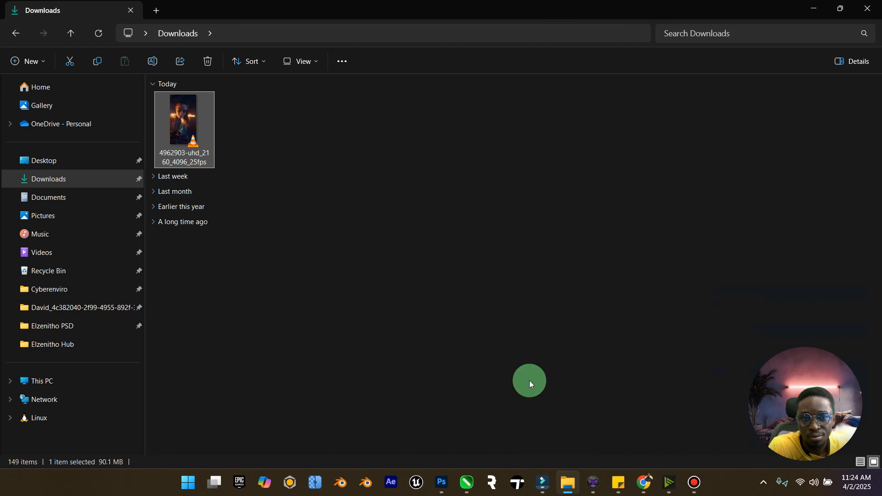
click(51, 161)
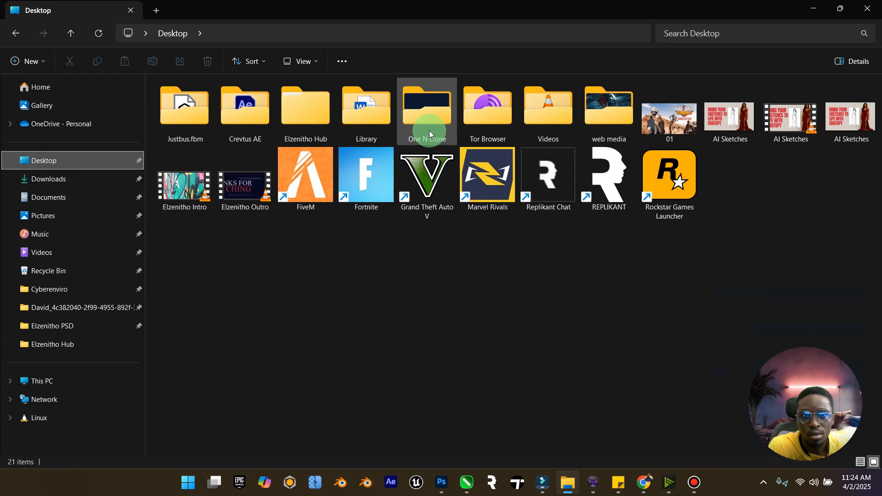
double_click(313, 110)
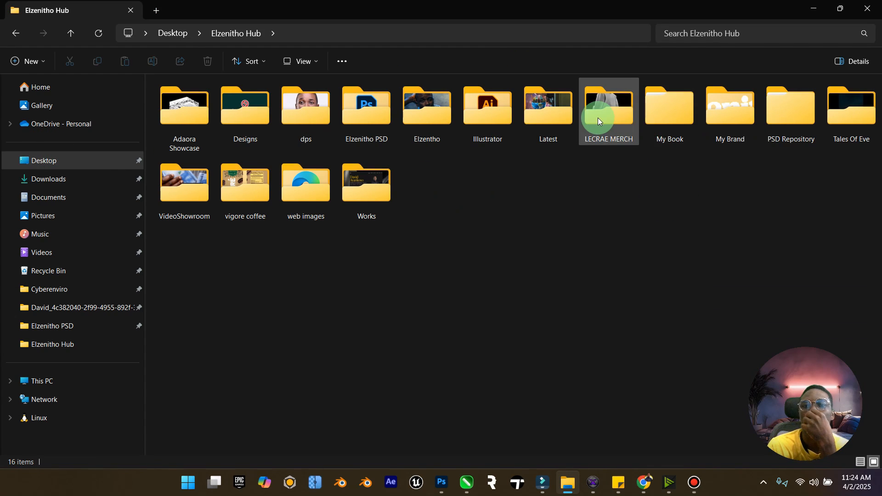
click(707, 117)
double_click(708, 118)
drag(554, 120, 308, 194)
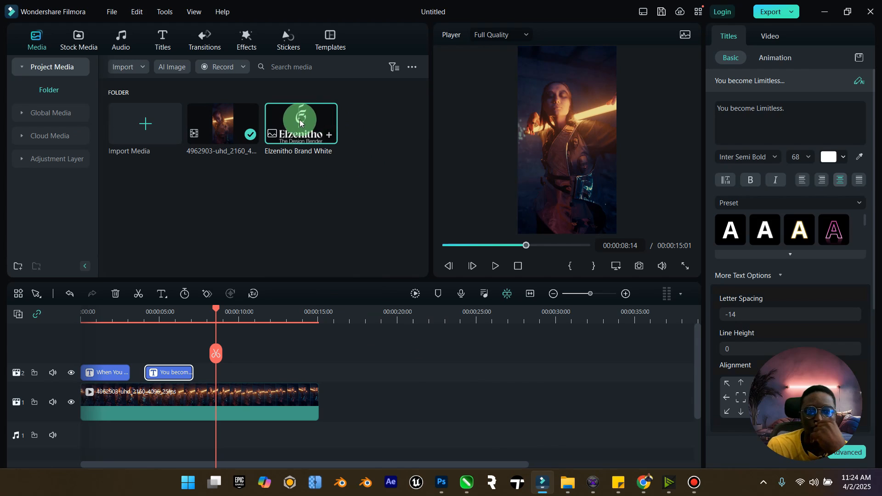
Place the logo image on the title track at 00:00:08:14 and scale it down to 31.80%
drag(302, 125, 222, 368)
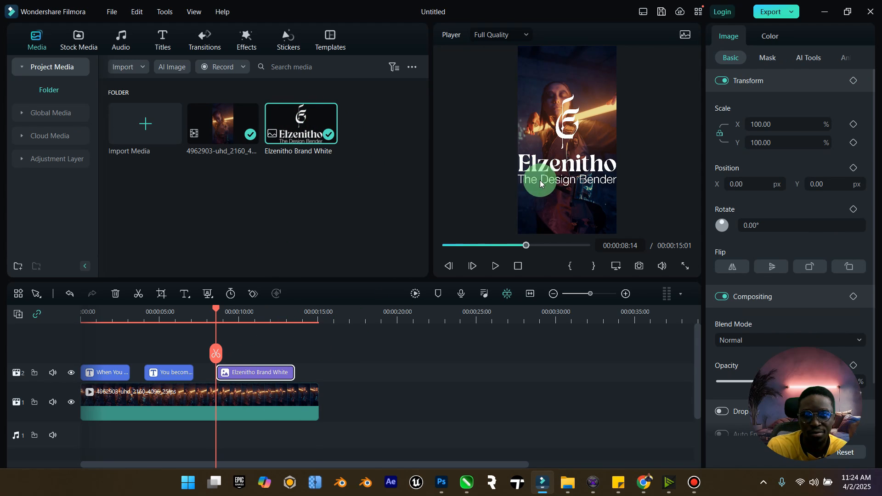
click(607, 160)
drag(618, 187, 562, 142)
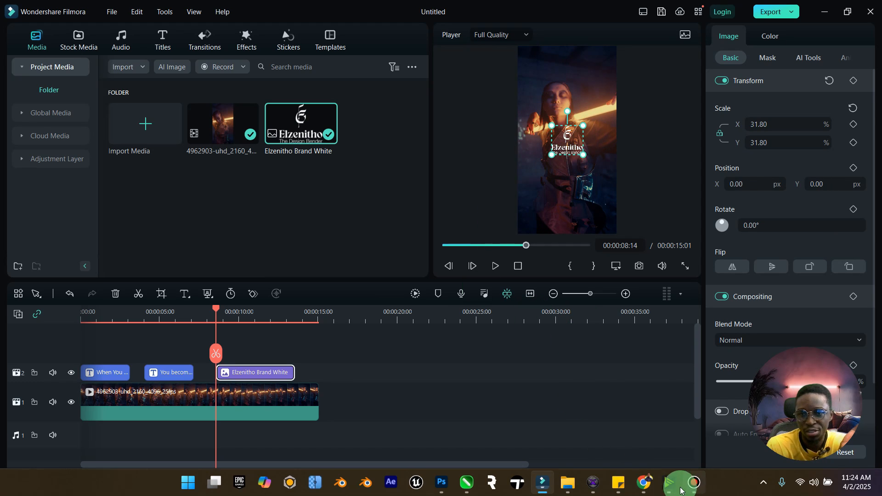
Check the closing logo and web address layout of the reference Instagram reel in Chrome, and return to Filmora to select the second title
click(646, 484)
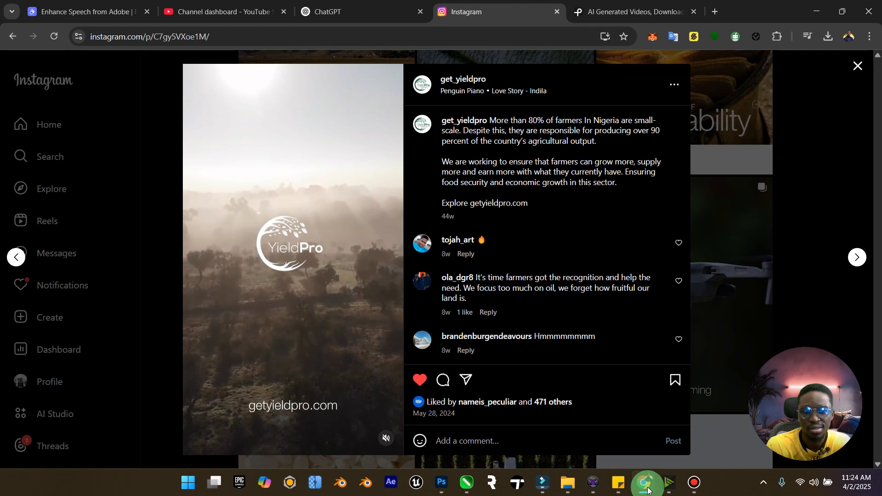
click(648, 490)
click(337, 339)
click(177, 371)
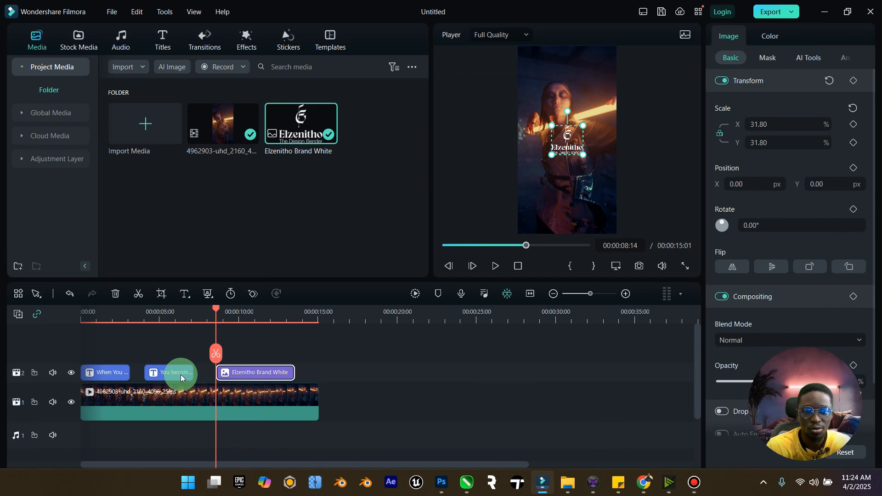
Duplicate the "You become Limitless." title onto a new track above the logo, aligned to finish at the logo clip's end
key(ctrl+c)
click(224, 311)
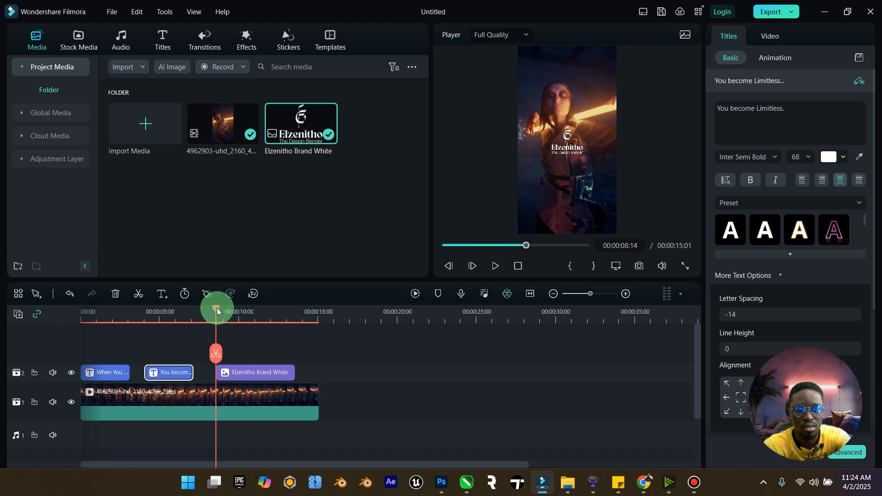
key(ctrl+v)
click(268, 389)
key(ctrl+z)
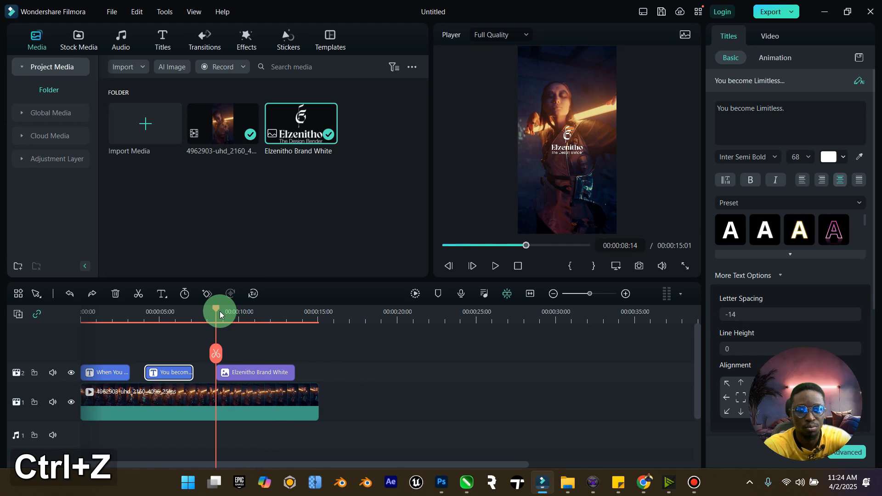
drag(217, 310, 272, 358)
key(ctrl+v)
click(307, 341)
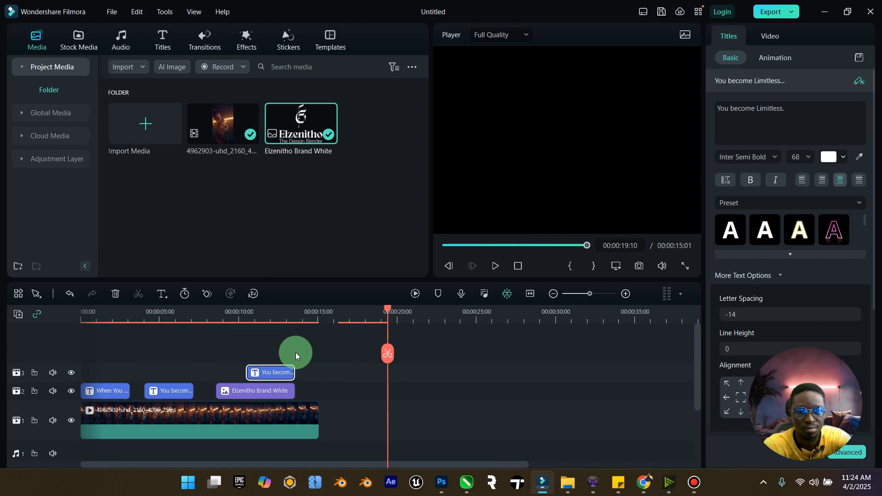
drag(334, 317, 254, 341)
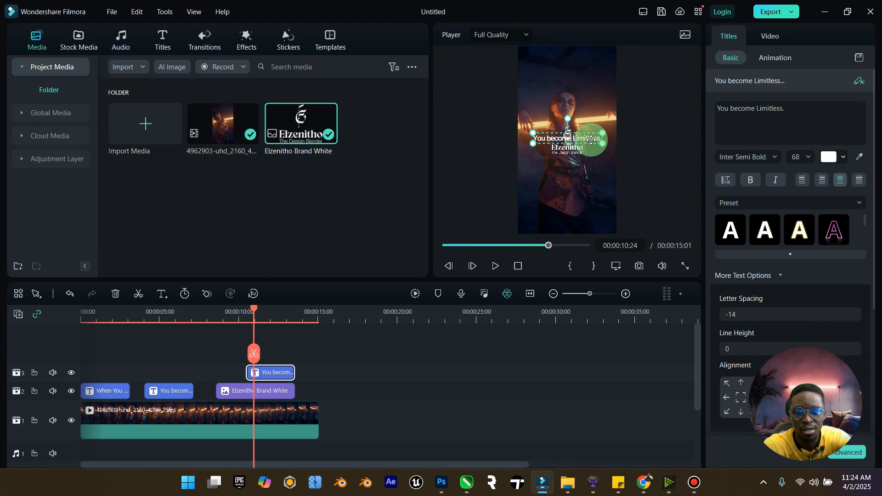
drag(592, 139, 569, 215)
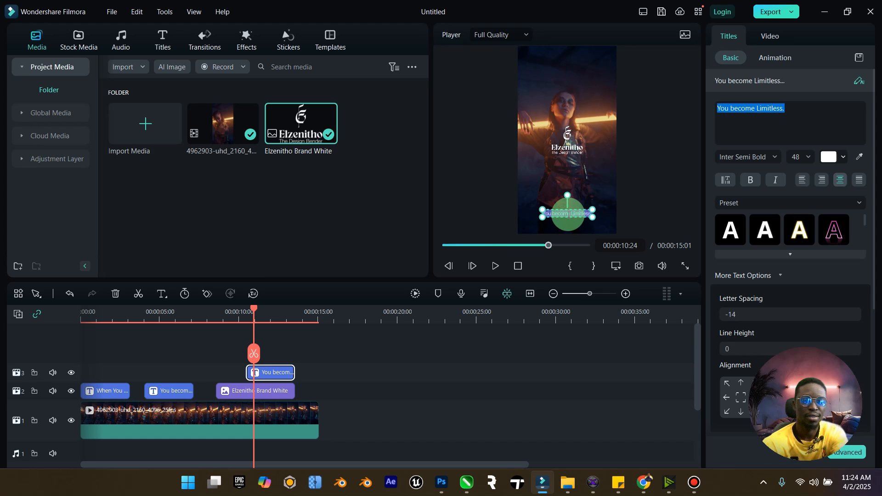
key(Caps_Lock)
text(ww)
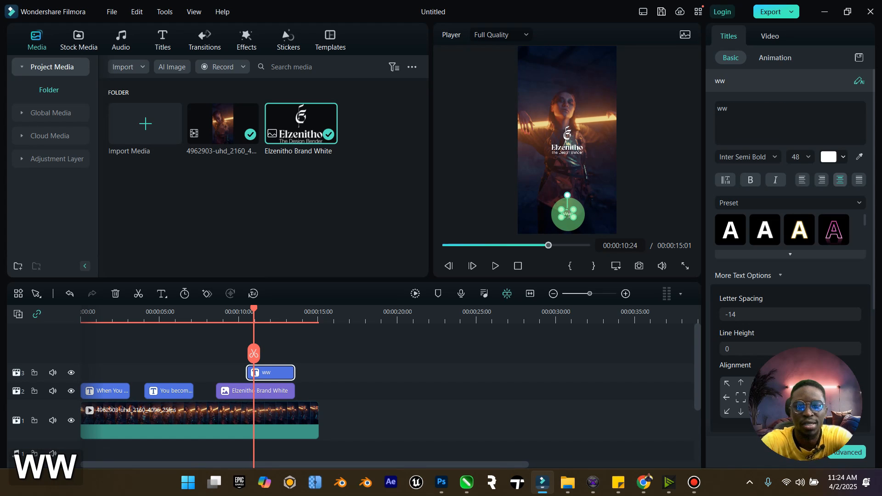
text(w.elzenitho)
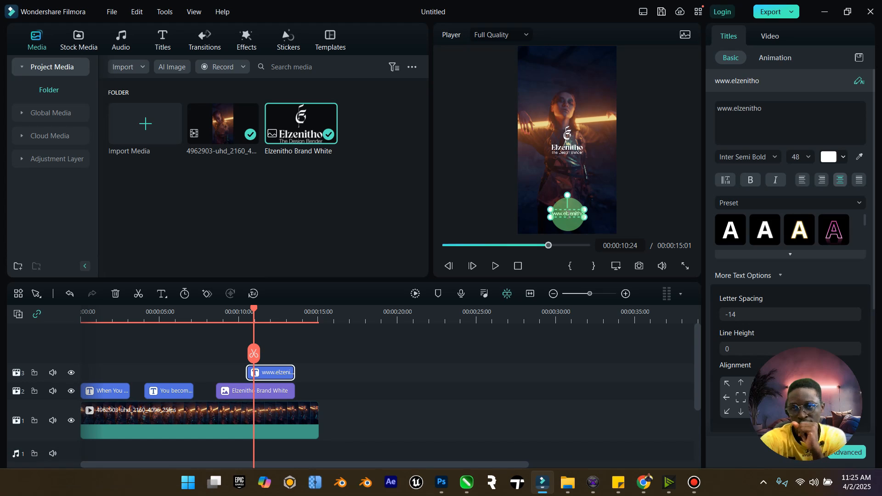
text(.)
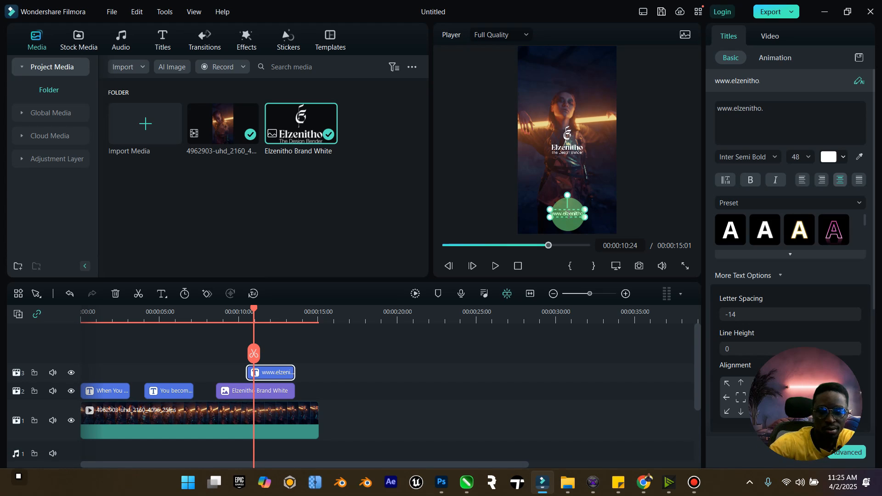
text(org)
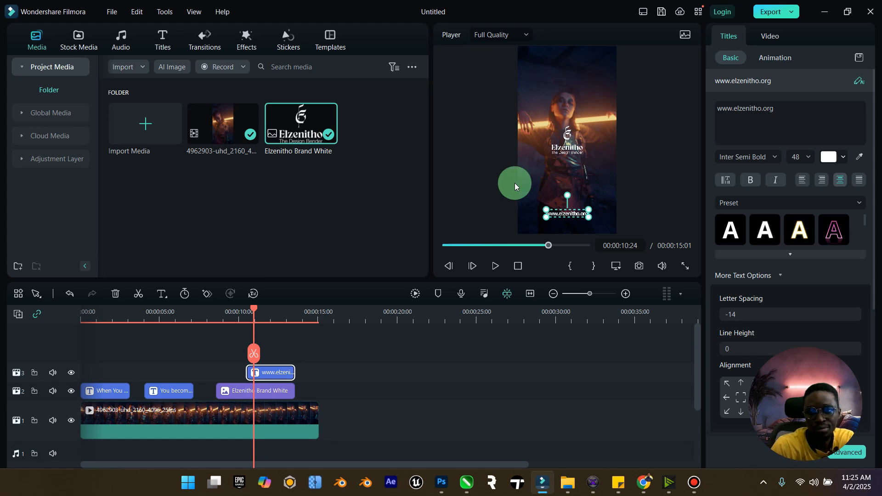
click(487, 184)
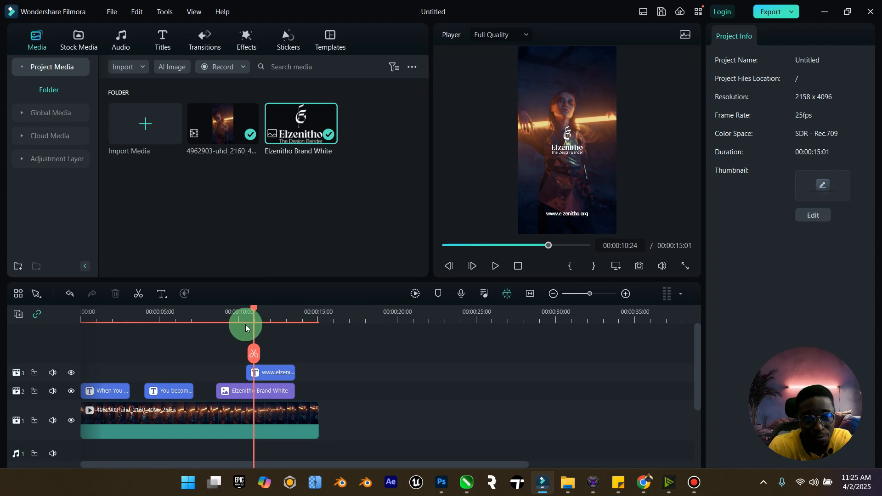
Trim the video clip to end at 00:00:13:14, check playback, and extend the web address title's start back to about 10 seconds
drag(317, 418, 292, 416)
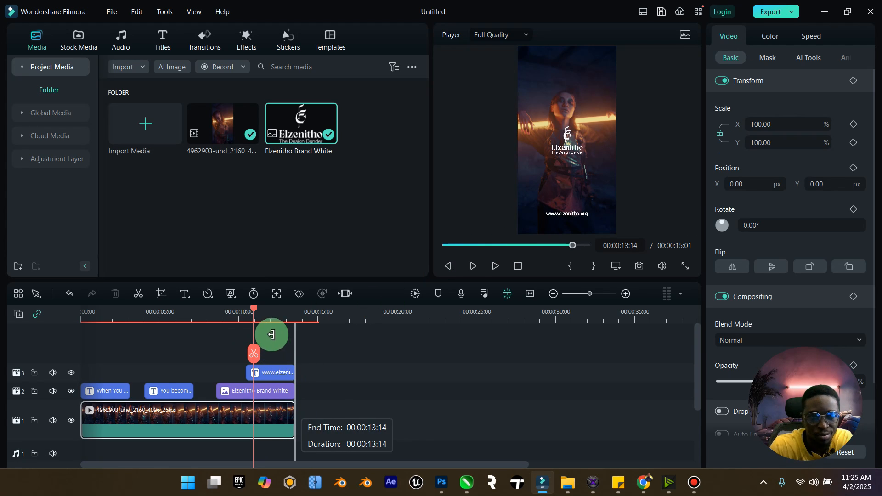
drag(251, 309, 21, 310)
click(495, 267)
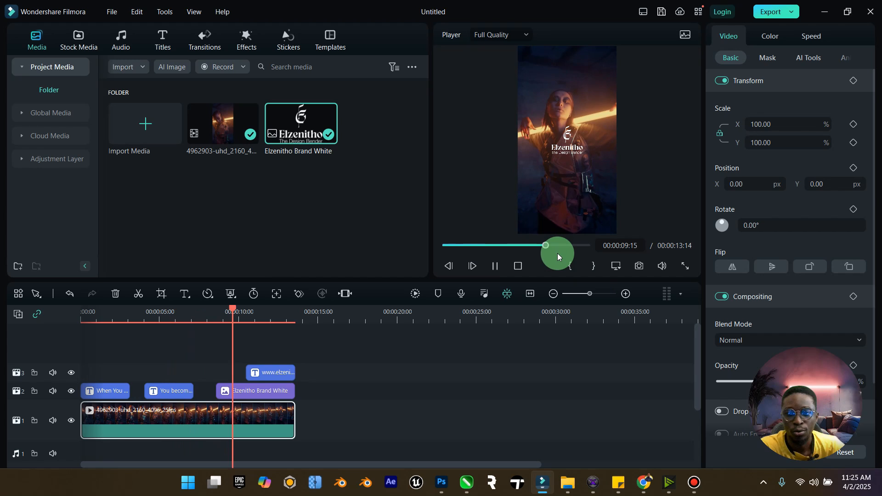
click(493, 267)
drag(247, 373, 240, 373)
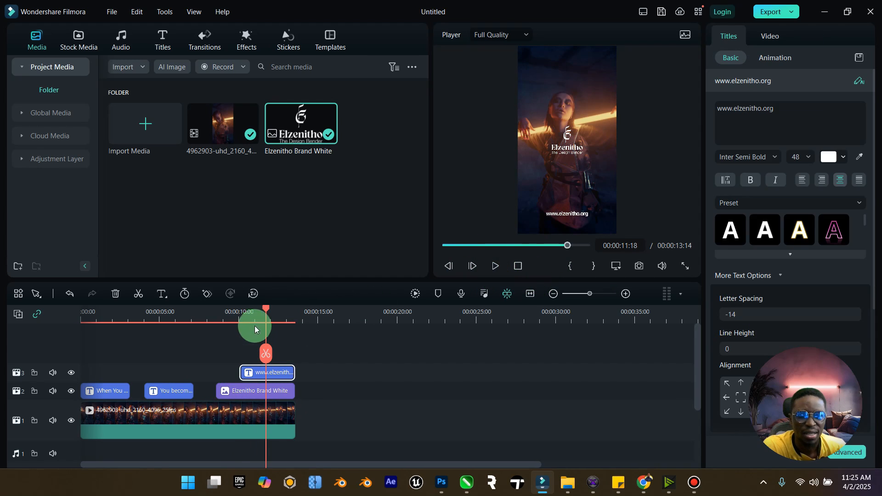
Return to the start of the timeline and open the compositing opacity settings of the first title
drag(267, 310, 69, 351)
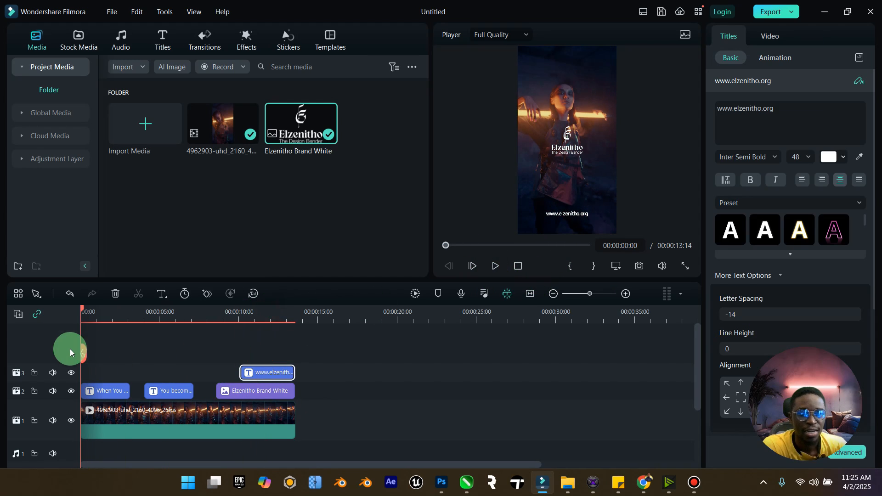
click(117, 396)
drag(831, 356, 102, 59)
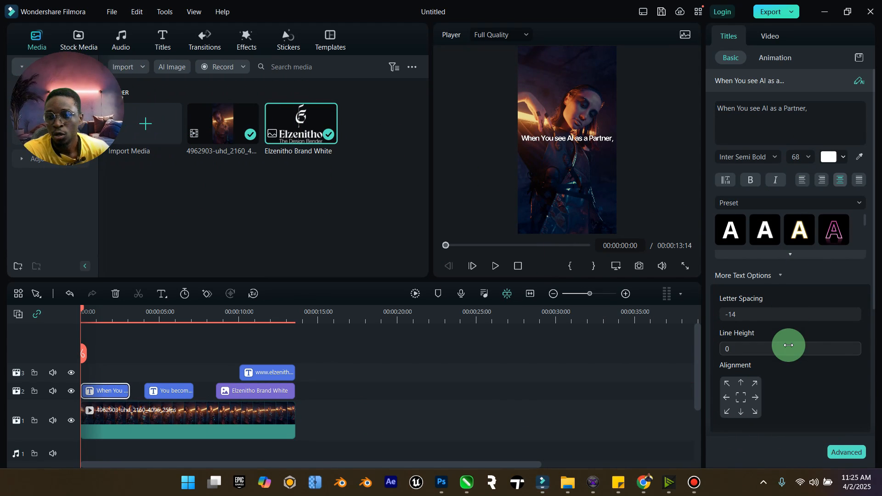
scroll(787, 345, down, 2)
click(782, 209)
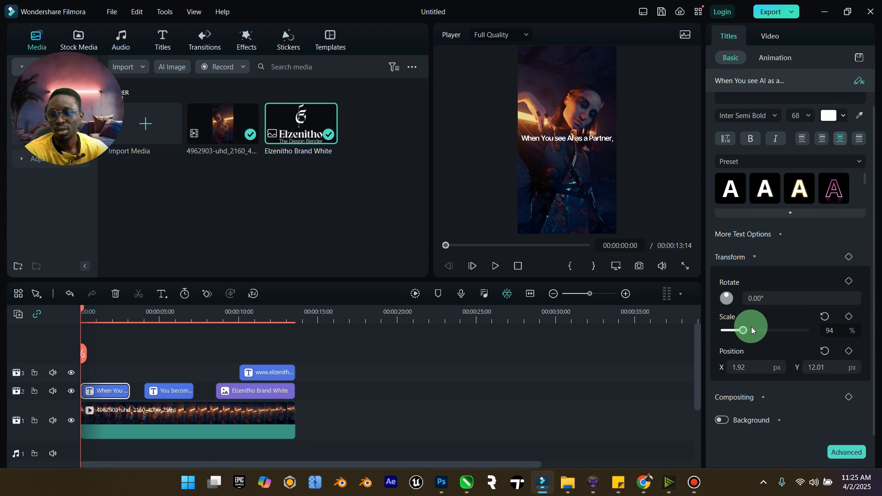
scroll(768, 293, up, 1)
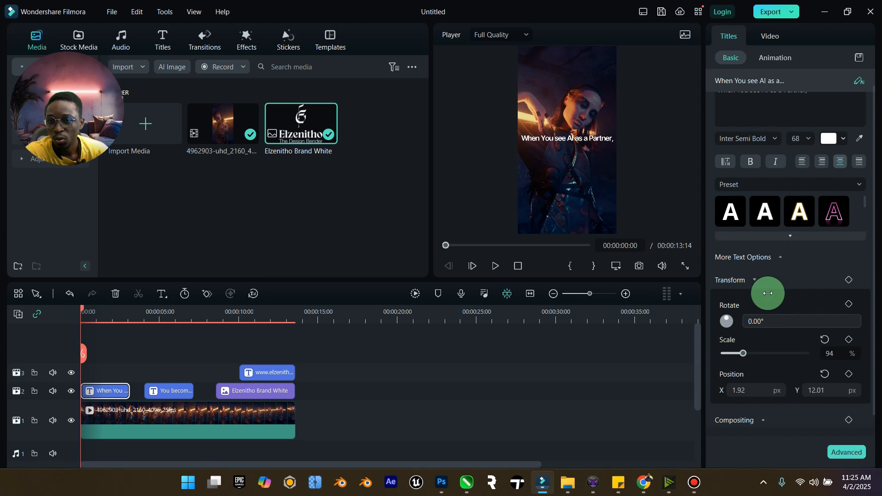
scroll(779, 311, down, 1)
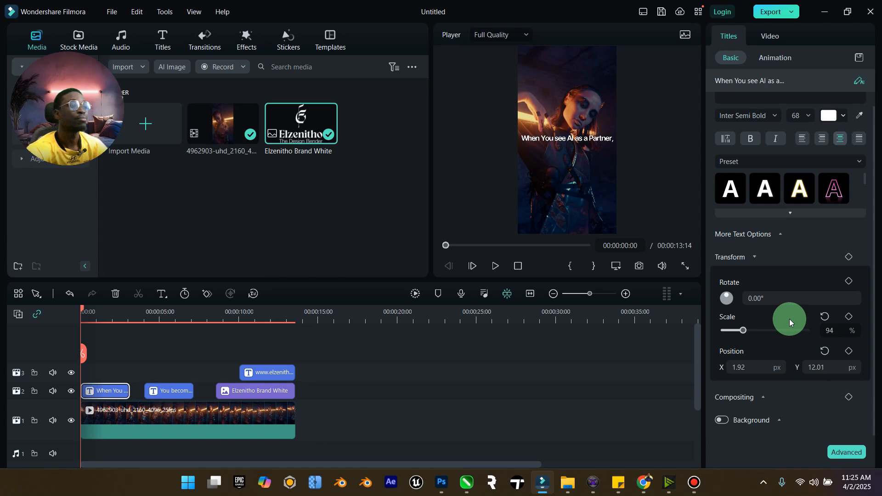
click(754, 257)
click(767, 323)
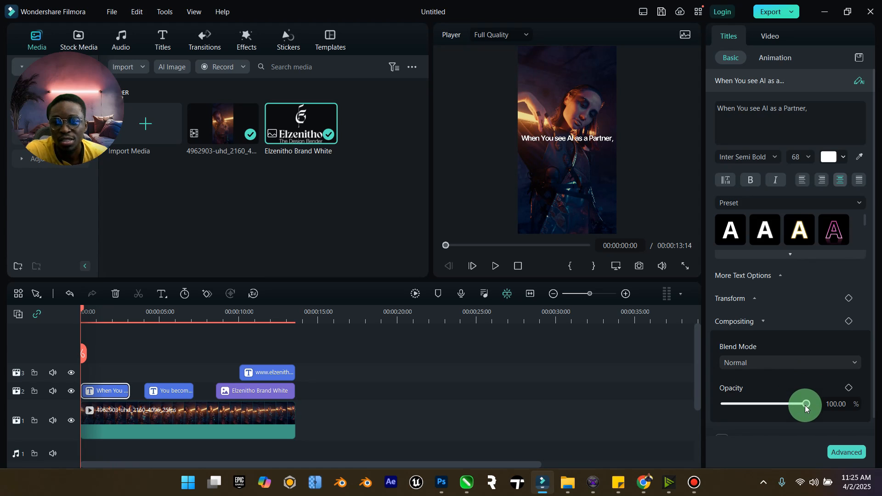
drag(805, 405, 818, 368)
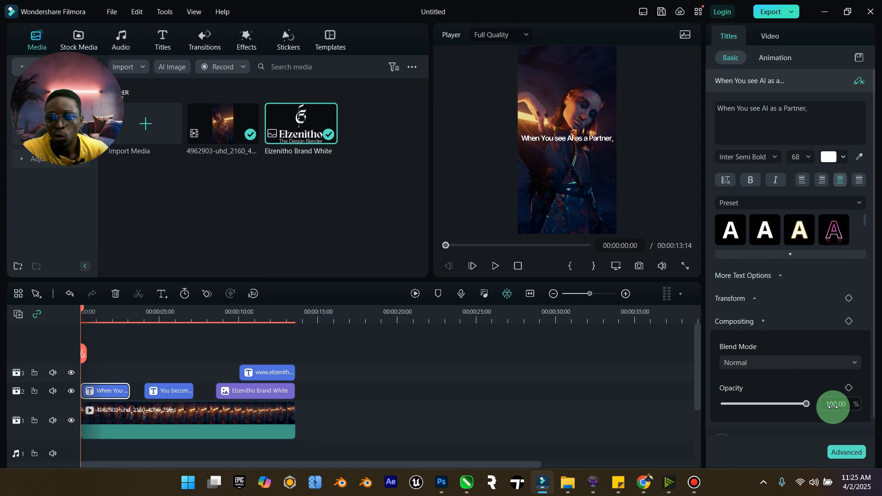
Fade the first title in with opacity keyframes of 0% at the timeline start and 100% at 00:00:00:23
drag(590, 294, 596, 293)
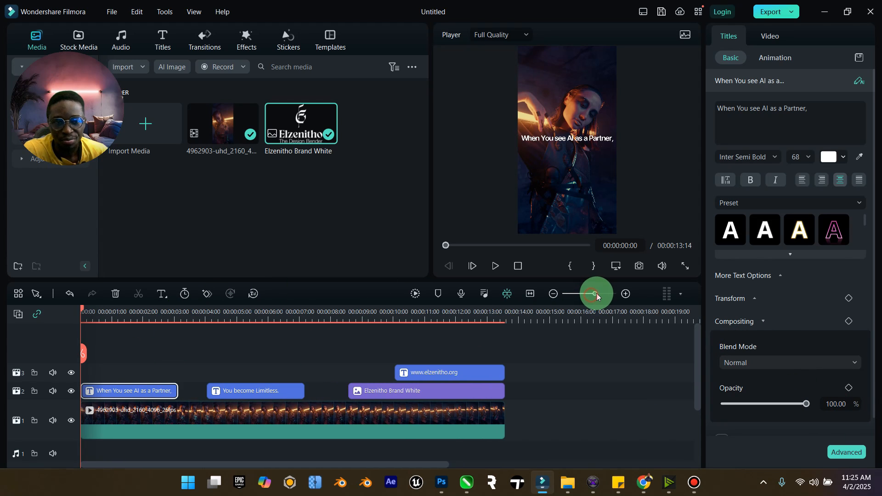
click(850, 389)
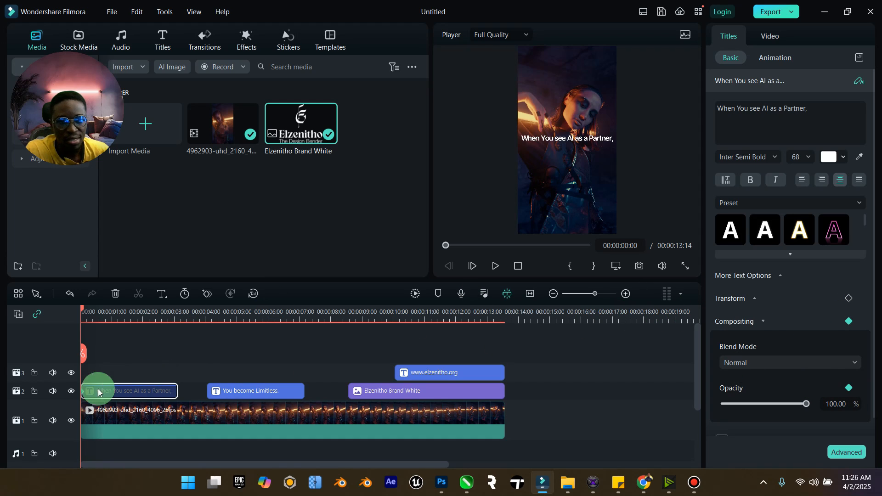
drag(809, 406, 736, 407)
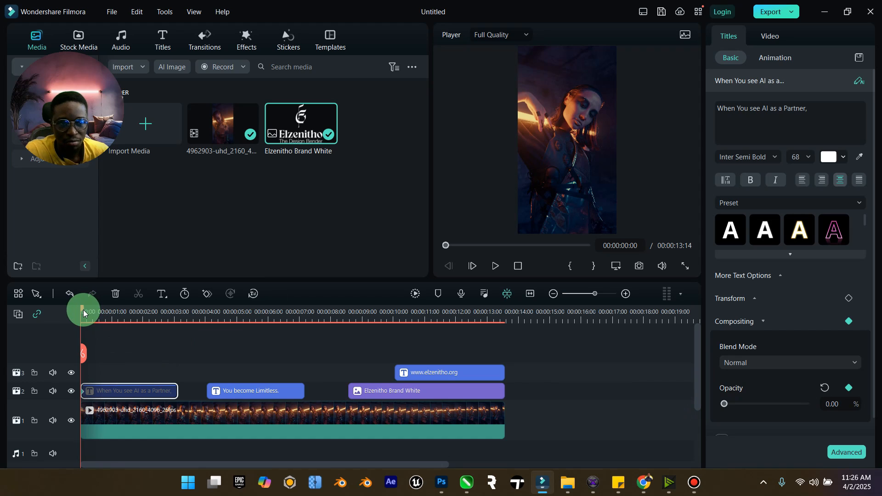
drag(83, 310, 110, 316)
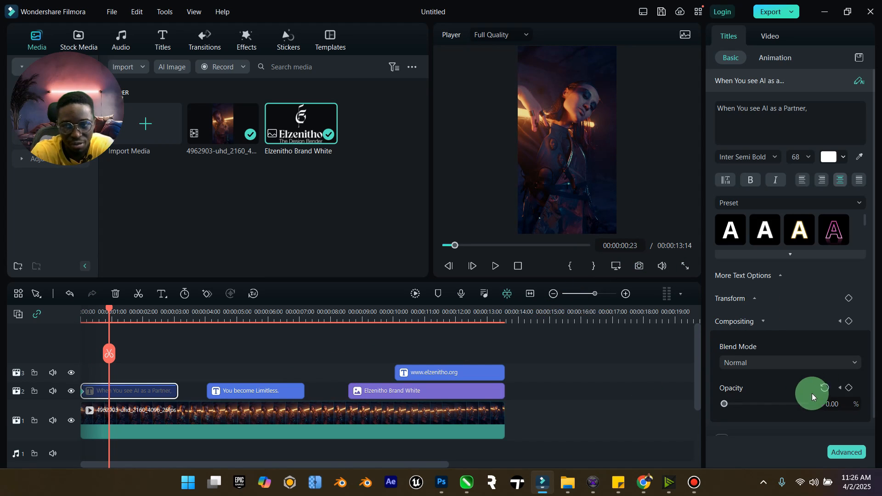
drag(723, 405, 813, 405)
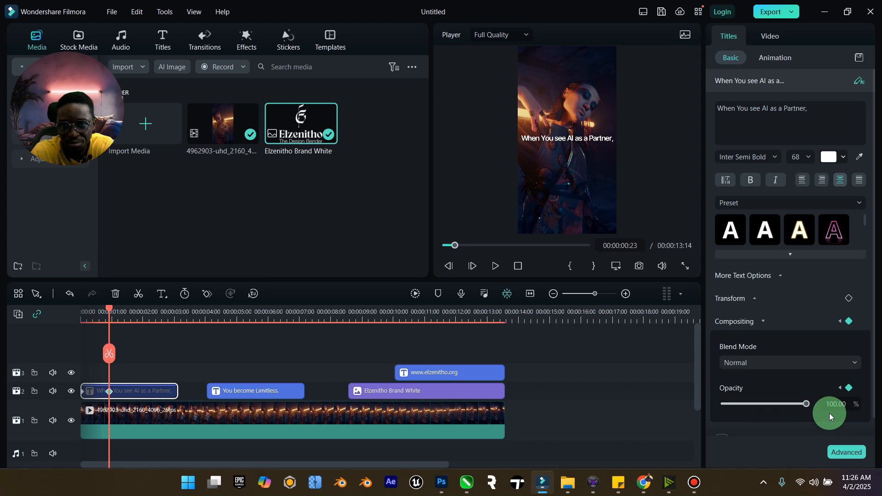
Fade the first title out with opacity keyframes of 100% at 00:00:02:16 and 0% at 00:00:03:03
drag(116, 312, 166, 316)
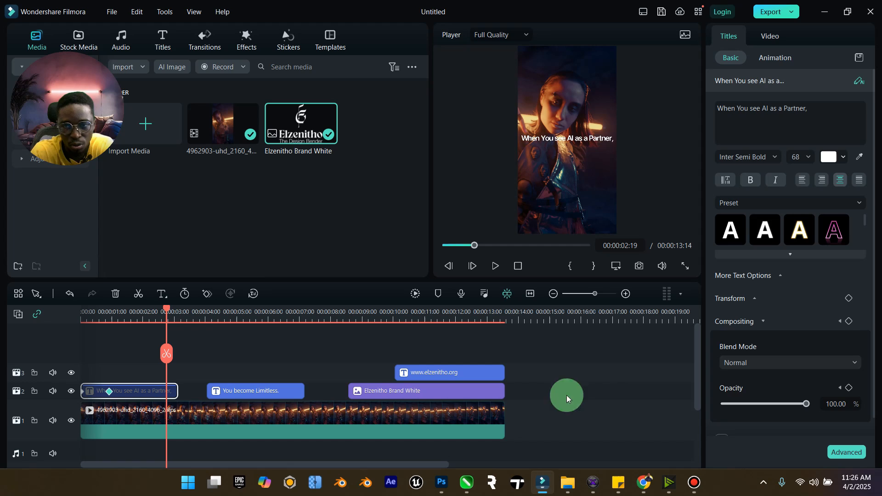
drag(170, 313, 163, 312)
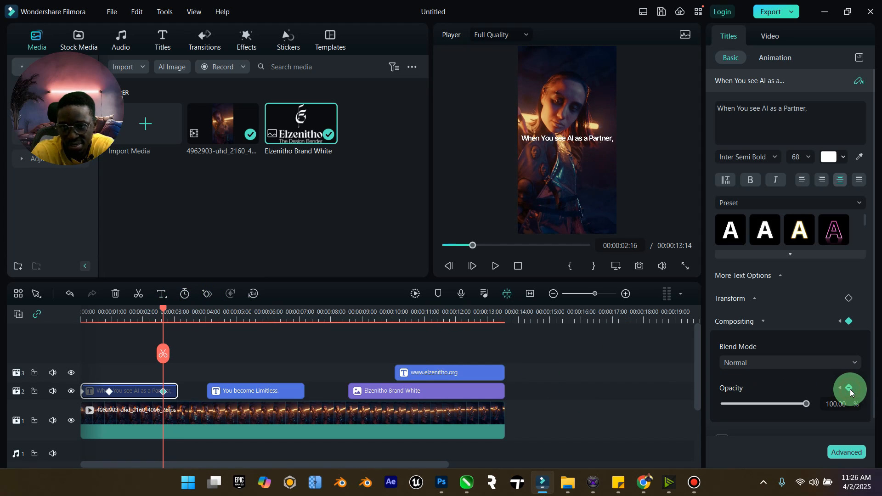
drag(164, 311, 178, 317)
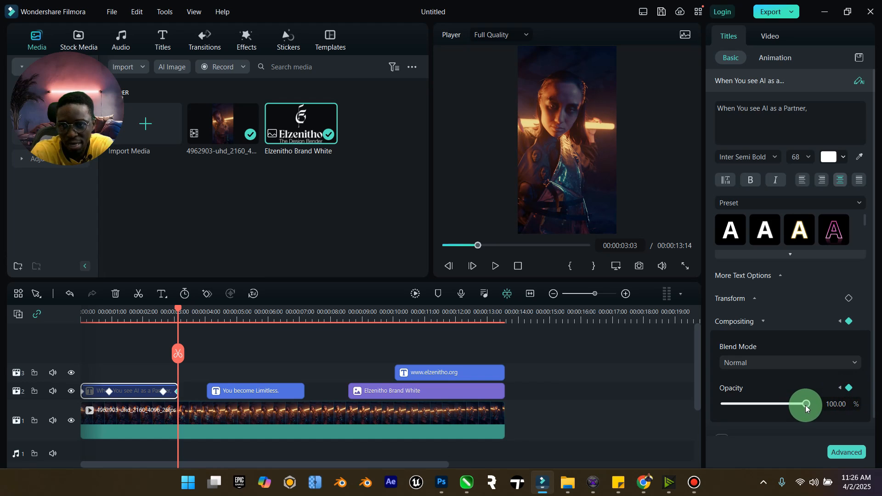
drag(806, 406, 725, 404)
Play the video from the start to check the first title's fade in and out
drag(180, 320, 48, 313)
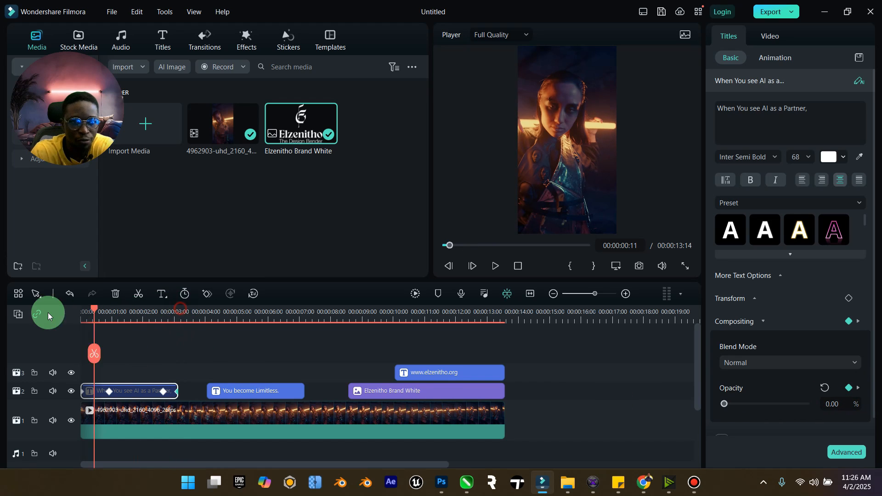
click(496, 267)
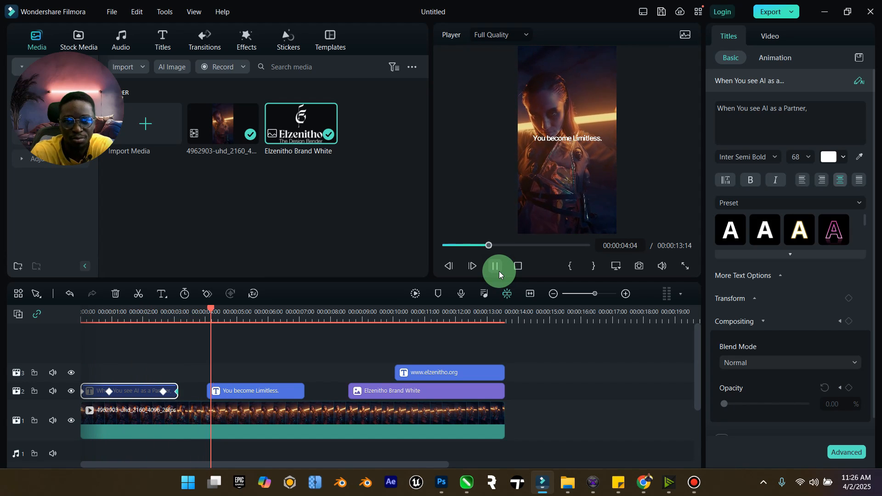
click(499, 267)
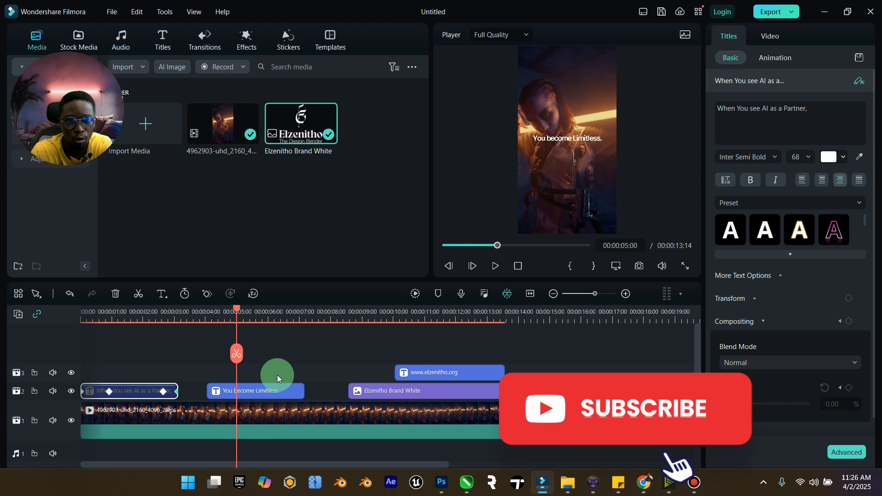
Paste a copy of the keyframed first title on the same track after the end of the video, at about 14.5 seconds
click(296, 391)
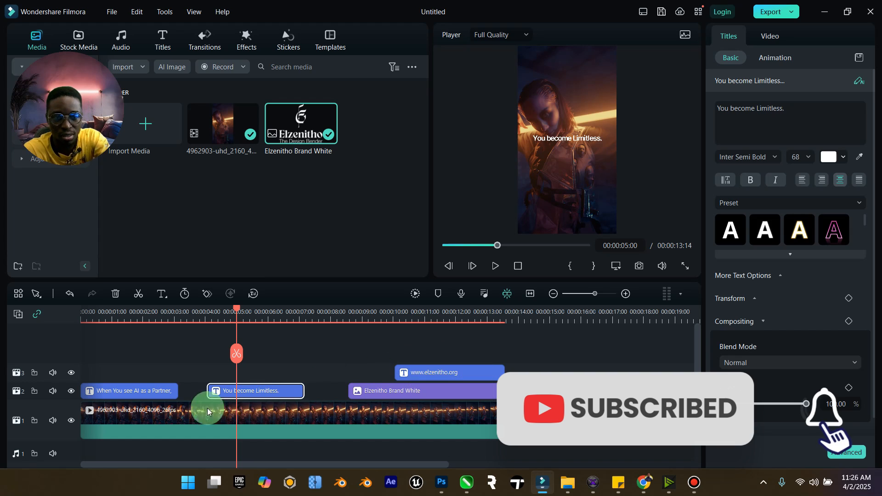
click(158, 396)
key(ctrl+c)
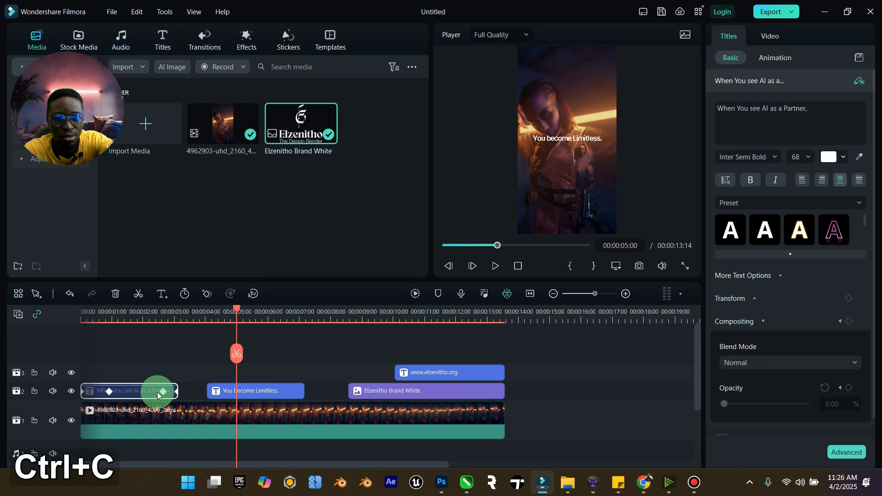
key(ctrl+v)
key(ctrl+z)
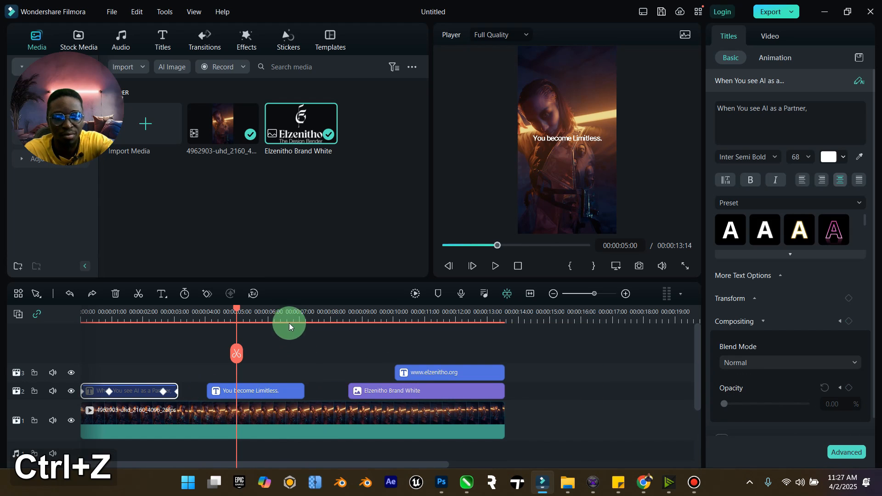
drag(236, 311, 533, 349)
key(ctrl+v)
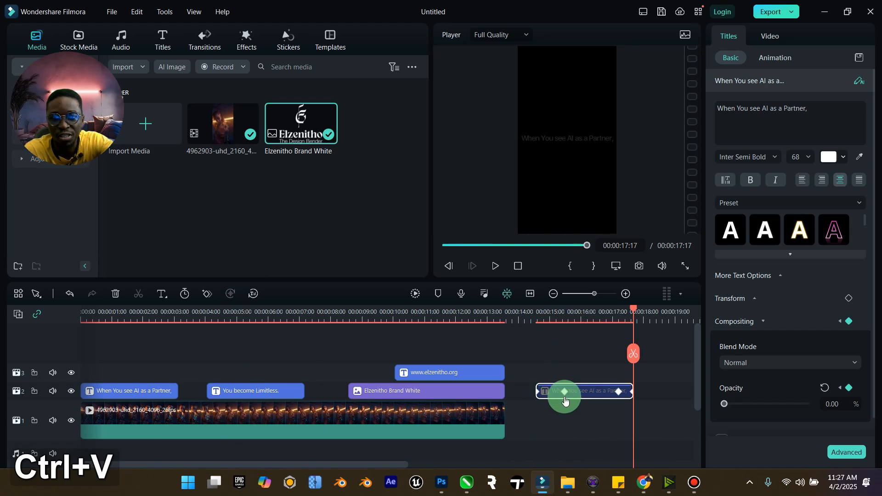
Move the pasted title copy to the track above the second title, aligned with its start, and copy the text "You become Limitless."
drag(564, 394, 247, 372)
click(268, 392)
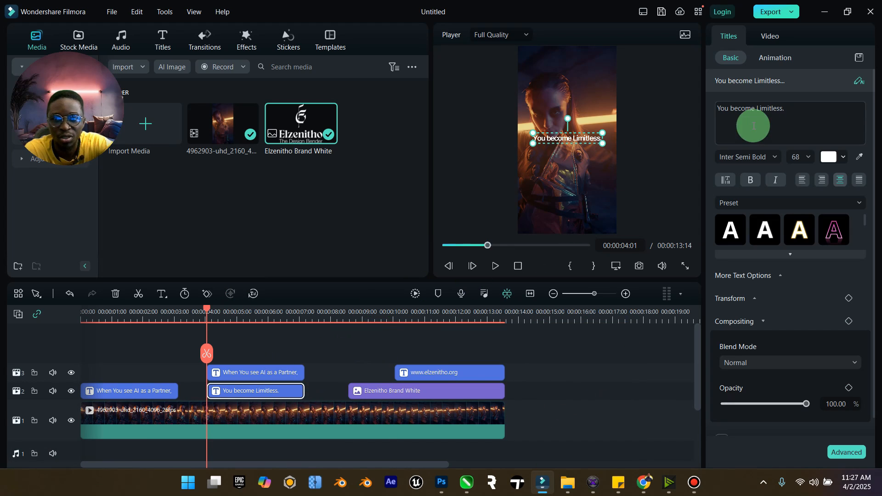
click(800, 107)
drag(801, 106, 705, 108)
key(ctrl+c)
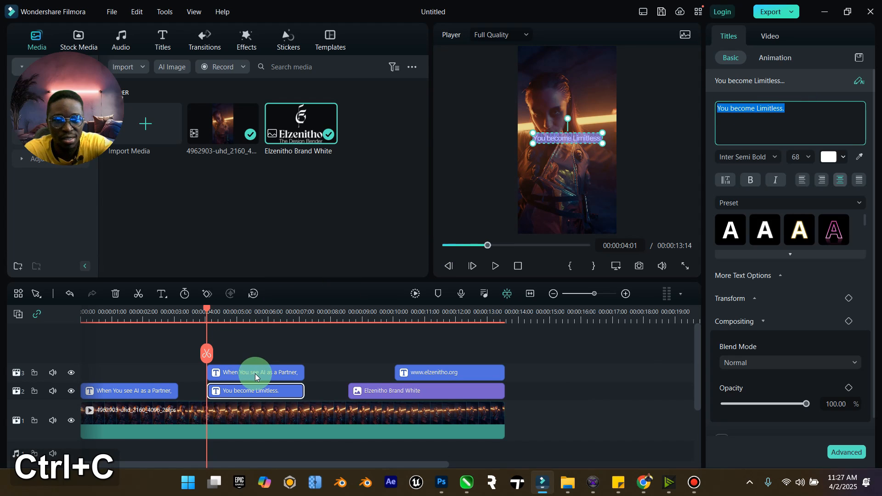
click(261, 391)
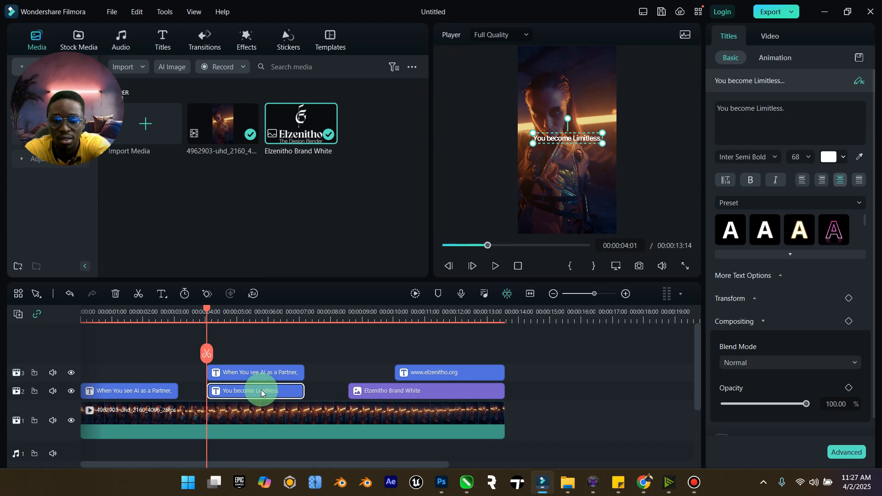
key(Delete)
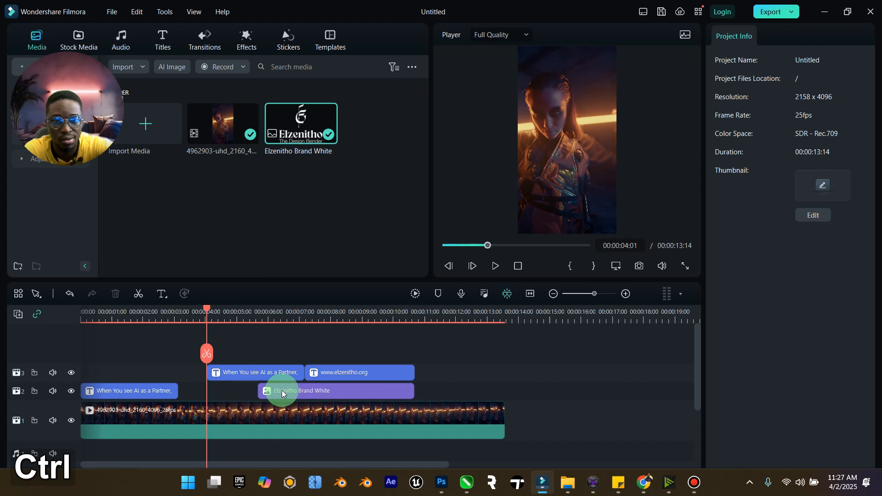
key(ctrl+z)
Put the keyframed title copy in the second title's place on the lower title track at 00:00:04:01 and delete the original "You become Limitless." clip
click(271, 377)
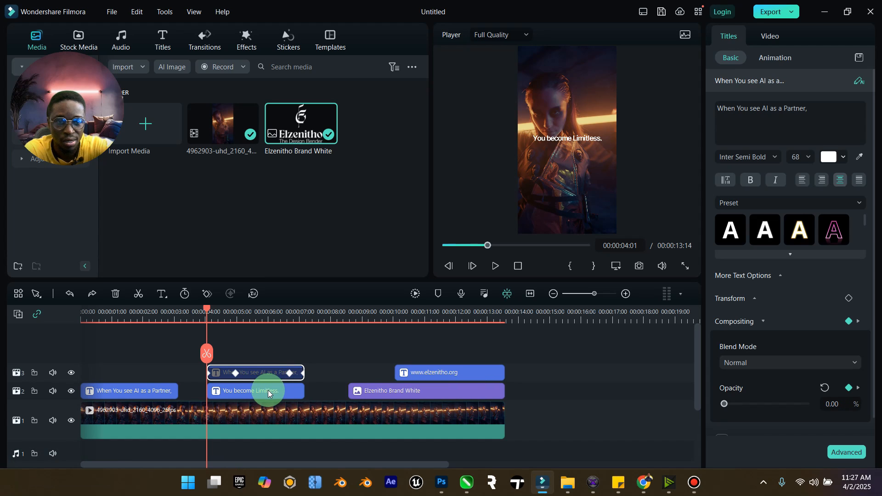
drag(269, 374, 271, 393)
click(296, 407)
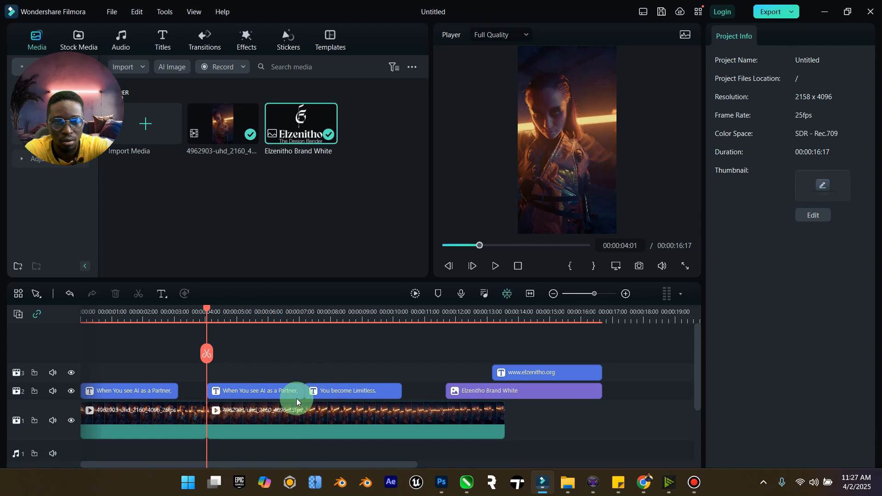
click(341, 392)
key(Delete)
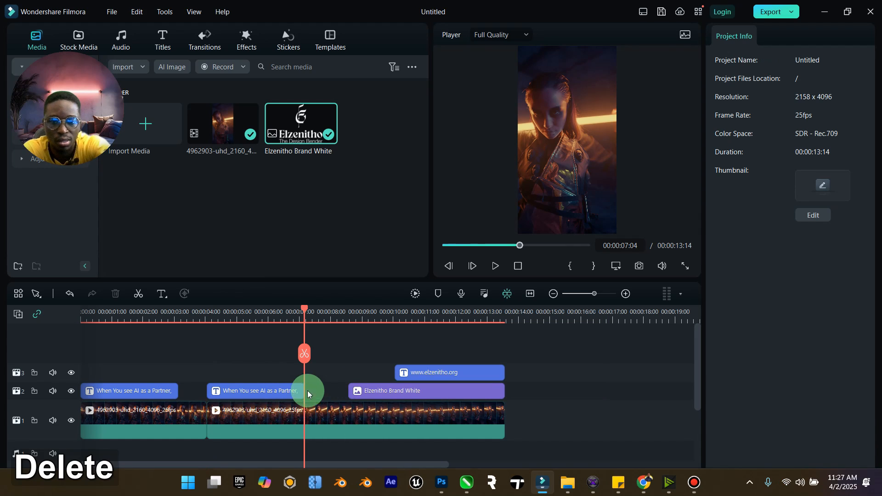
Replace the keyframed copy's text with "You become Limitless."
click(303, 305)
click(285, 317)
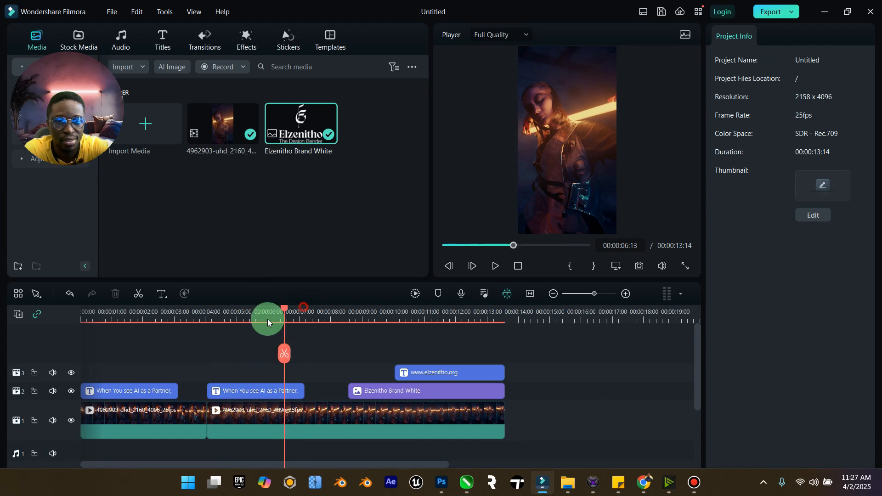
click(271, 397)
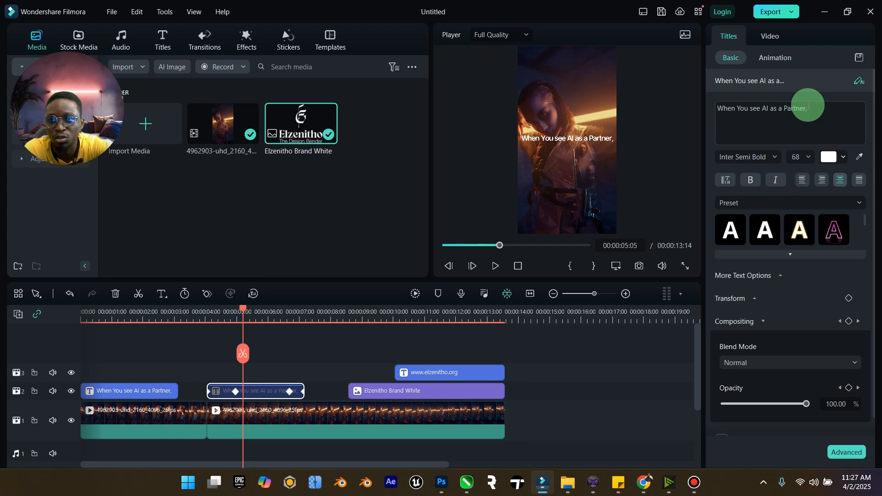
drag(809, 108, 699, 109)
text(You become Limitless.)
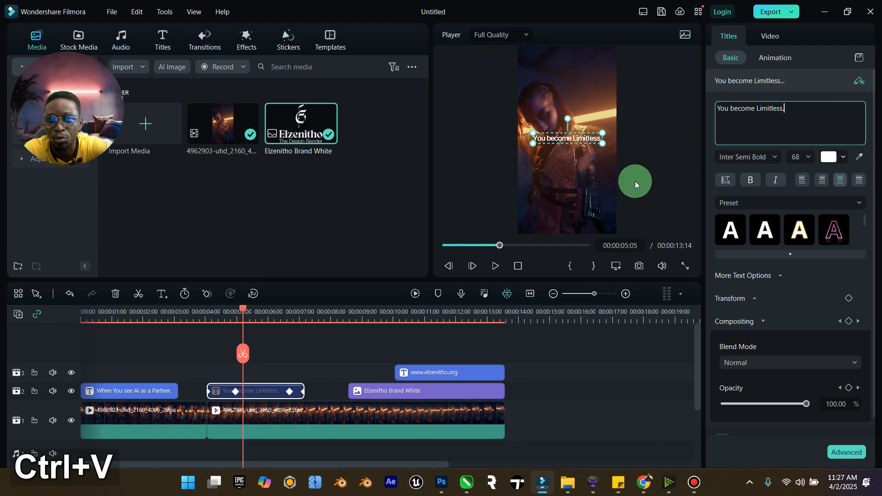
Play the video from the start to check the fades of both AI titles
drag(242, 309, 81, 314)
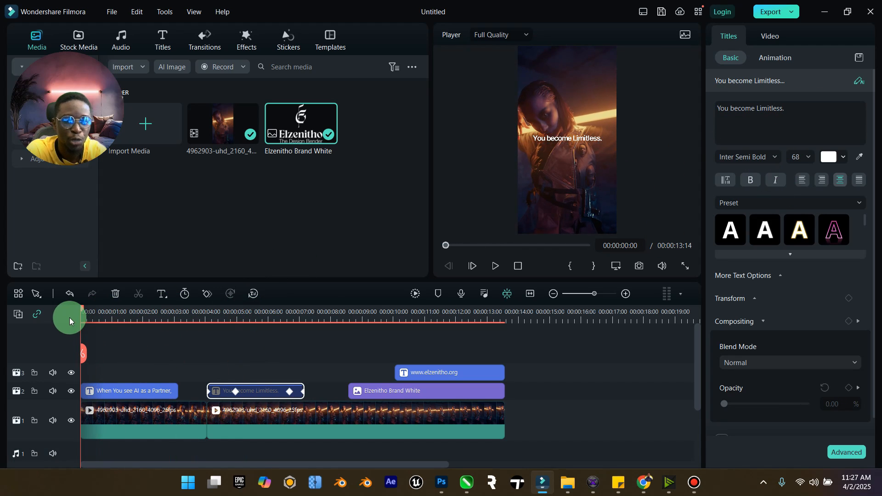
click(496, 267)
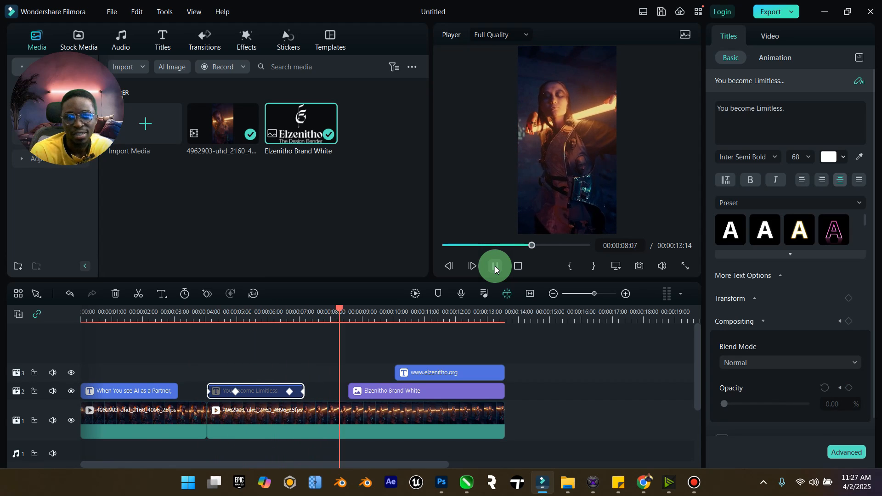
click(495, 266)
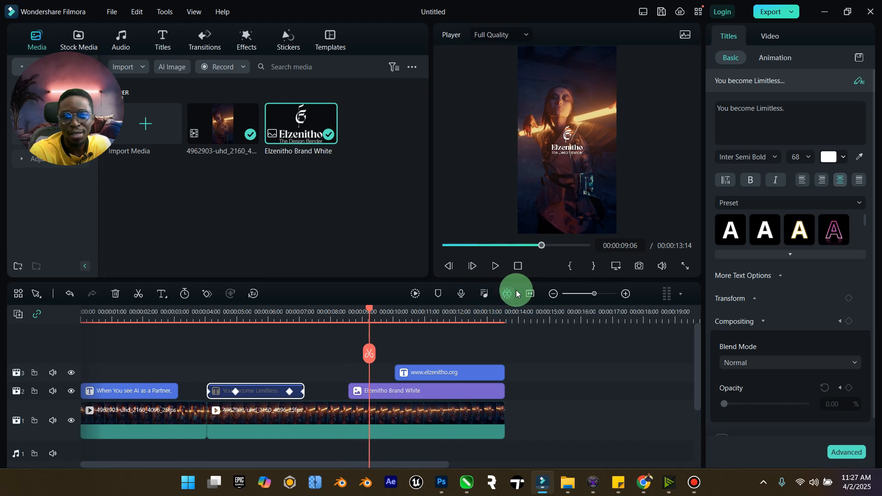
Fade the Elzenitho Brand White logo in with opacity keyframes of 0% at 00:00:08:14 and 100% at 00:00:09:09
mouse_move(358, 308)
mouse_down()
mouse_move(347, 338)
mouse_move(349, 314)
mouse_up()
click(374, 392)
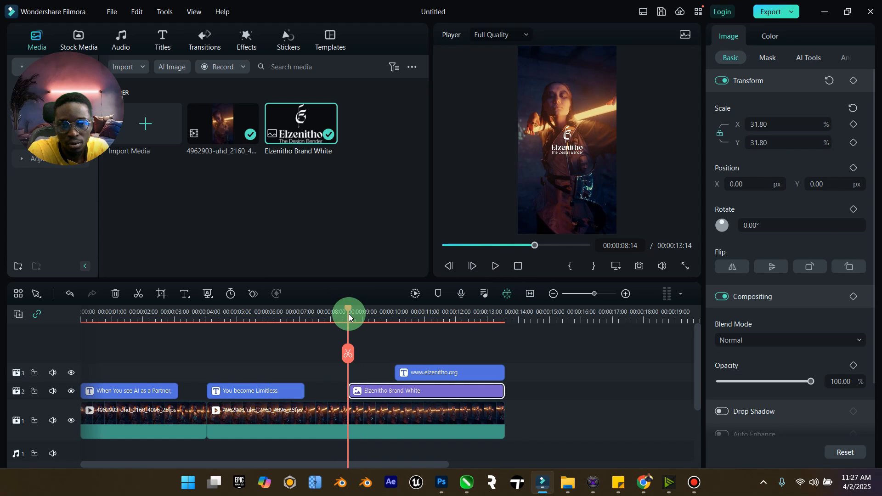
click(854, 366)
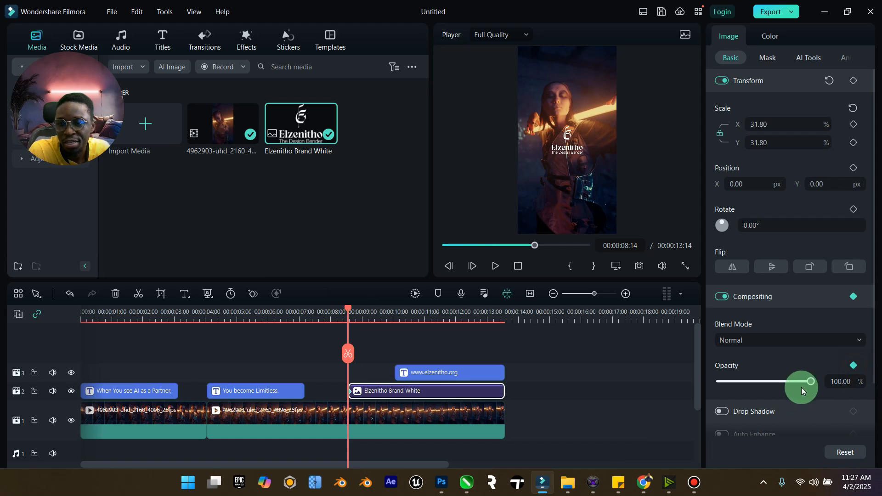
drag(808, 384, 685, 385)
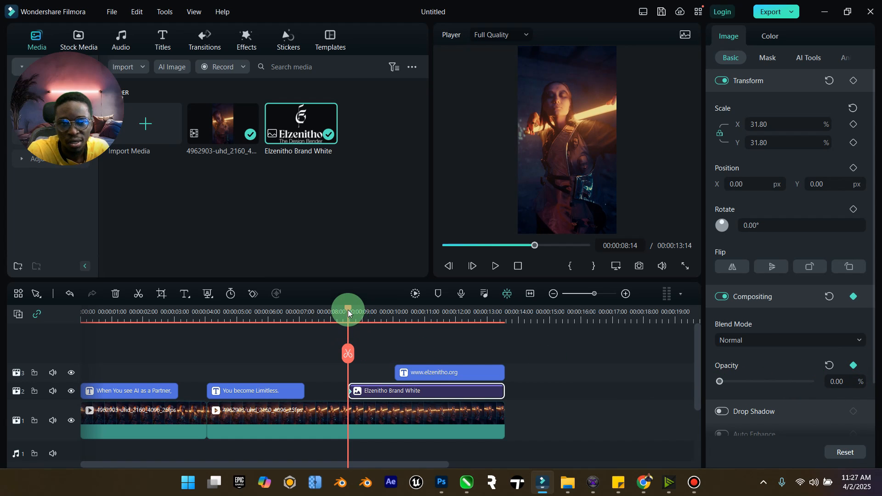
drag(348, 309, 375, 316)
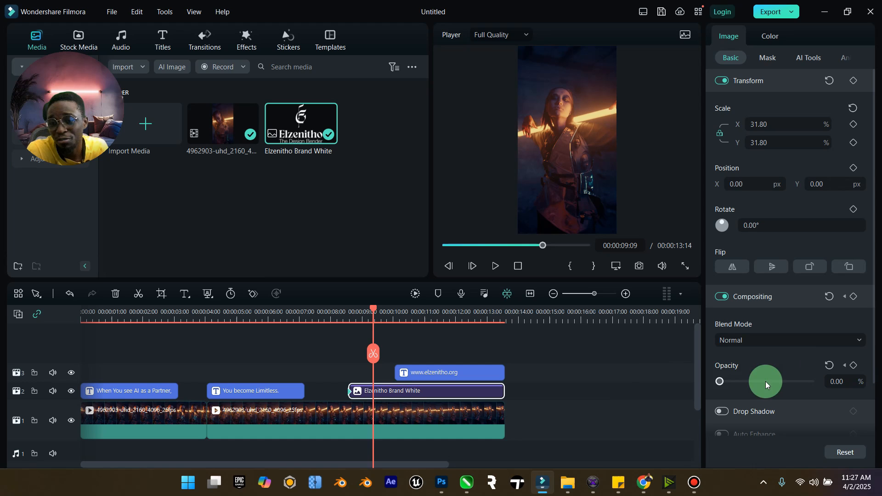
drag(720, 382, 831, 382)
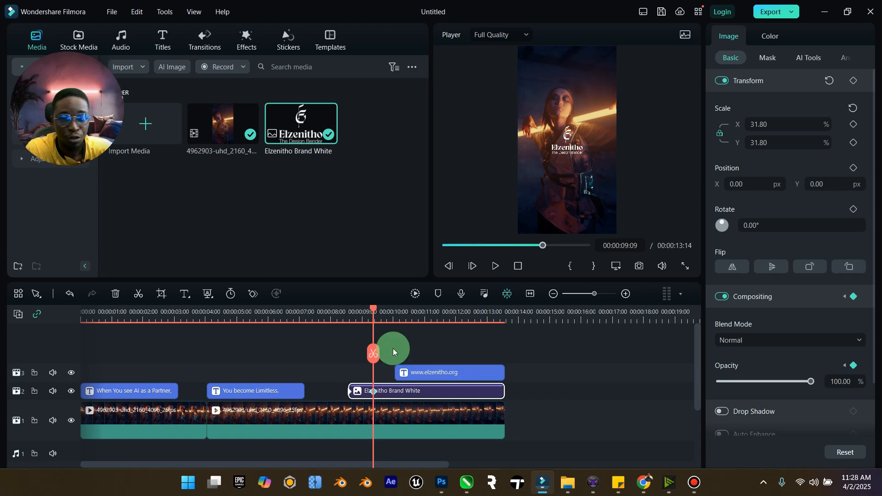
Fade the logo out with opacity keyframes of 100% at 00:00:12:24 and 0% at 00:00:13:14
drag(375, 313, 486, 317)
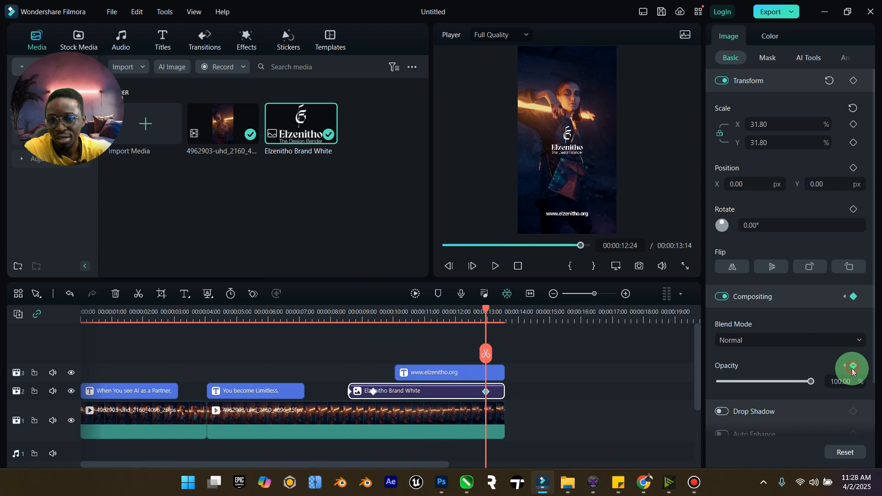
drag(484, 312, 538, 331)
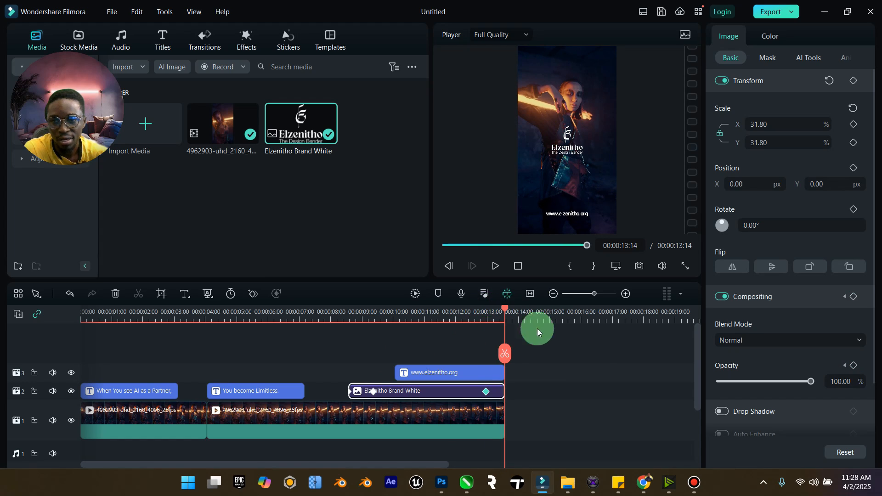
click(850, 370)
drag(810, 383, 478, 352)
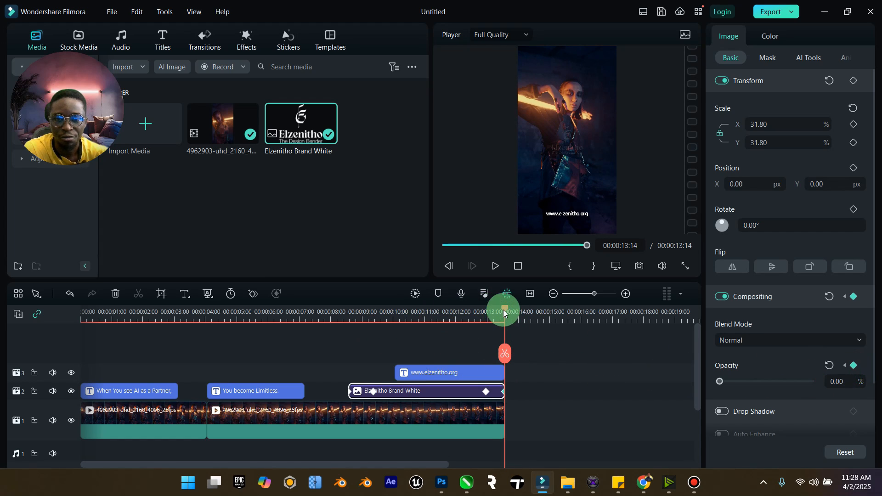
Play back the video to check the logo's fade in and out
drag(504, 314, 340, 347)
click(494, 268)
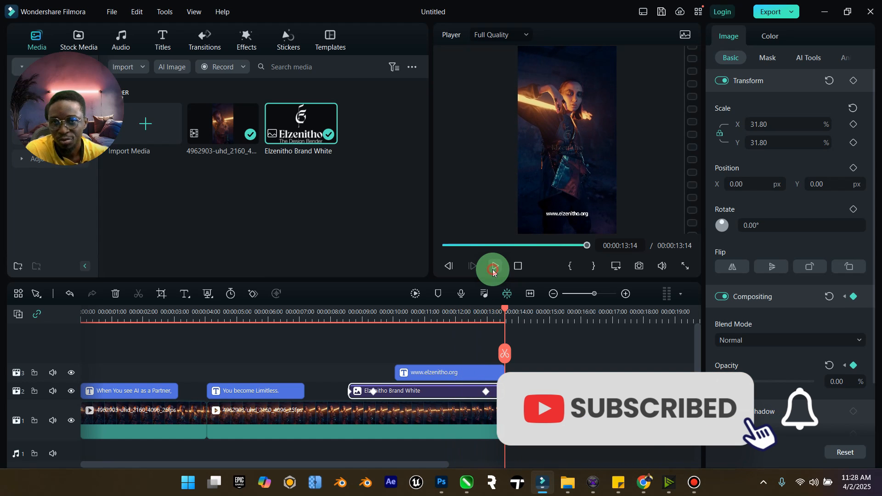
click(493, 272)
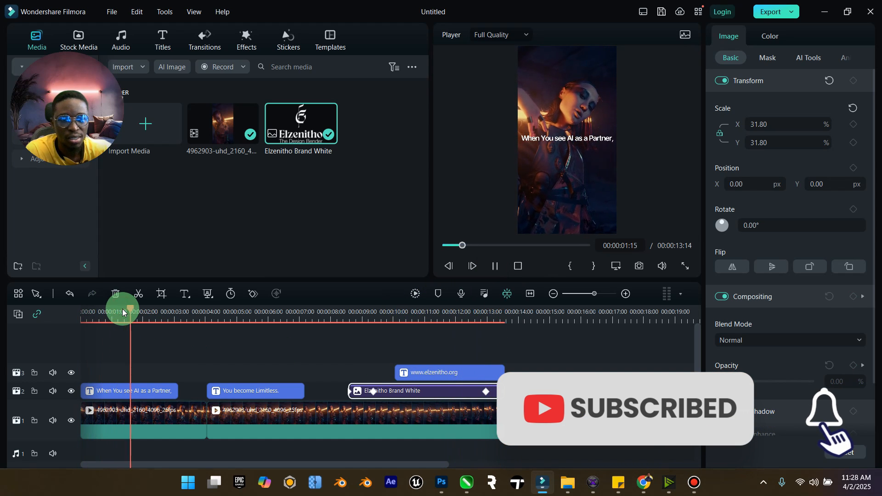
click(495, 266)
mouse_move(596, 294)
mouse_down()
mouse_move(583, 295)
mouse_move(593, 297)
mouse_up()
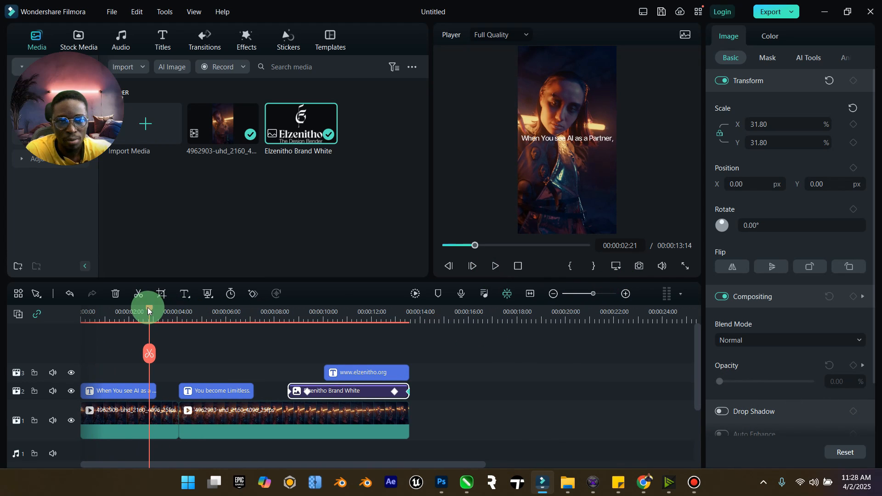
drag(147, 310, 325, 329)
click(349, 372)
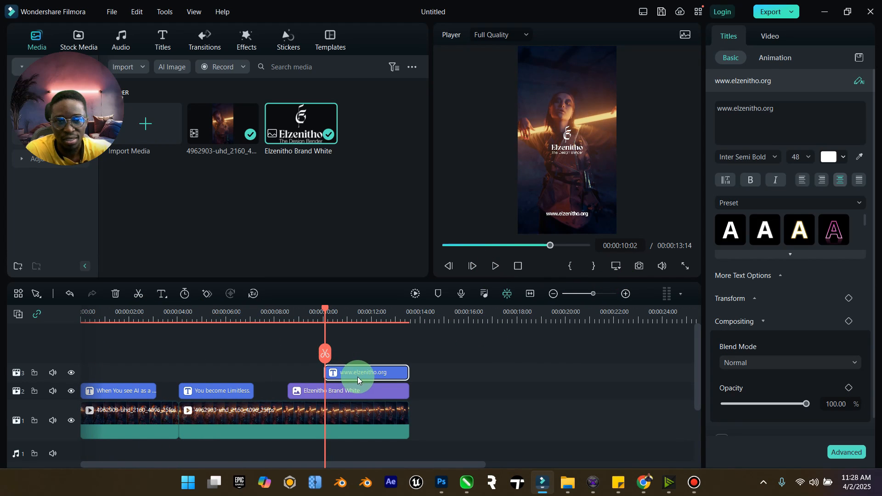
click(849, 388)
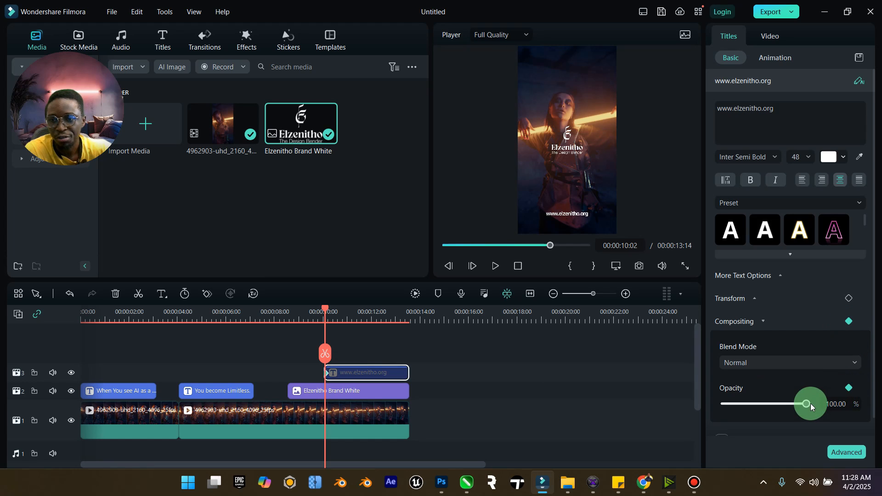
drag(810, 403, 670, 407)
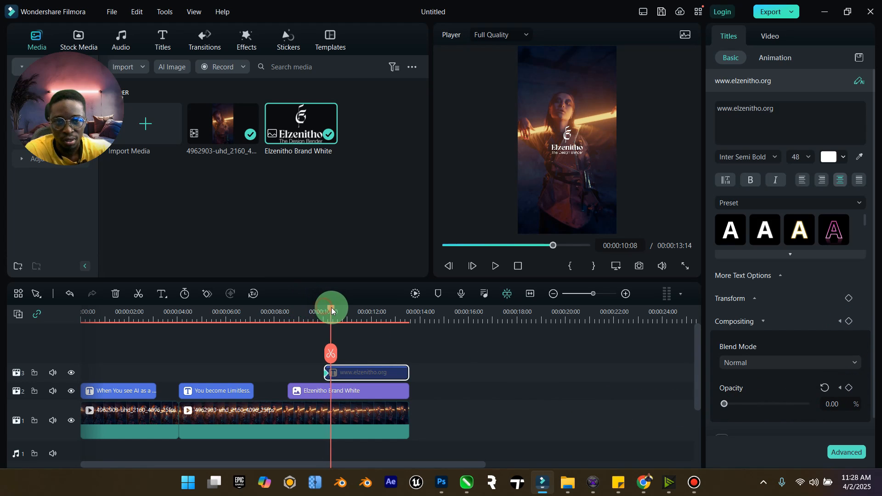
drag(332, 307, 337, 308)
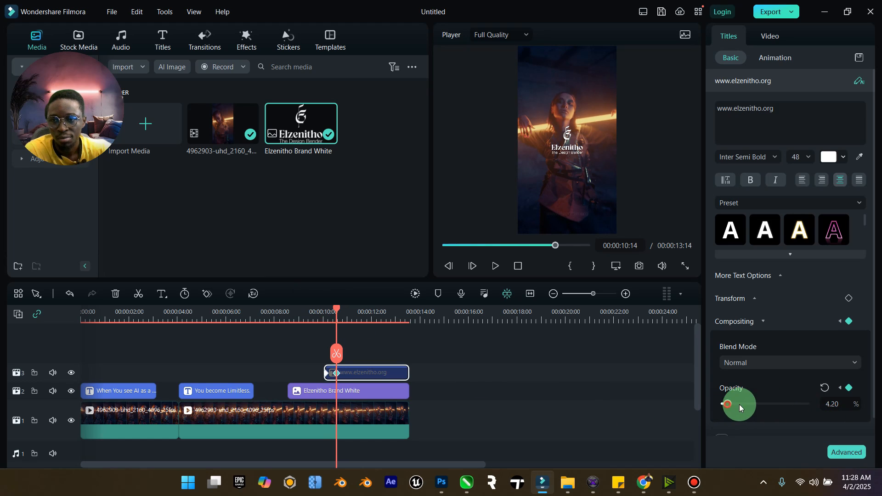
drag(740, 409, 860, 405)
Fade the web address title out with opacity keyframes of 100% at about 12.8 seconds and 0% at 00:00:13:12
drag(333, 308, 409, 311)
click(854, 387)
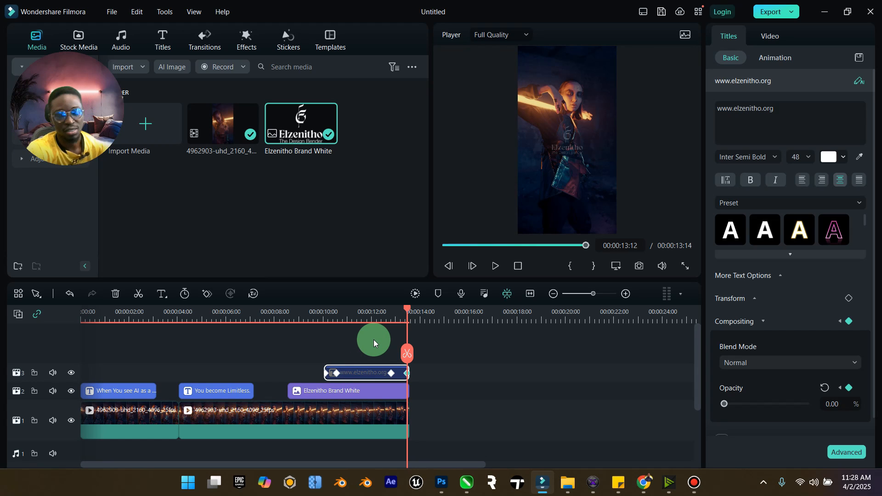
drag(596, 294, 585, 293)
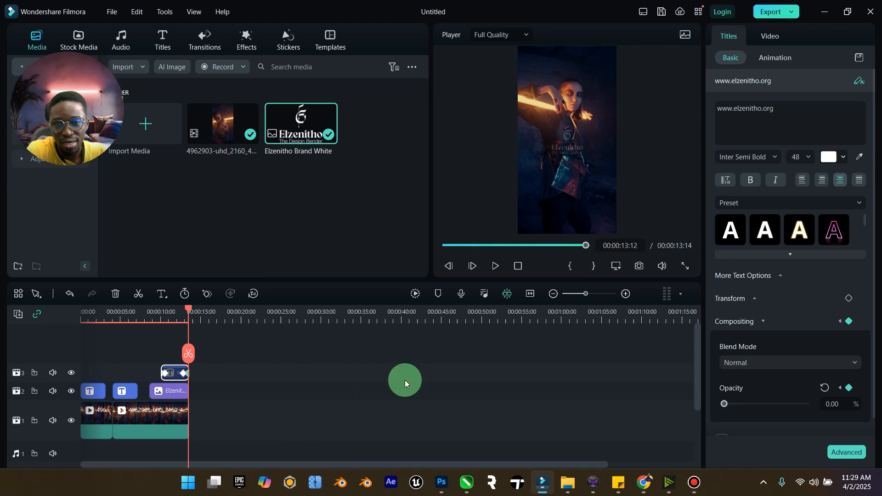
Play the whole video from the start to check the fades of the titles, logo and web address
drag(183, 309, 36, 340)
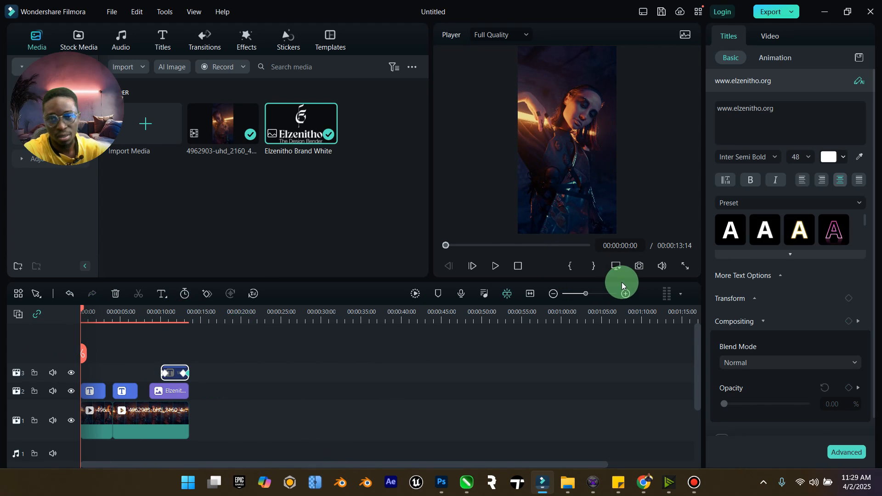
drag(588, 292, 598, 290)
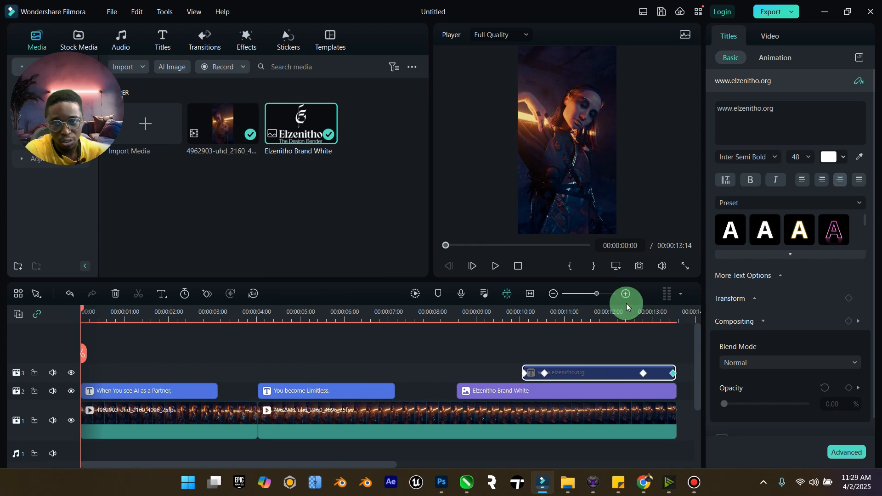
drag(596, 294, 592, 294)
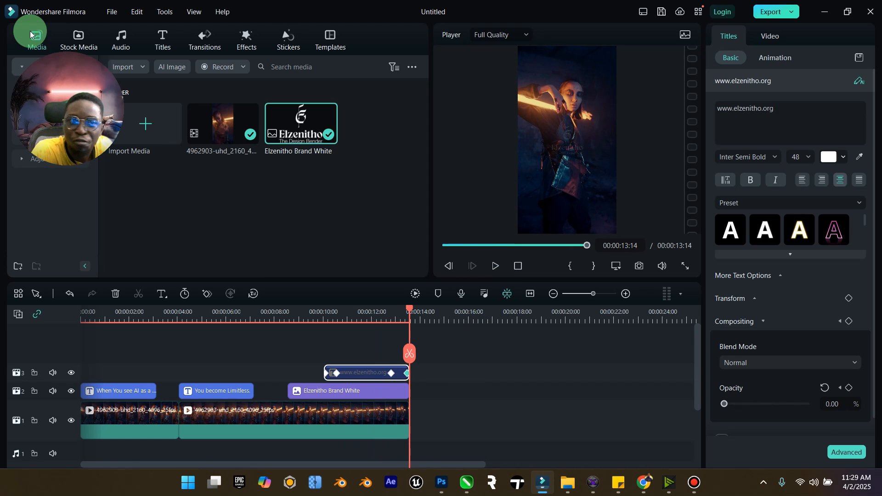
Add the Black solid color on a new track above the web address title and enlarge it to about 512% to cover the whole frame
drag(91, 57, 446, 137)
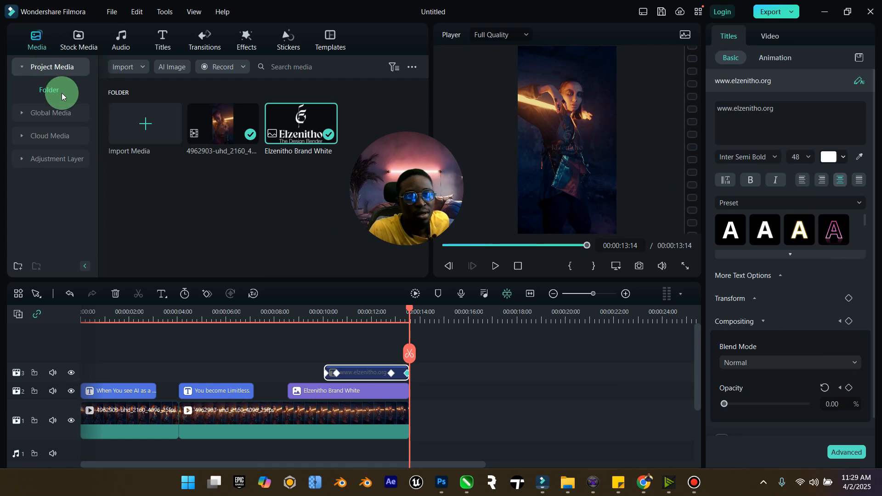
click(75, 41)
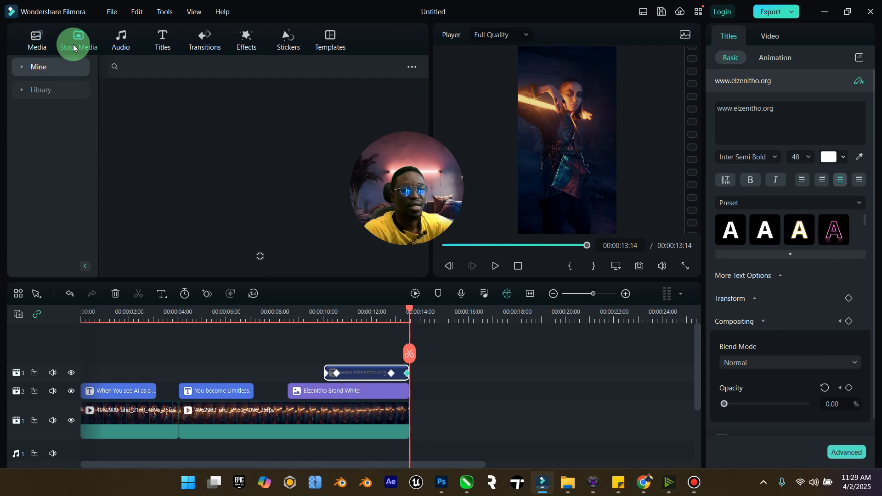
click(41, 90)
click(56, 114)
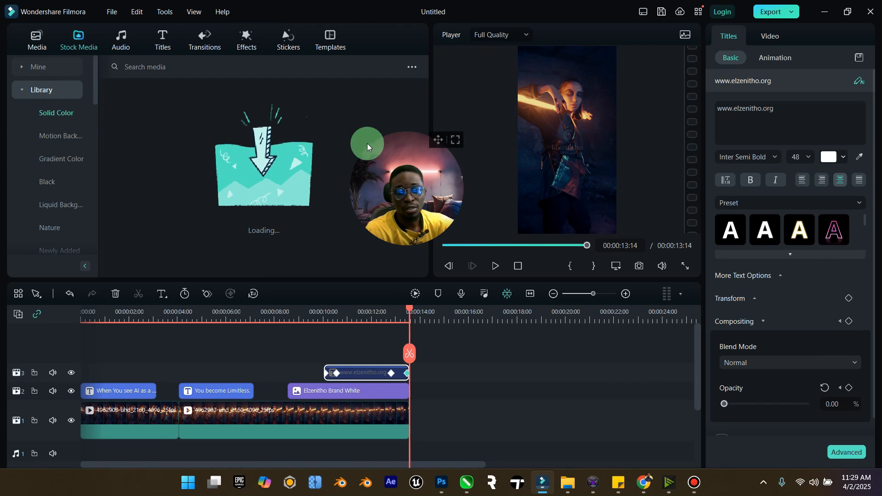
drag(455, 141, 491, 105)
drag(150, 124, 296, 331)
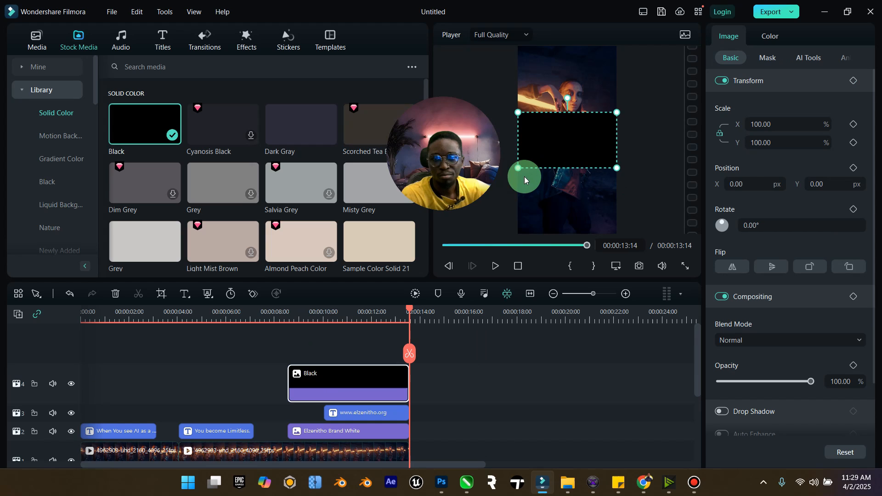
drag(617, 112, 673, 112)
drag(617, 112, 733, 23)
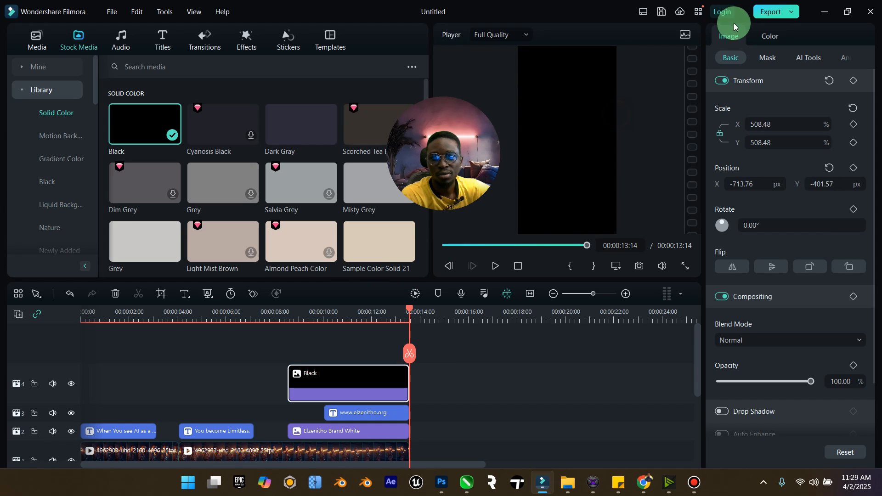
Trim the black clip's start to about 00:00:12:15 so it covers only the last second of the video
drag(290, 380, 385, 382)
drag(404, 334, 370, 331)
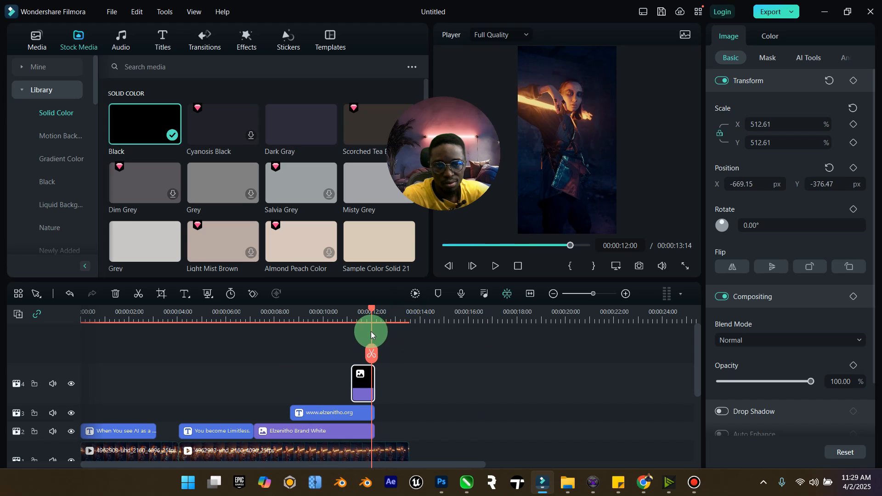
click(413, 440)
drag(412, 440, 387, 417)
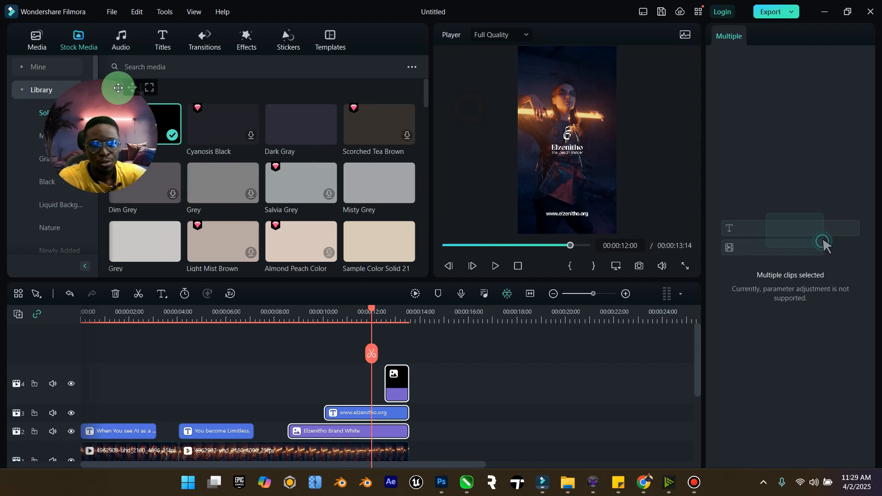
Fade the black clip in with opacity keyframes of 0% at 00:00:12:15 and 100% at 00:00:13:03
drag(375, 312, 389, 312)
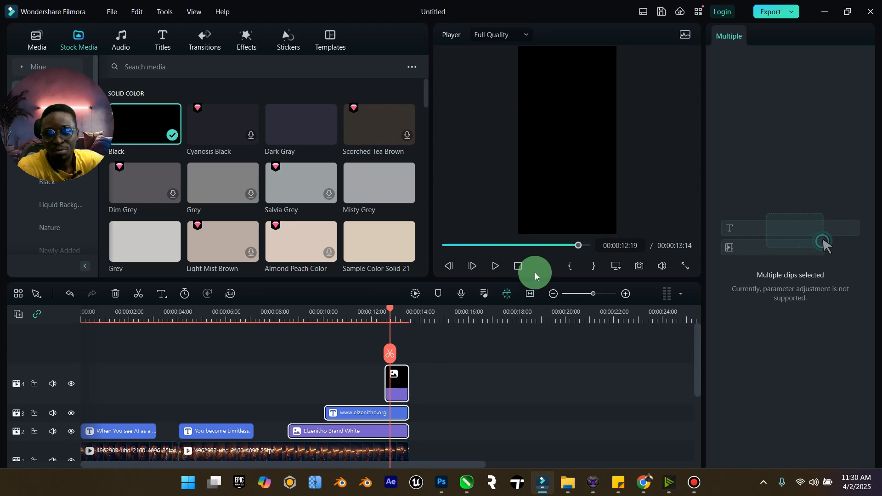
click(421, 380)
click(397, 383)
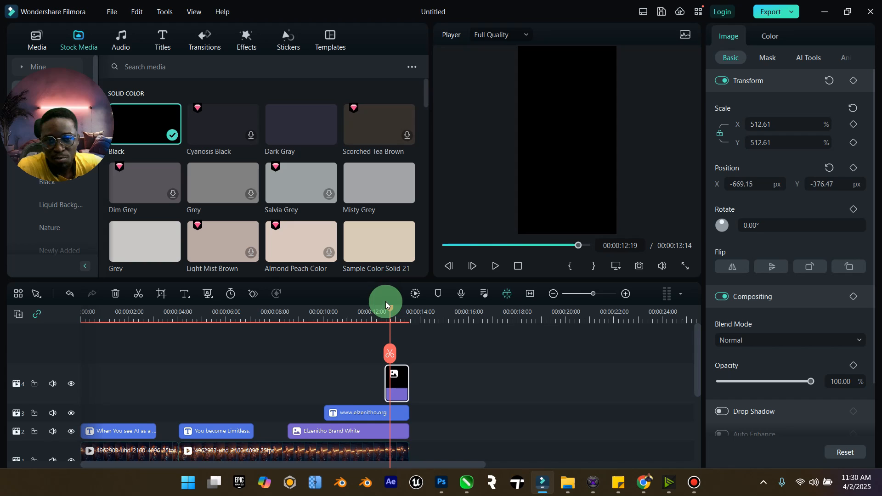
click(389, 318)
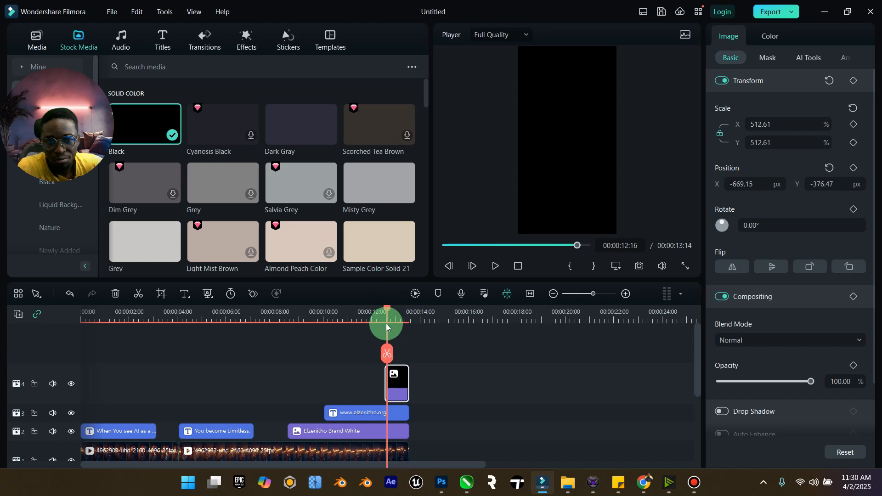
click(600, 294)
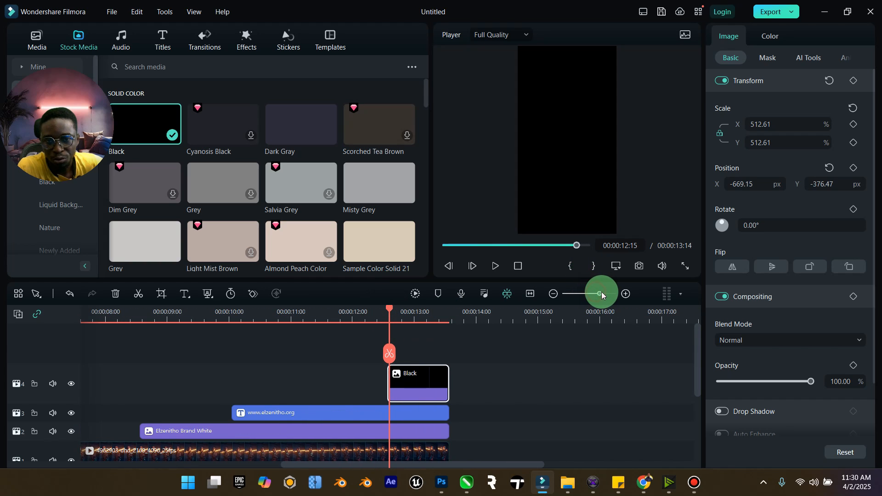
click(853, 370)
drag(811, 381, 608, 386)
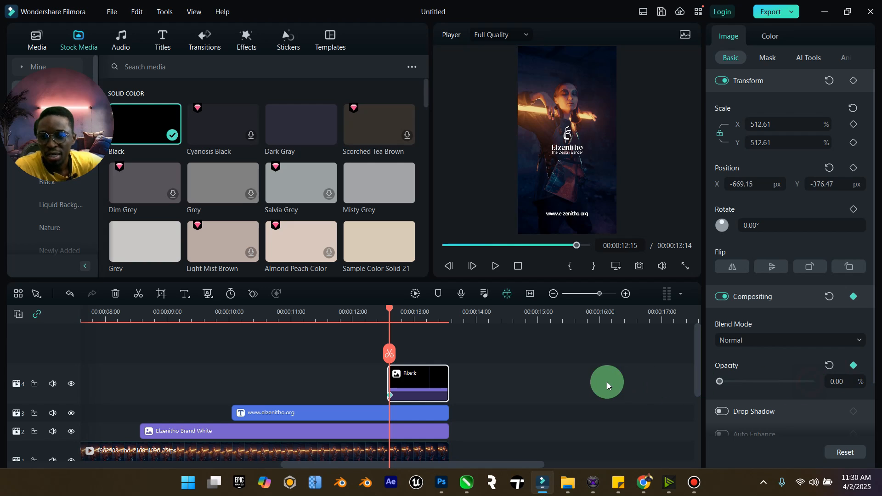
click(408, 312)
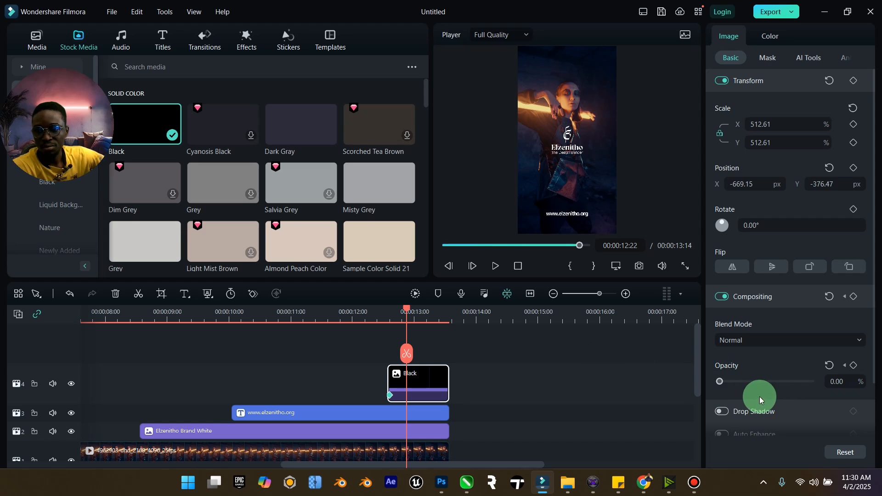
mouse_move(412, 310)
mouse_down()
mouse_move(404, 307)
mouse_move(421, 310)
mouse_up()
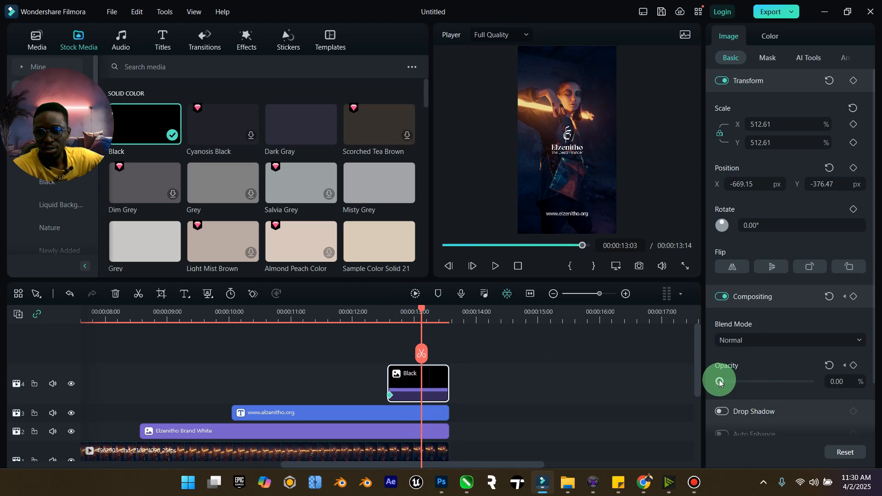
drag(720, 382, 811, 381)
Play the whole video from the start to check the closing fade to black
drag(600, 295, 592, 295)
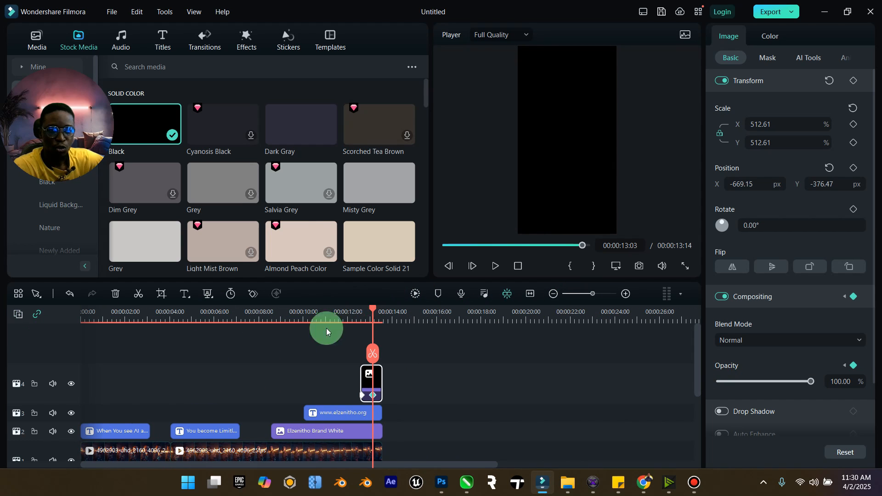
drag(373, 309, 9, 300)
click(501, 267)
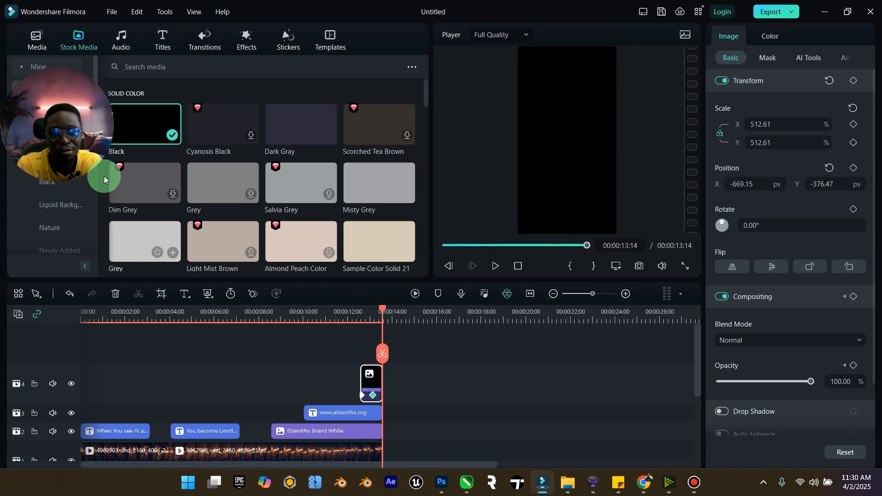
Browse the Coffee & Chill and Intro music categories and preview tracks as candidates for the background music
drag(85, 76, 455, 142)
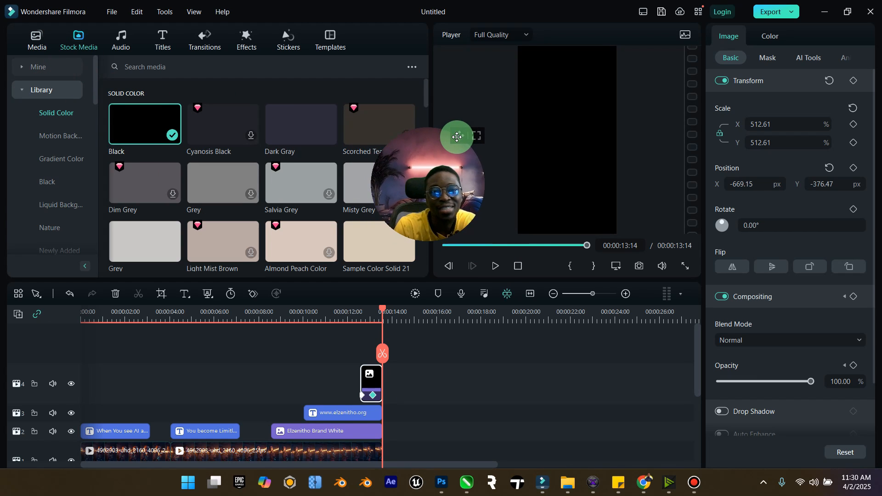
click(120, 39)
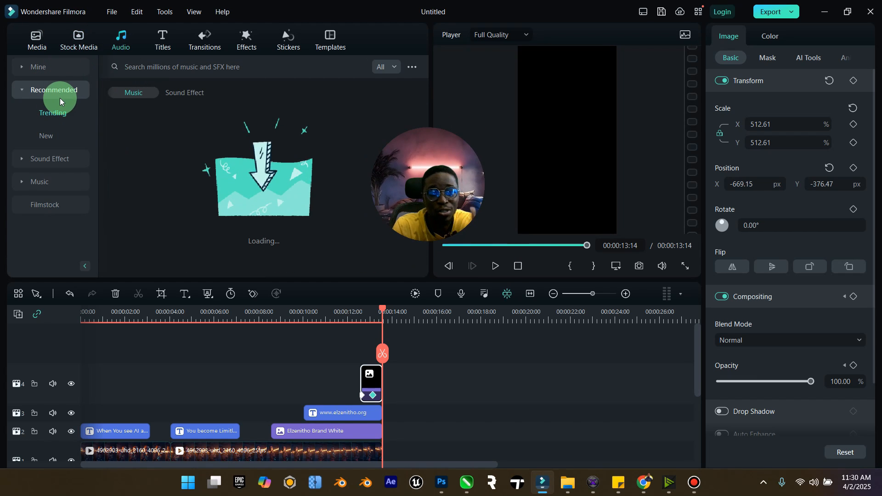
scroll(216, 331, down, 3)
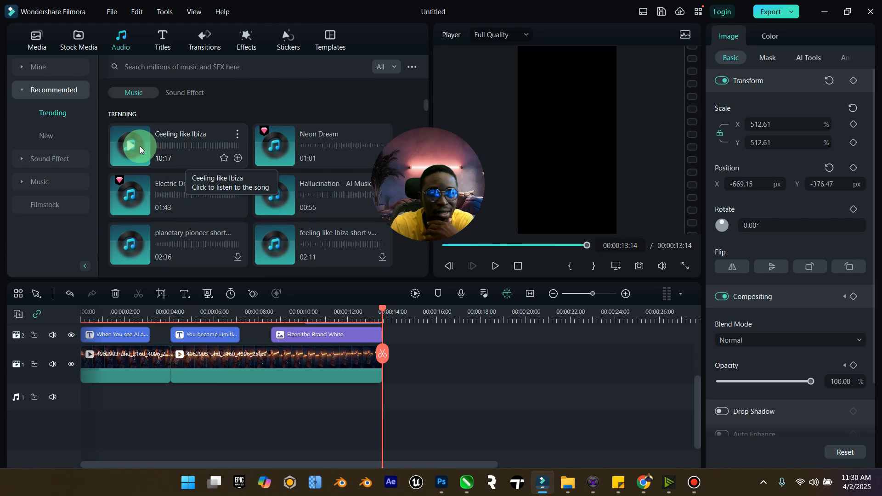
click(39, 181)
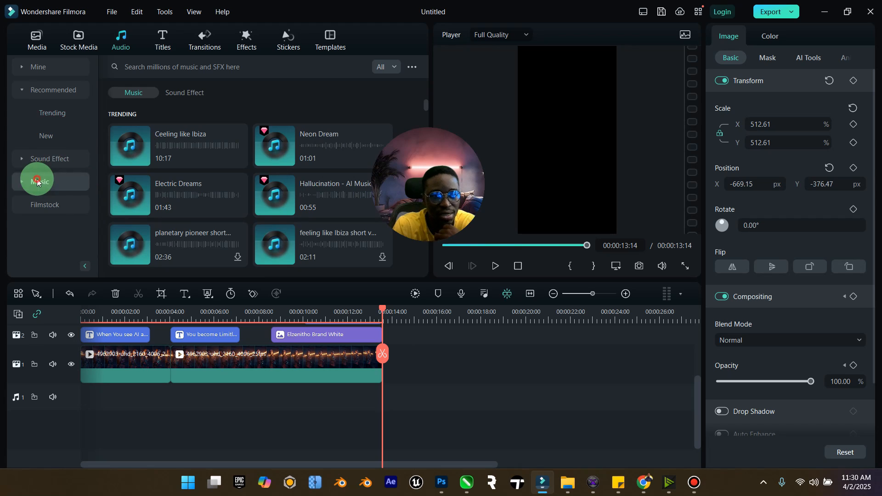
scroll(66, 225, down, 2)
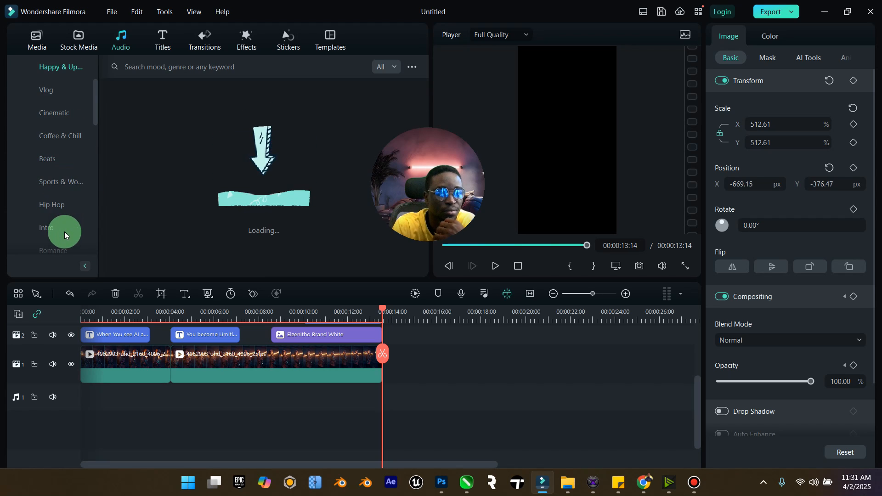
click(50, 139)
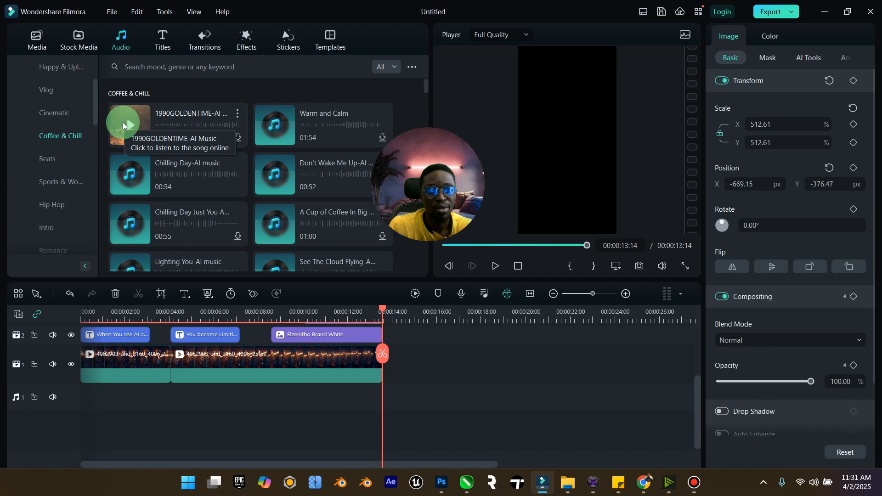
click(123, 124)
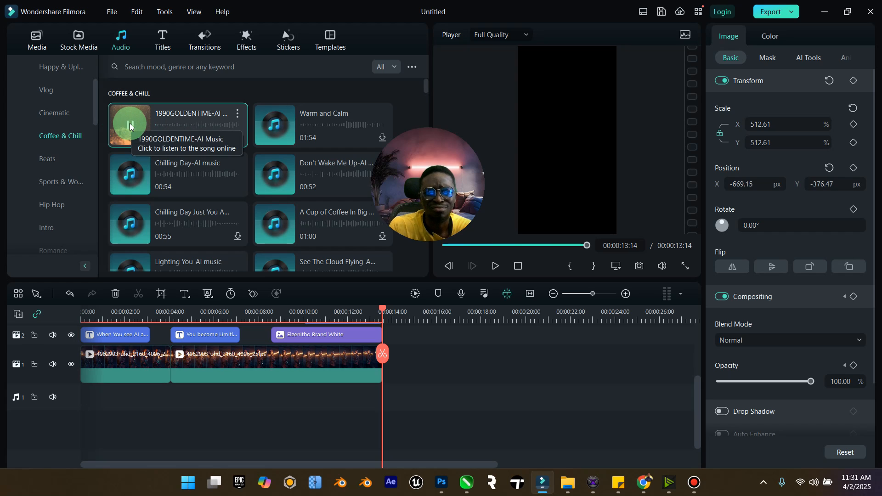
click(269, 123)
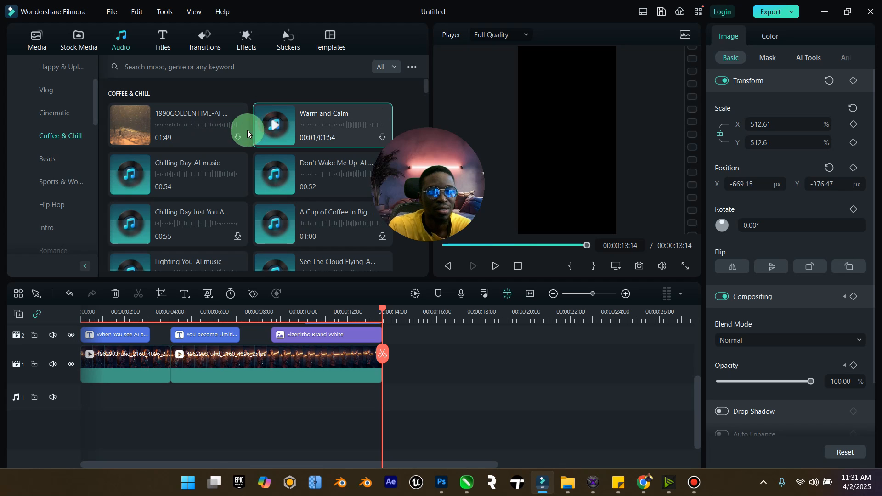
click(133, 170)
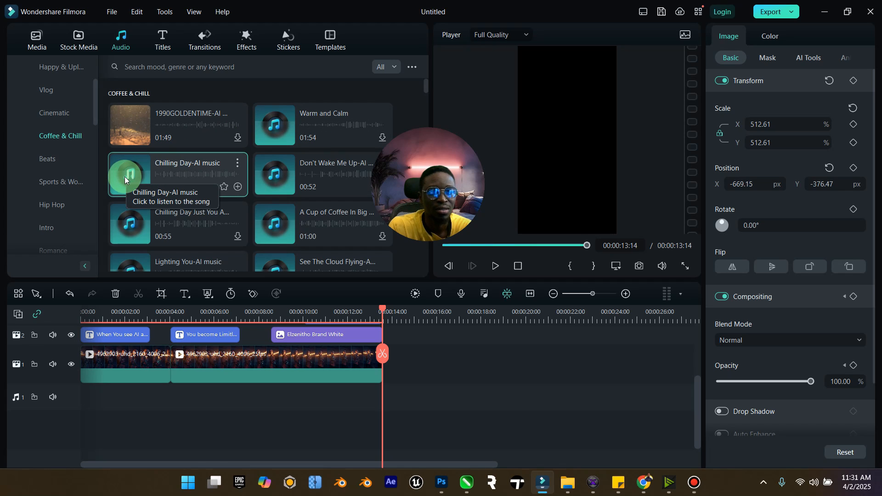
click(275, 181)
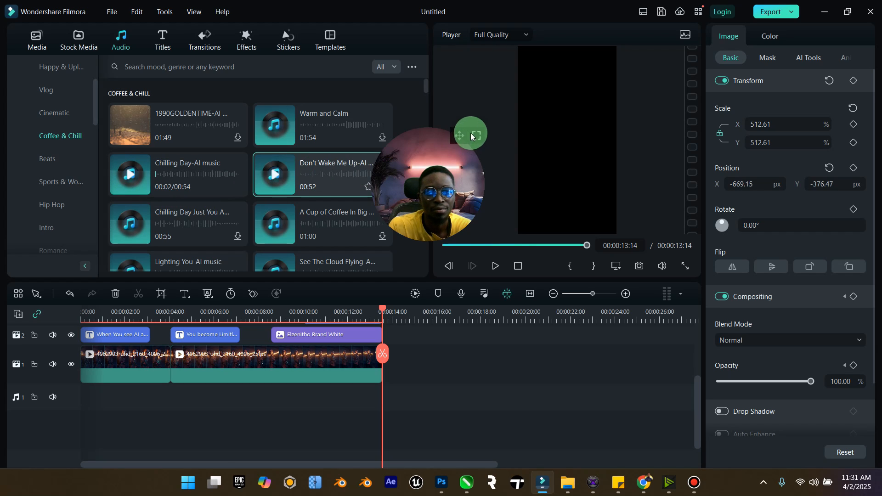
drag(458, 133, 485, 137)
click(272, 182)
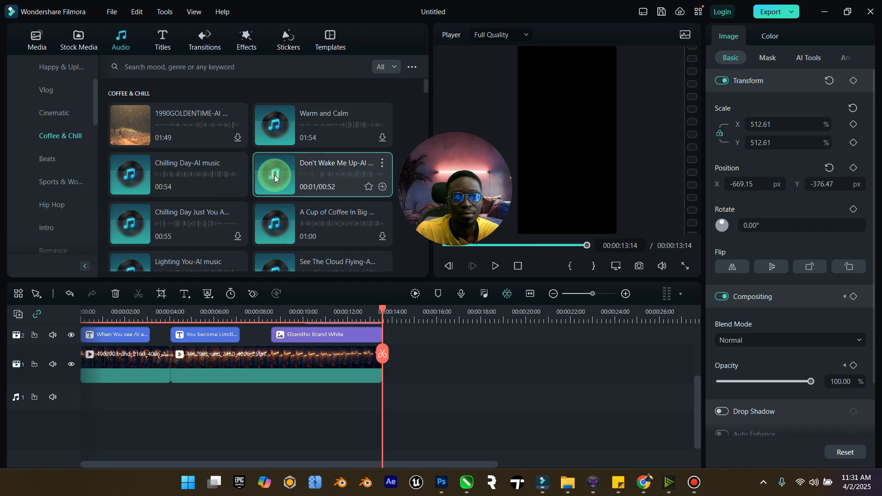
click(275, 224)
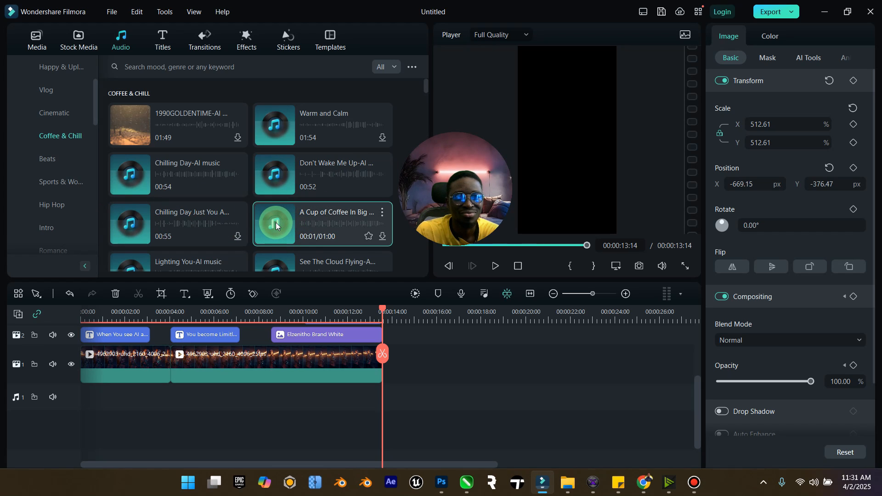
click(52, 230)
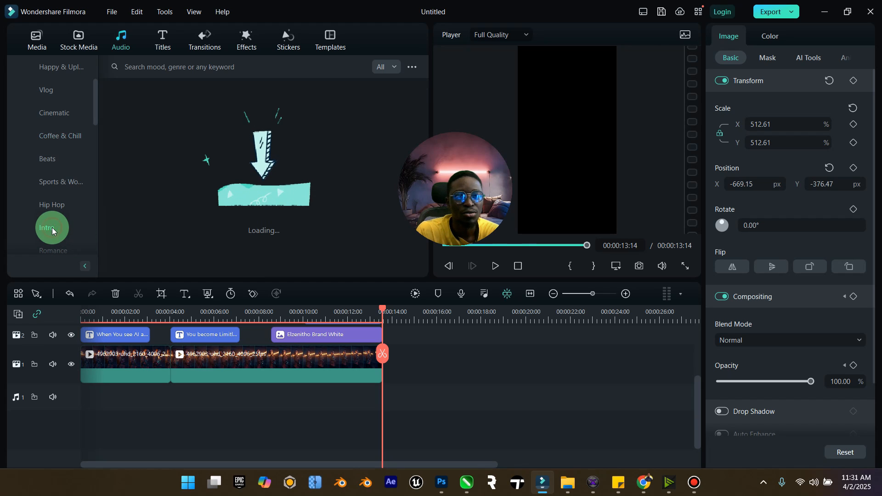
click(183, 169)
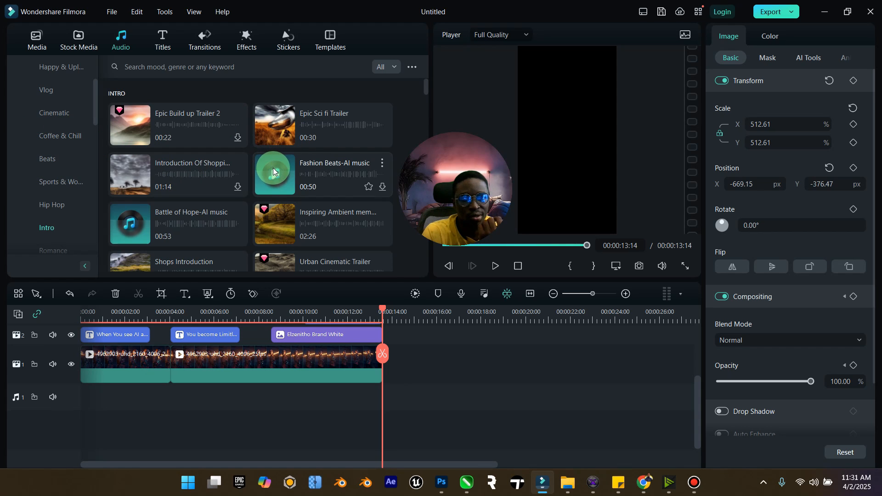
Place 1990GOLDENTIME-AI Music from Coffee & Chill at the start of the audio track and trim its end to the video's end at 00:00:13:14
click(59, 138)
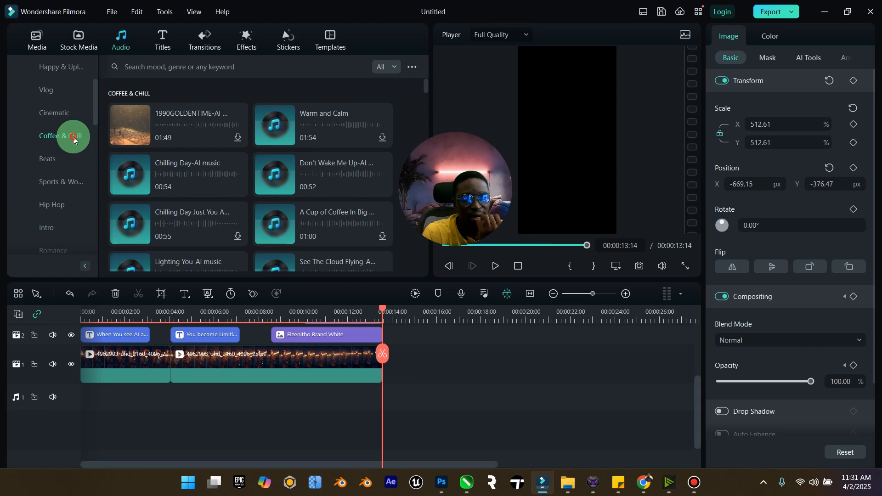
click(202, 124)
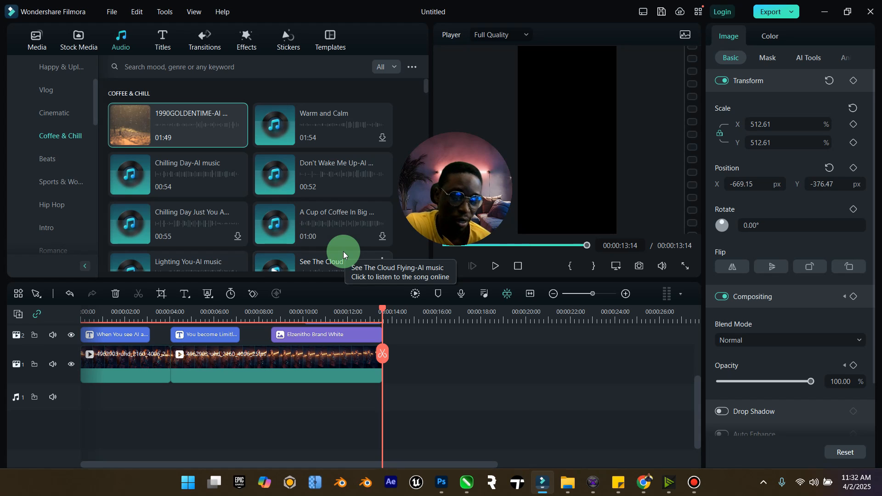
drag(188, 126, 128, 400)
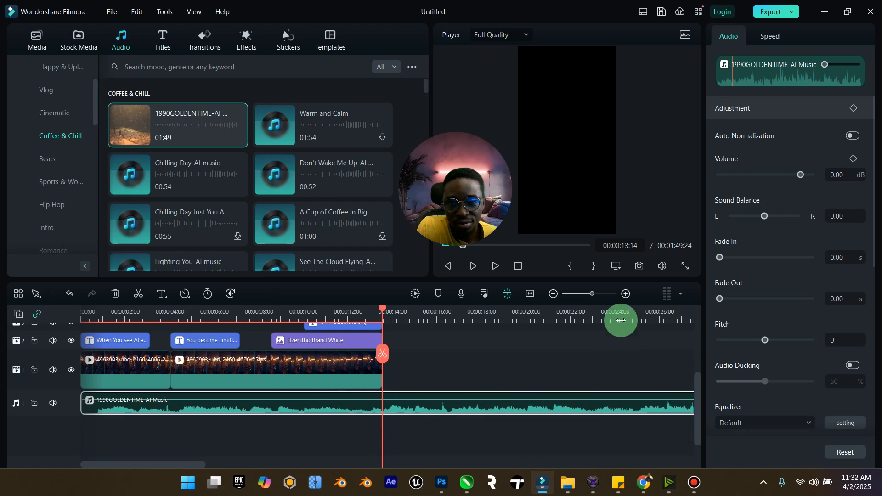
drag(592, 295, 577, 294)
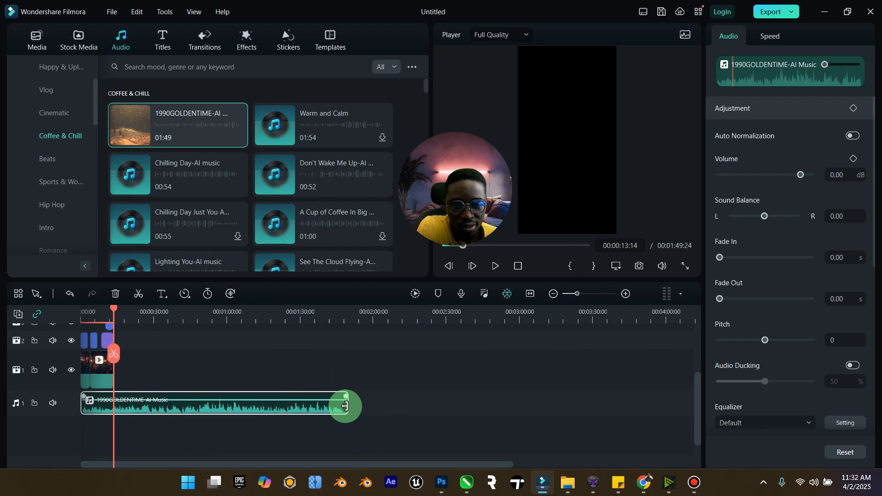
drag(348, 403, 113, 404)
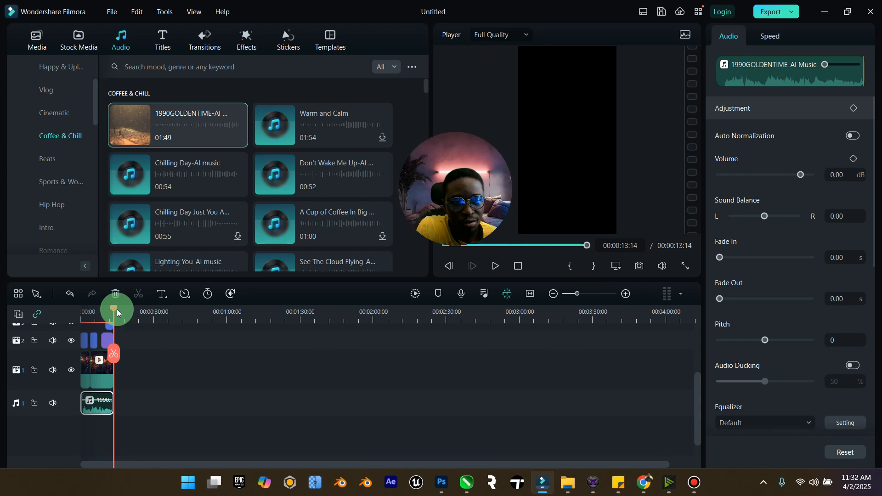
Trim the quiet opening off the 1990GOLDENTIME-AI Music clip and extend its end to the video's end at 00:00:13:14
drag(115, 312, 38, 323)
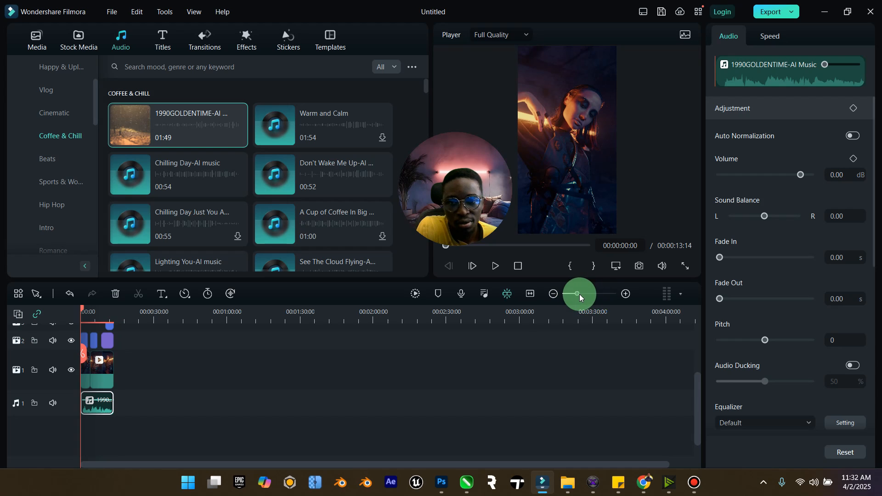
drag(580, 295, 597, 294)
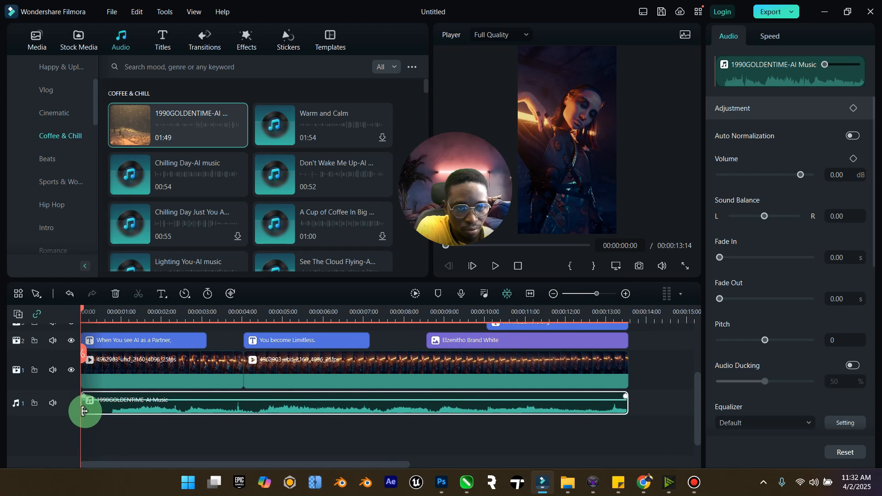
drag(85, 412, 137, 412)
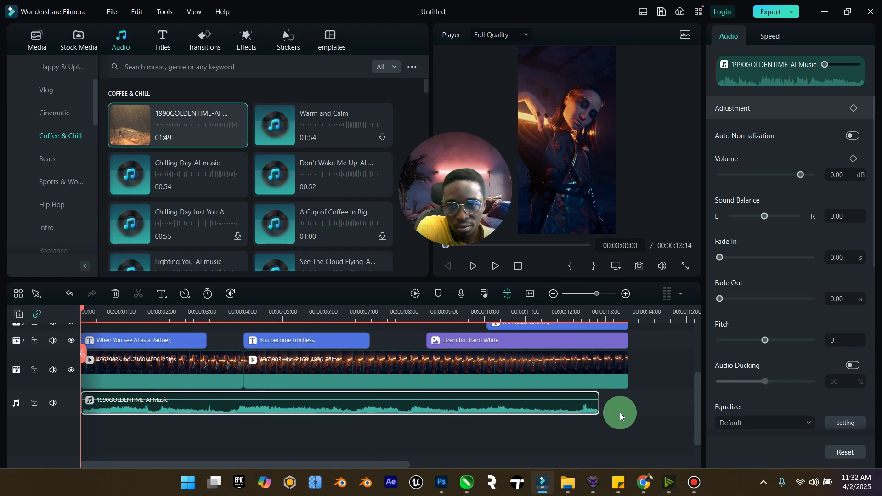
drag(596, 406, 626, 399)
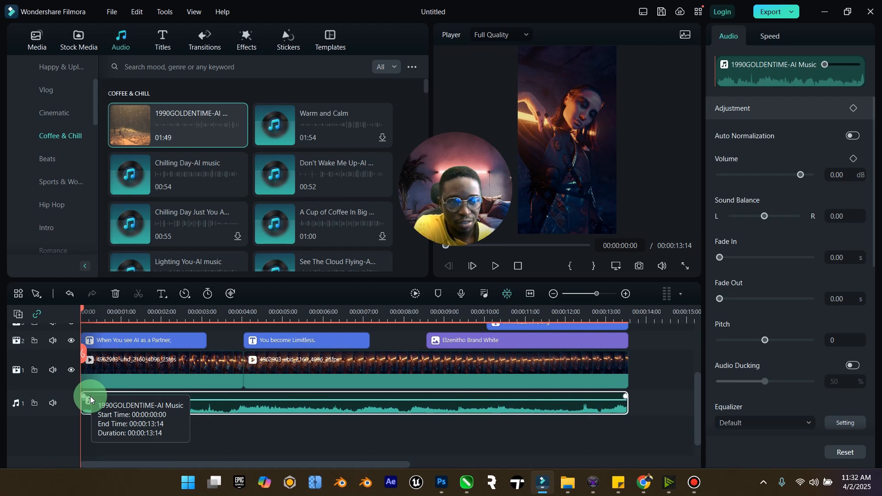
Give the music clip a 0.24 s fade-in and a 0.40 s fade-out, and lower its volume to -11.62 dB
drag(90, 400, 94, 399)
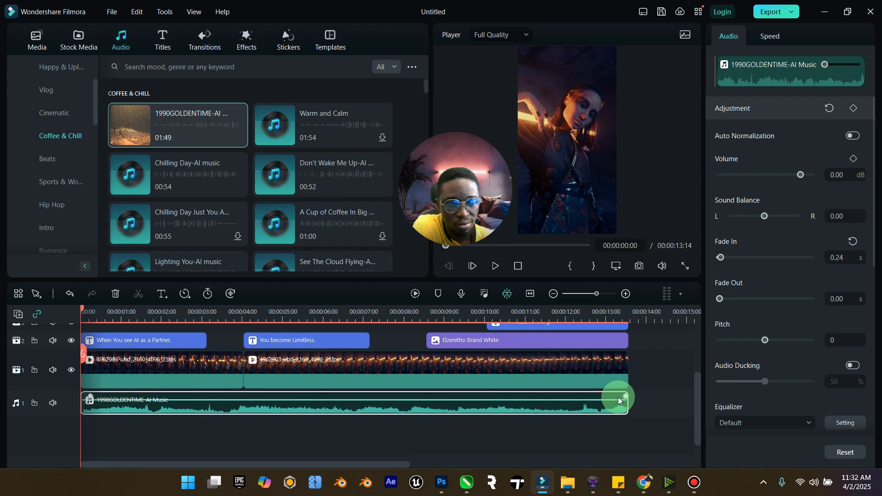
mouse_move(619, 397)
mouse_down()
mouse_move(631, 395)
mouse_move(613, 398)
mouse_up()
drag(518, 400, 519, 405)
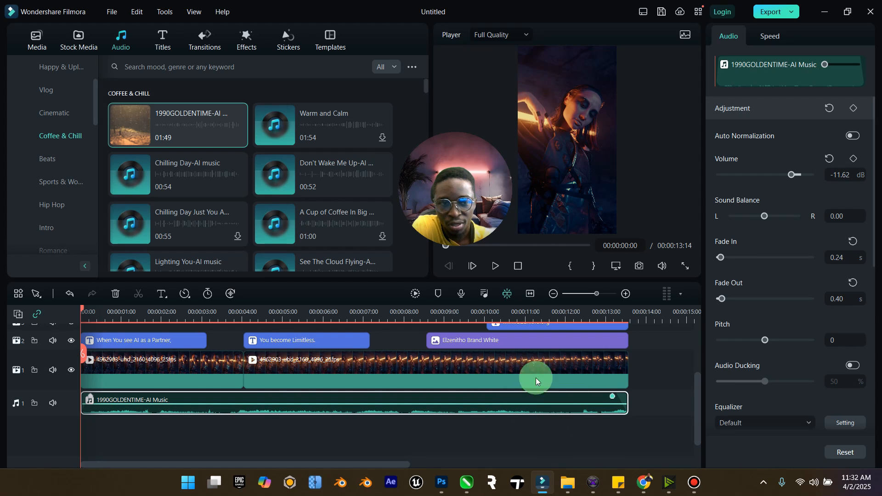
Play the video to check it with the background music, and delete the 1990GOLDENTIME-AI Music clip from the audio track
click(498, 269)
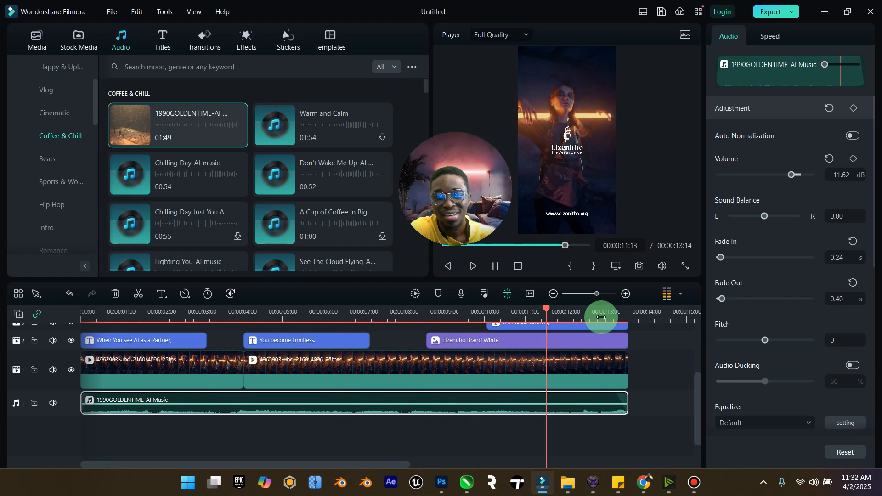
click(495, 266)
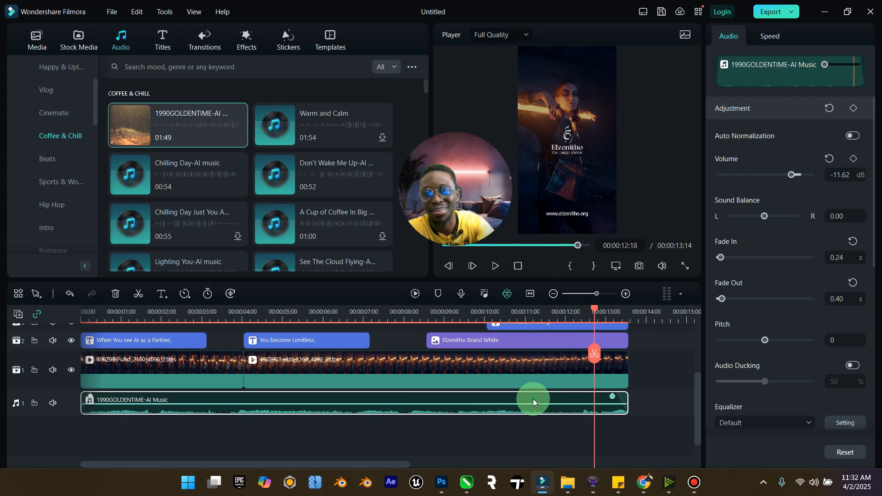
key(Delete)
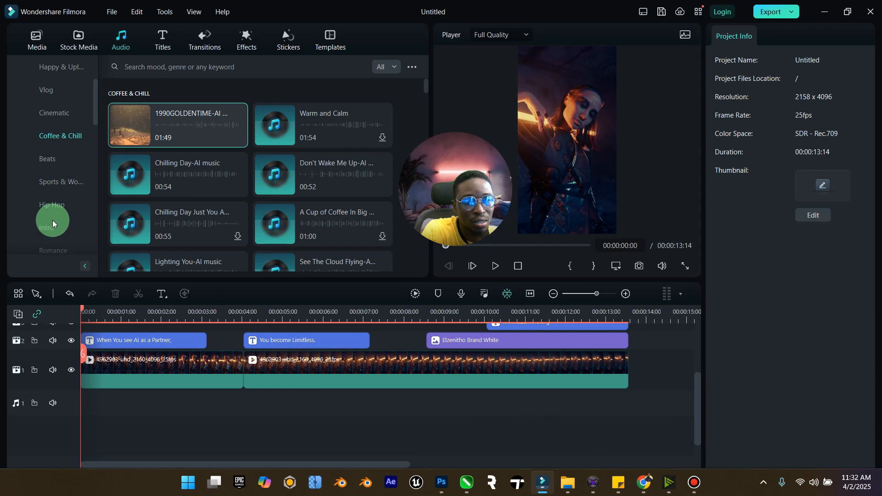
Browse the Podcast music category and preview Big Life and How You Do as candidates for the background music
scroll(52, 220, down, 2)
scroll(59, 190, down, 2)
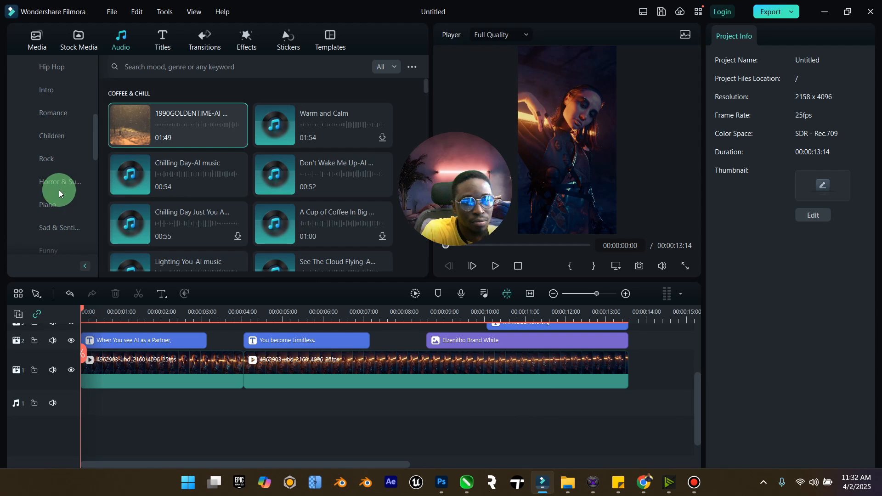
scroll(58, 221, down, 2)
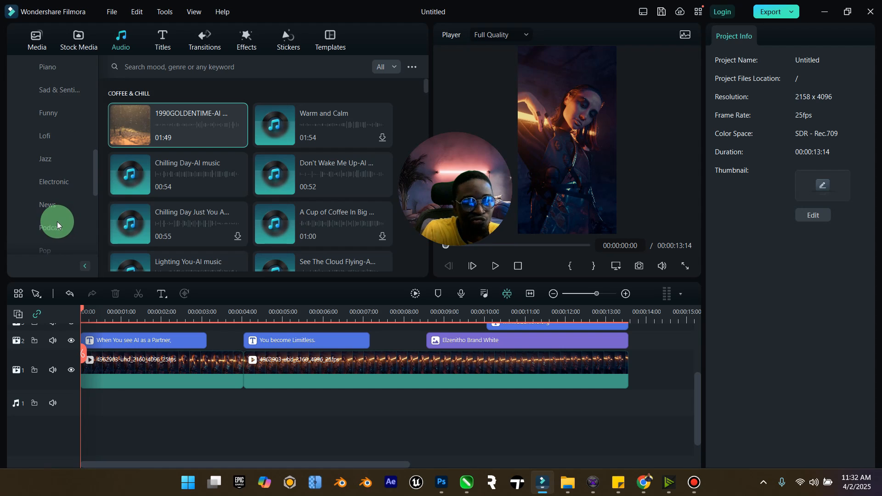
click(56, 227)
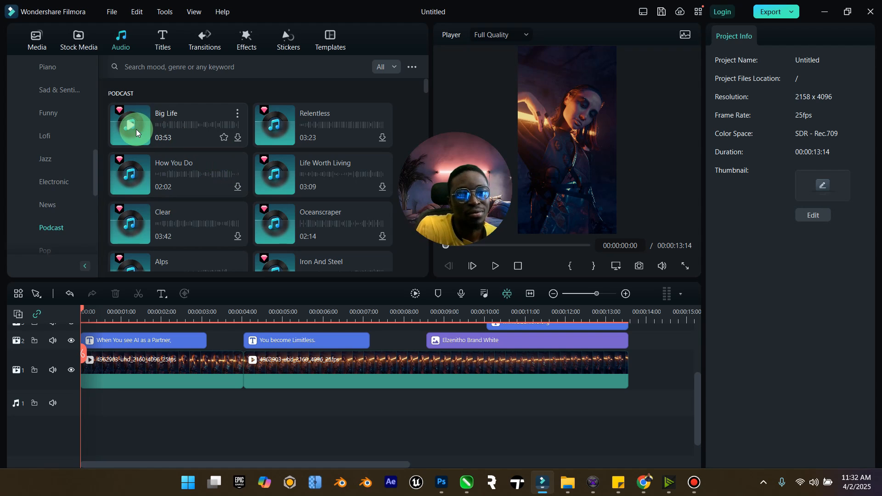
click(137, 133)
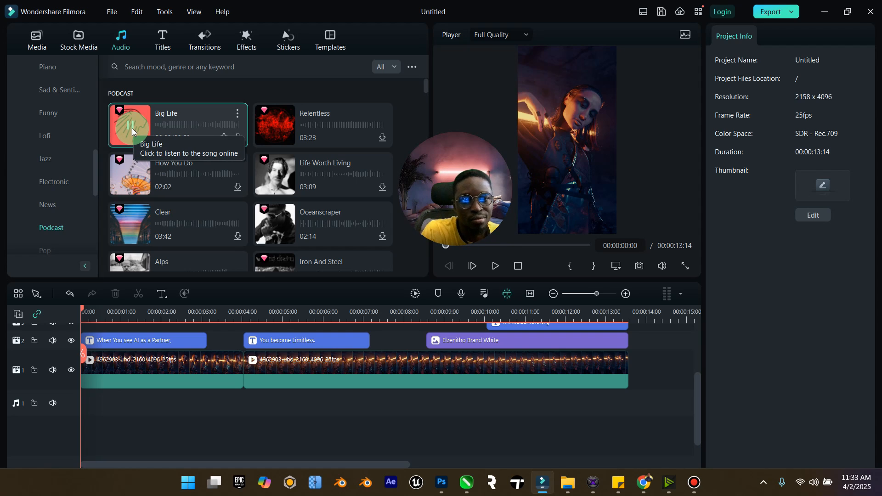
click(131, 132)
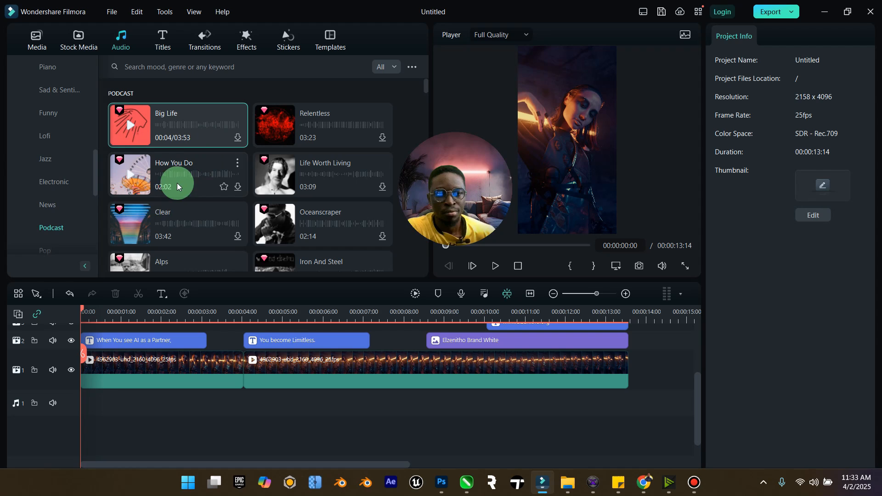
scroll(179, 206, down, 1)
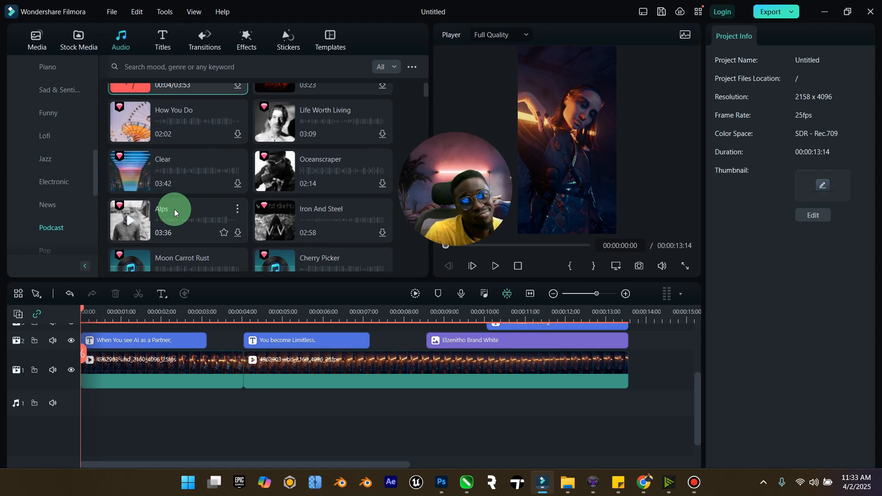
click(132, 128)
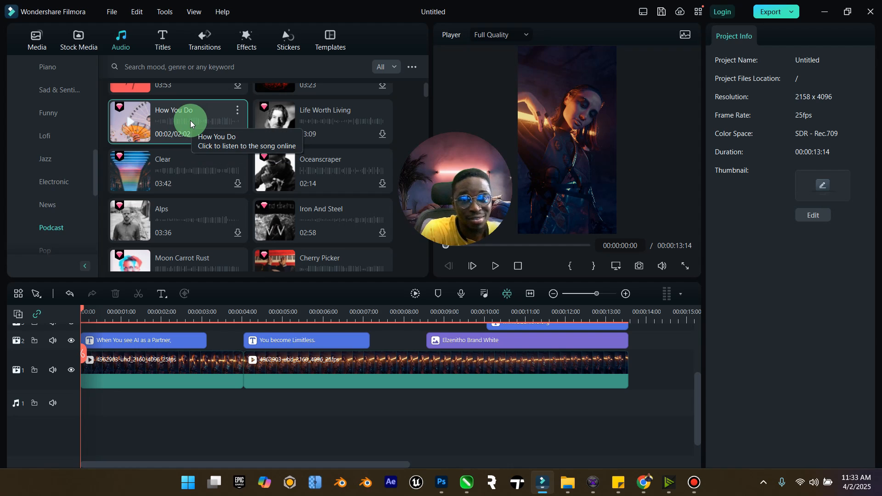
scroll(210, 337, up, 2)
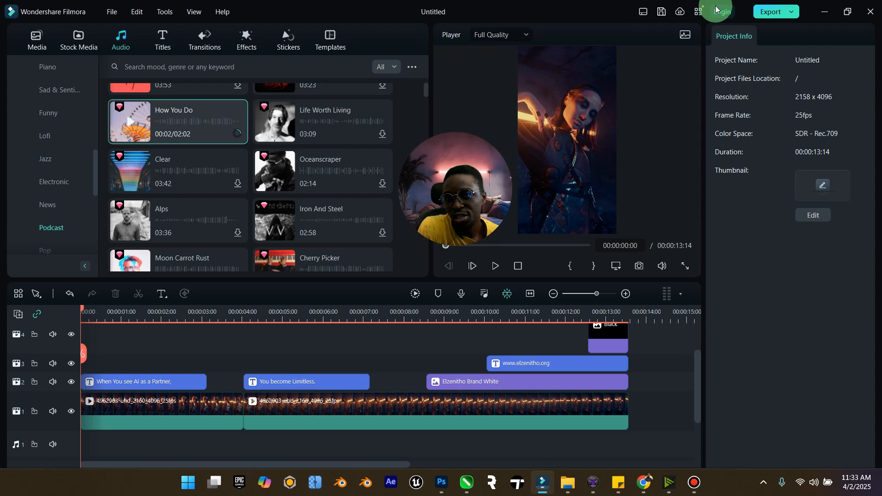
Open the local export settings and name the output file AI Partner
click(773, 13)
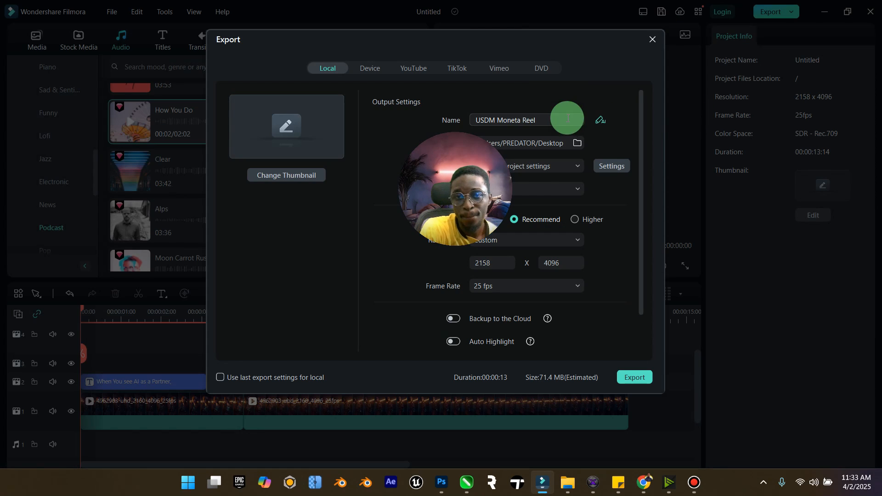
drag(556, 121, 464, 114)
key(Caps_Lock)
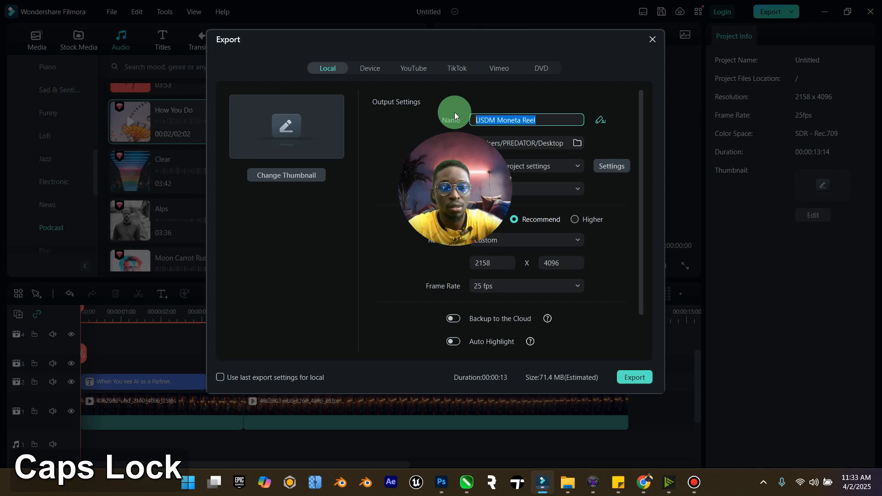
text(AI P)
key(Caps_Lock)
text(artner)
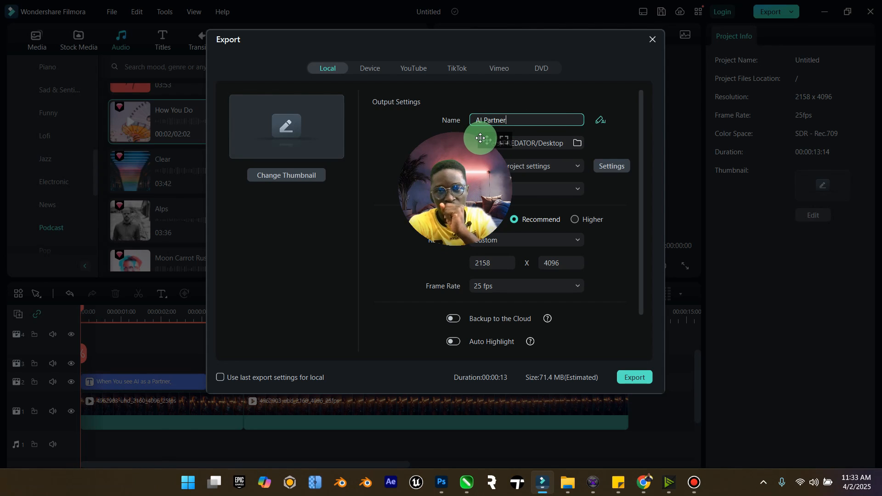
Set the export quality to Recommend and export the video
click(576, 219)
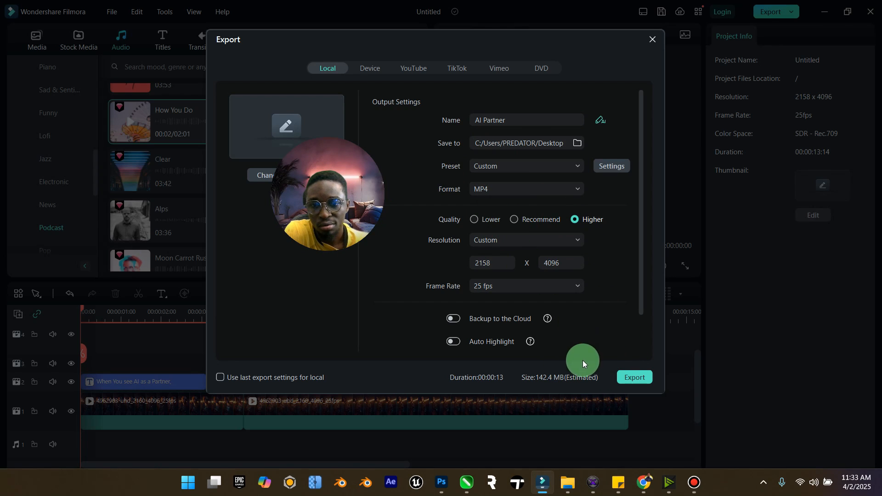
click(534, 220)
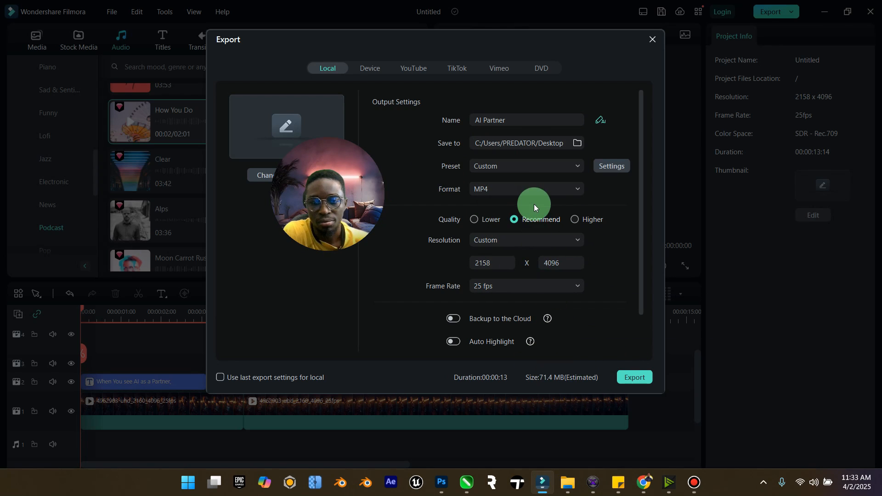
click(632, 376)
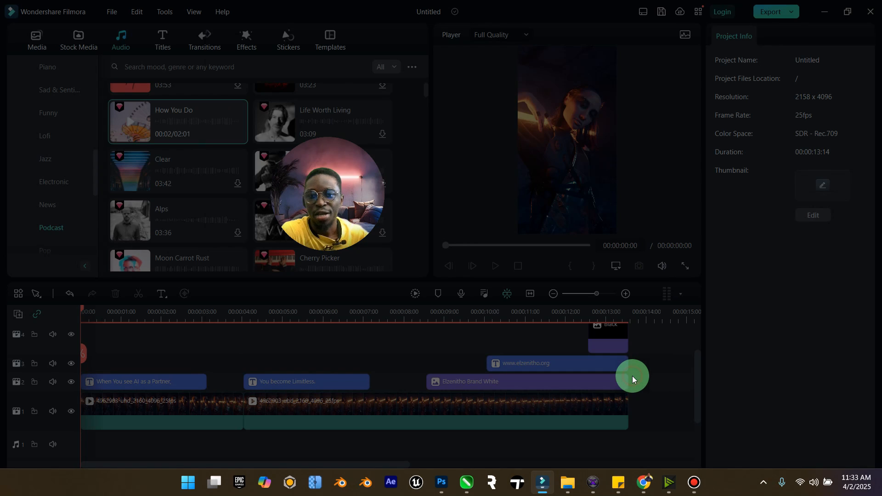
drag(358, 148, 806, 207)
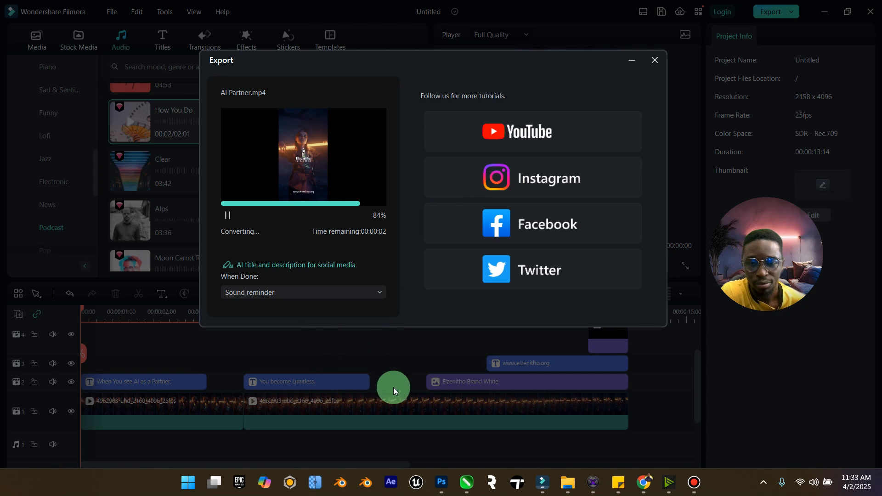
Switch to File Explorer, open the exported AI Partner video from the Desktop folder and watch it with the player volume at 125%
click(571, 484)
click(93, 166)
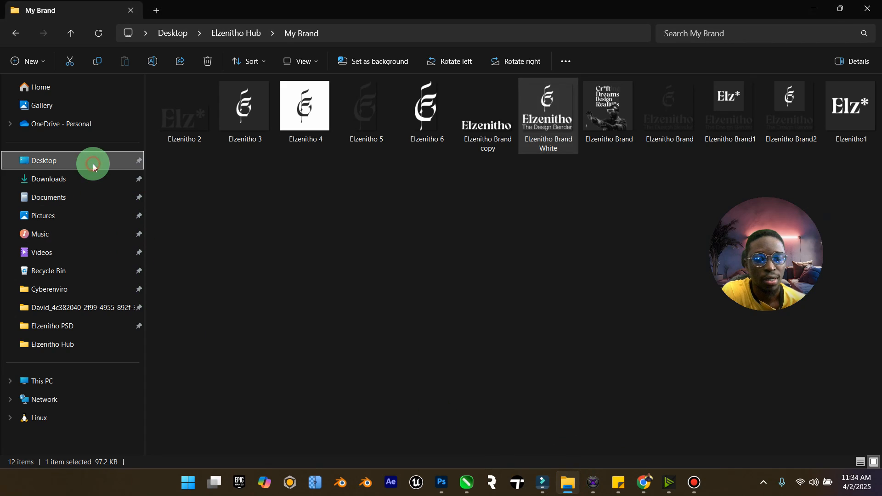
drag(797, 209, 664, 156)
double_click(725, 114)
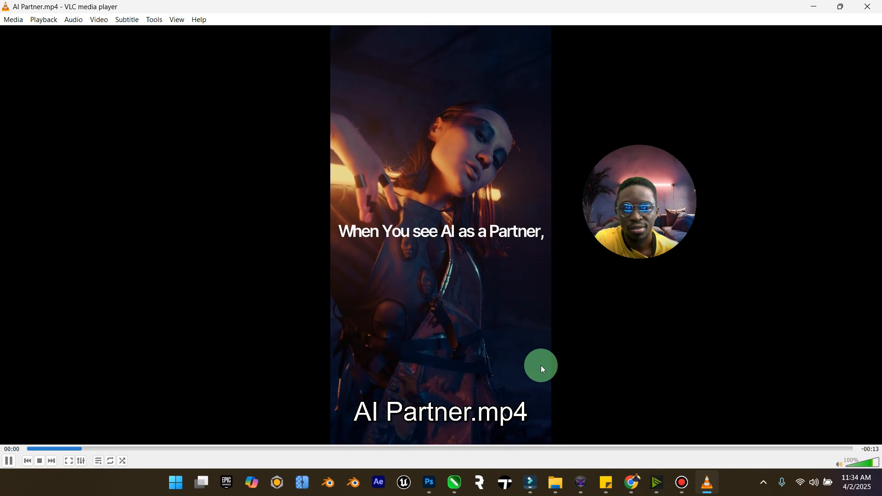
scroll(542, 365, up, 9)
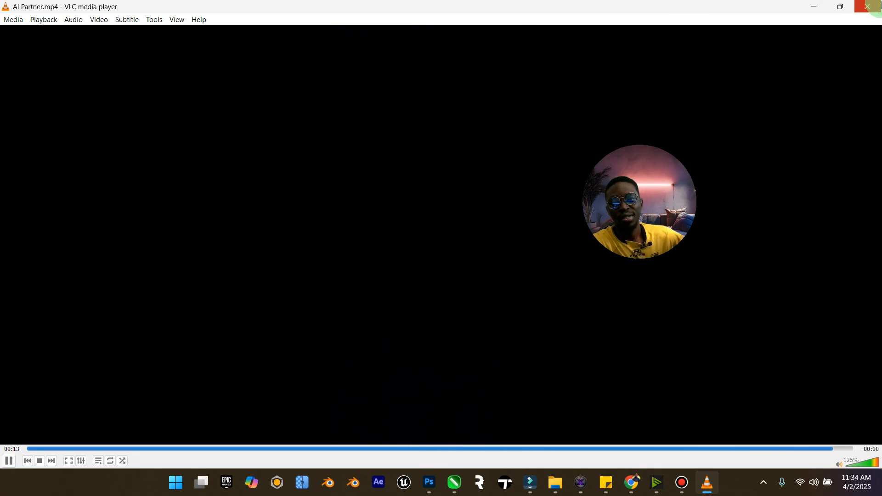
Close the video player, switch back to Filmora and close the export window
click(876, 14)
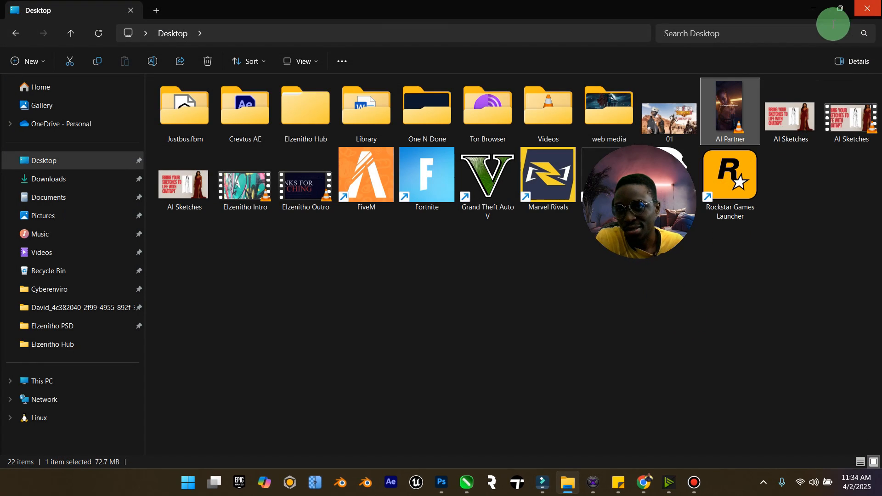
click(543, 482)
click(654, 60)
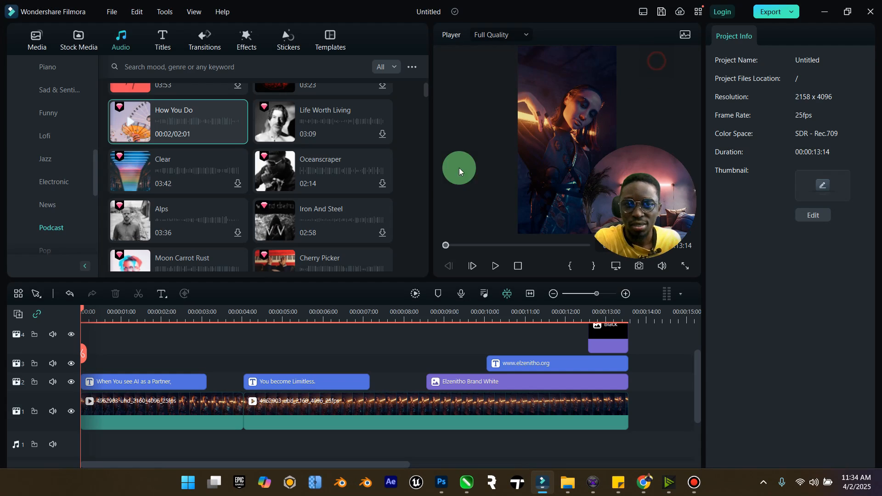